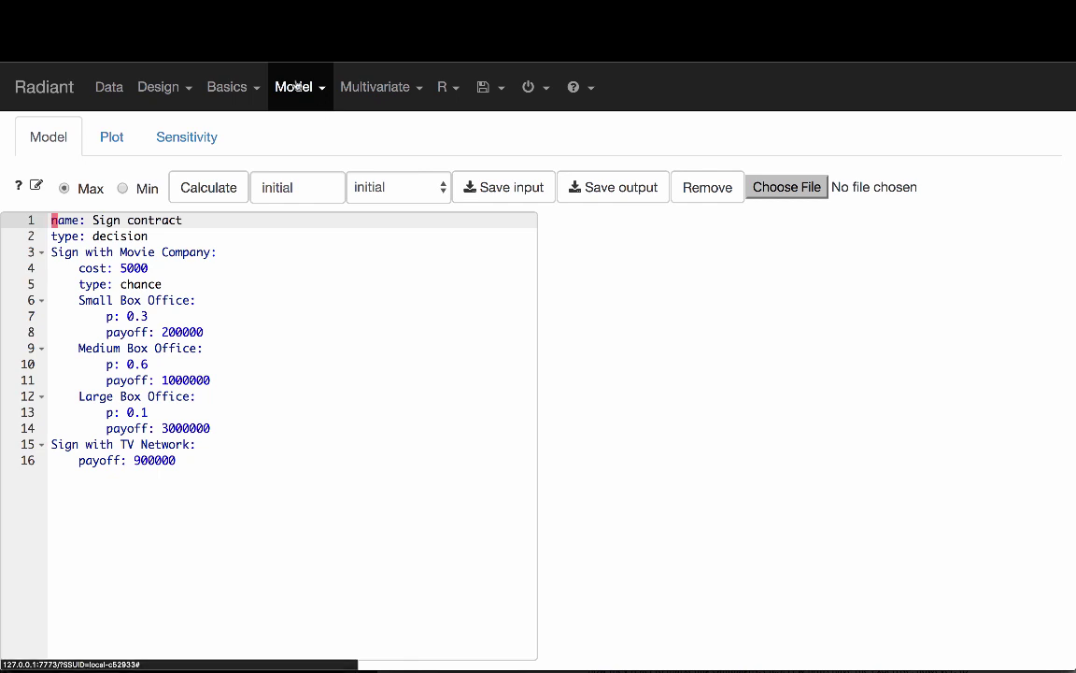
# Step: Examine the Sign contract tree definition: its name, its type, the Movie Company and TV Network branches, and the TV payoff
pyautogui.click(272, 82)
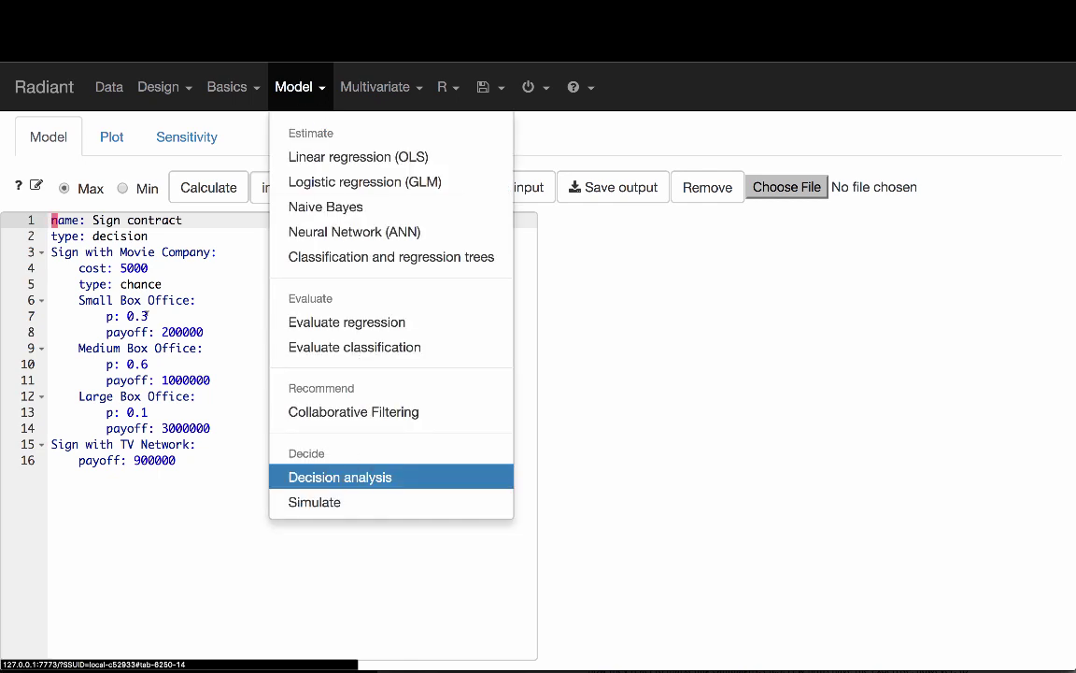
pyautogui.click(143, 316)
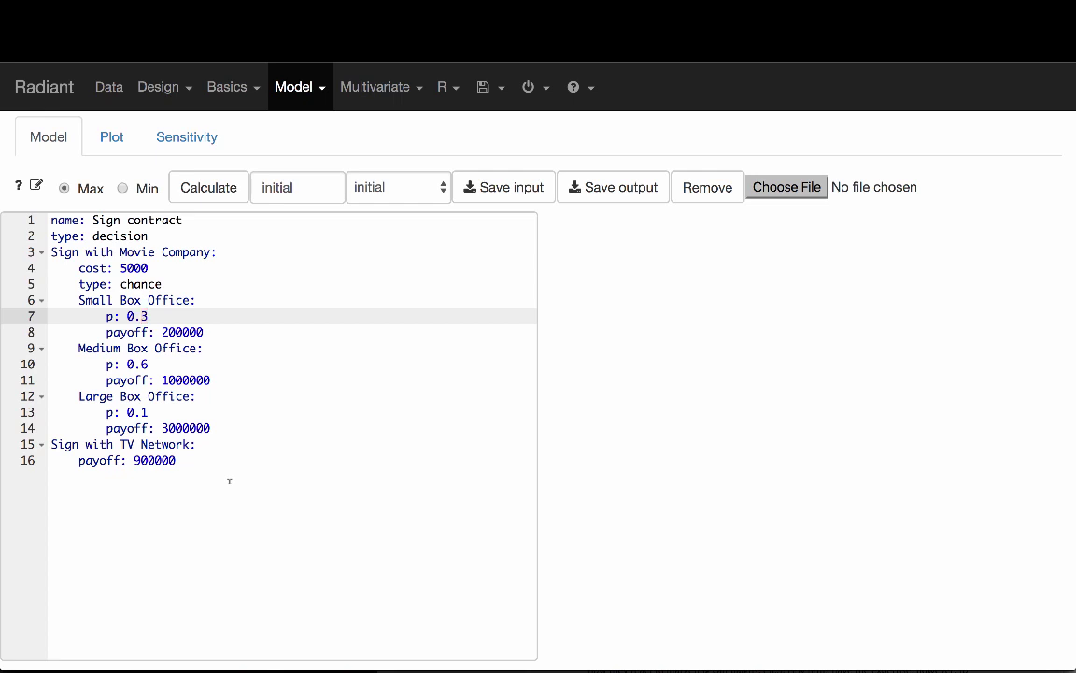
pyautogui.click(49, 220)
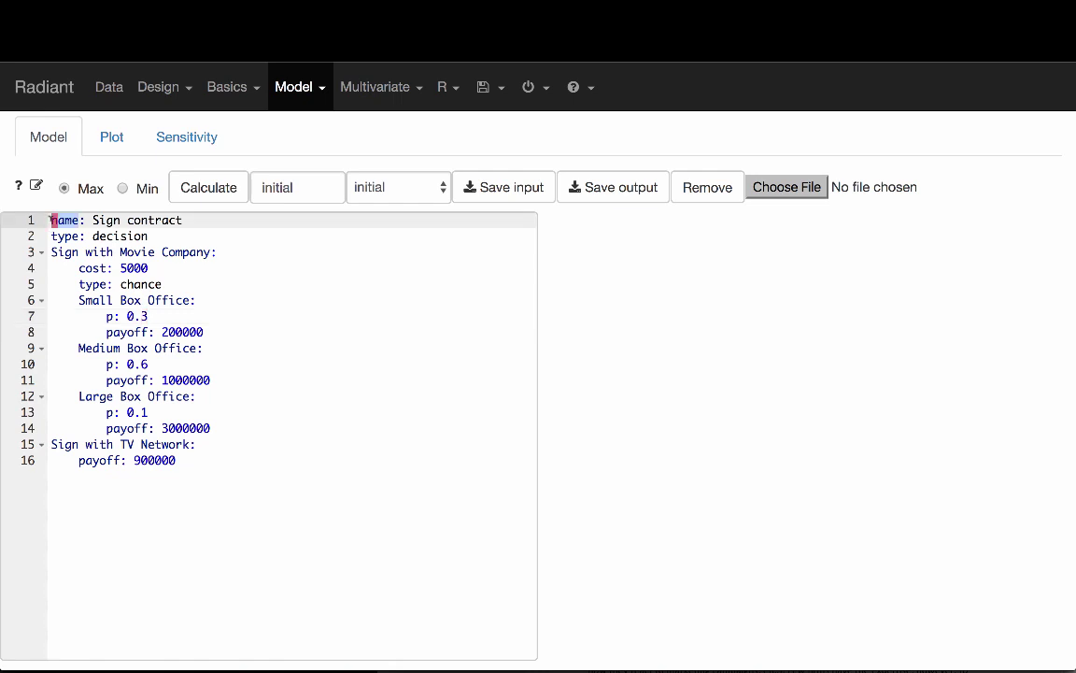
pyautogui.hotkey('ctrl', 'a')
pyautogui.click(50, 220)
pyautogui.click(53, 235)
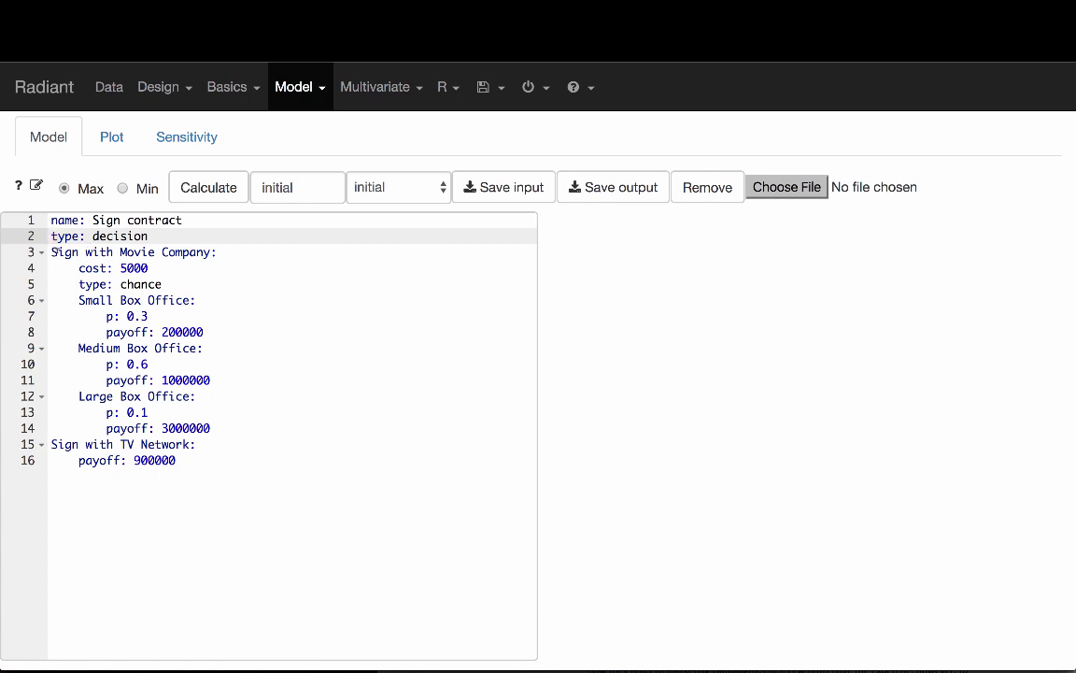
pyautogui.tripleClick(115, 251)
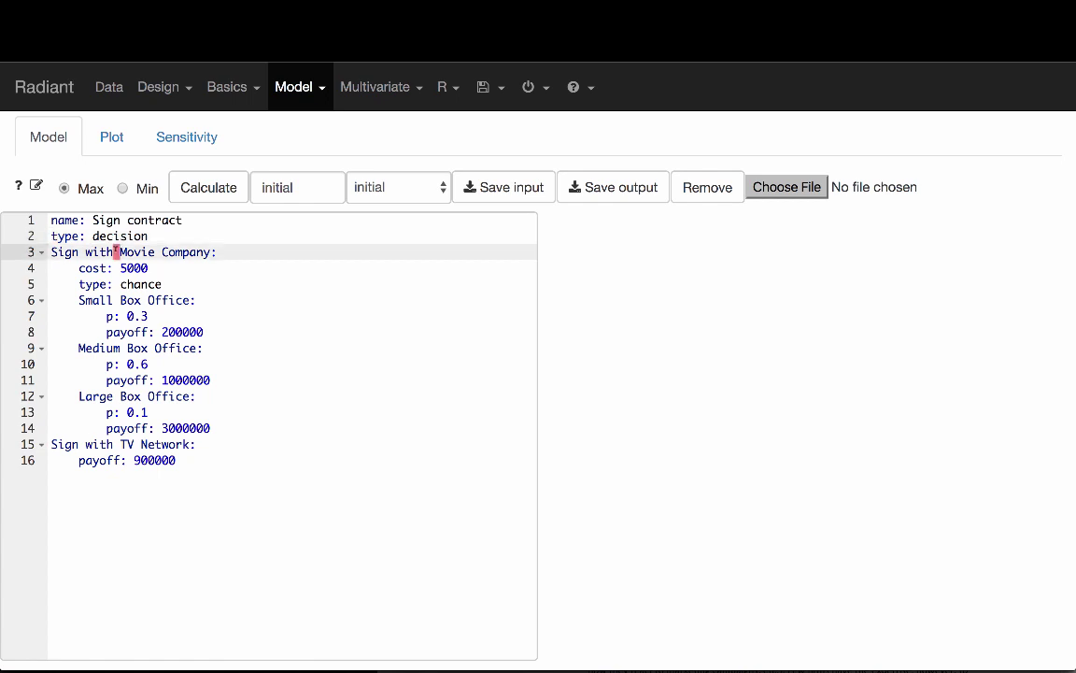
pyautogui.tripleClick(91, 444)
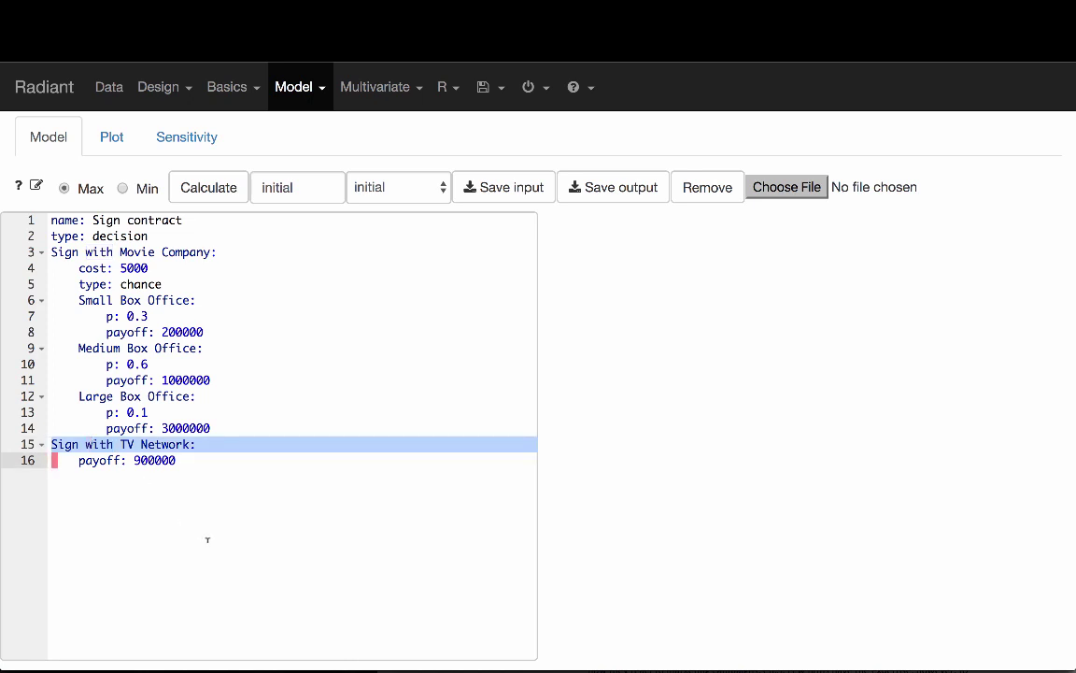
pyautogui.click(187, 486)
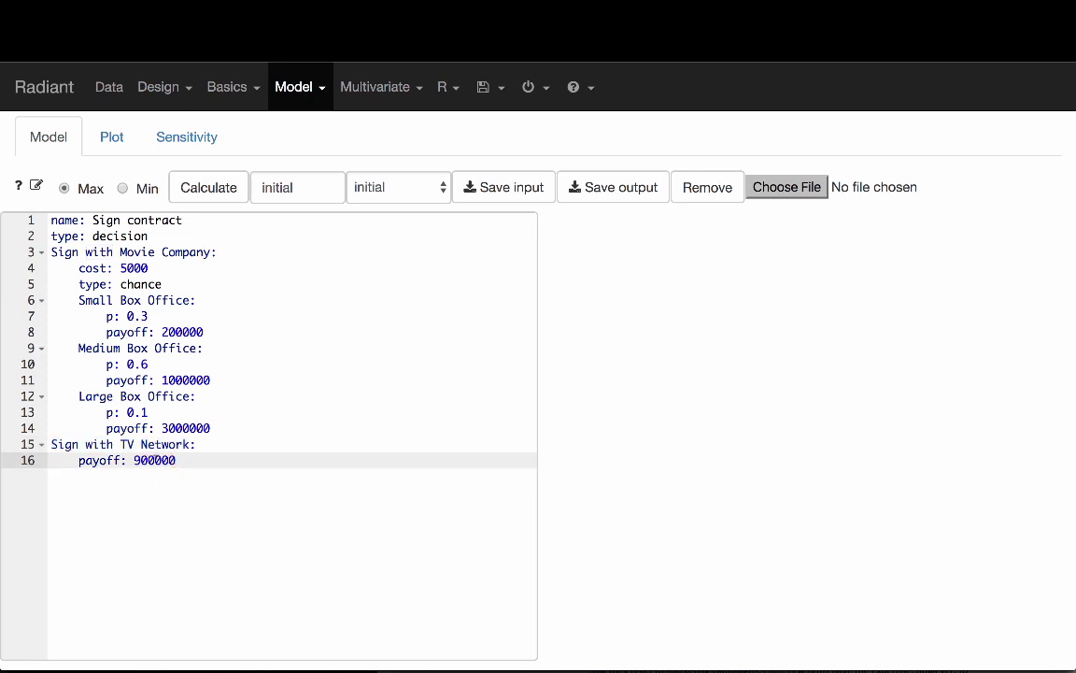
pyautogui.moveTo(134, 459); pyautogui.dragTo(175, 459)
pyautogui.click(138, 315)
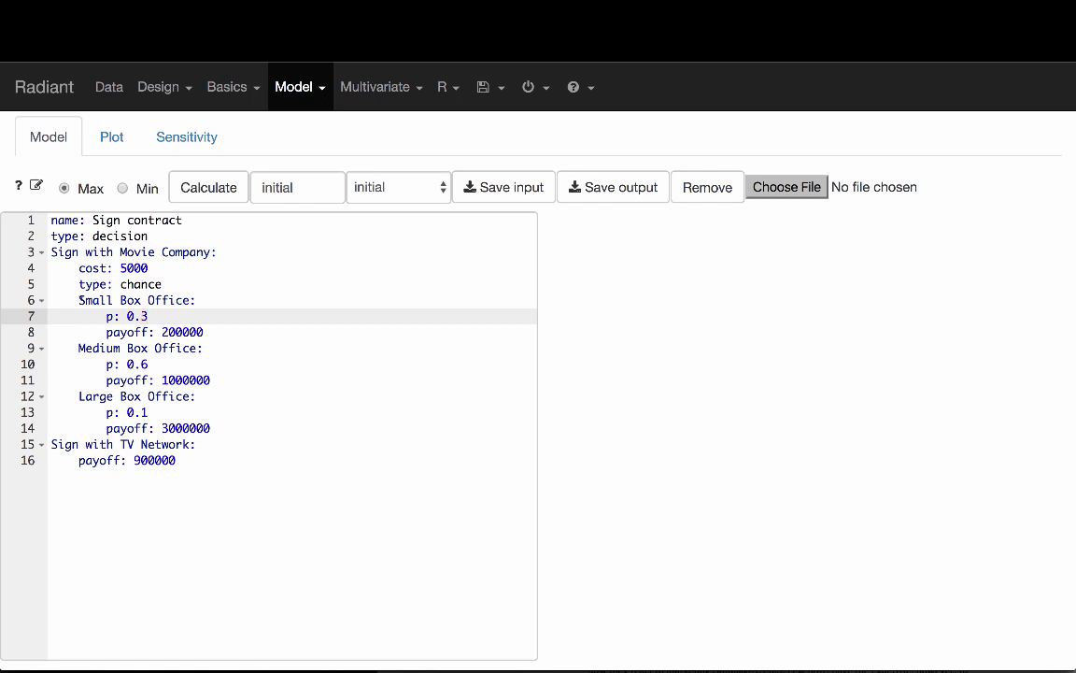
# Step: Examine the small, medium and large box office outcomes under the Movie Company branch, including their payoffs and probabilities
pyautogui.moveTo(78, 300); pyautogui.dragTo(153, 300)
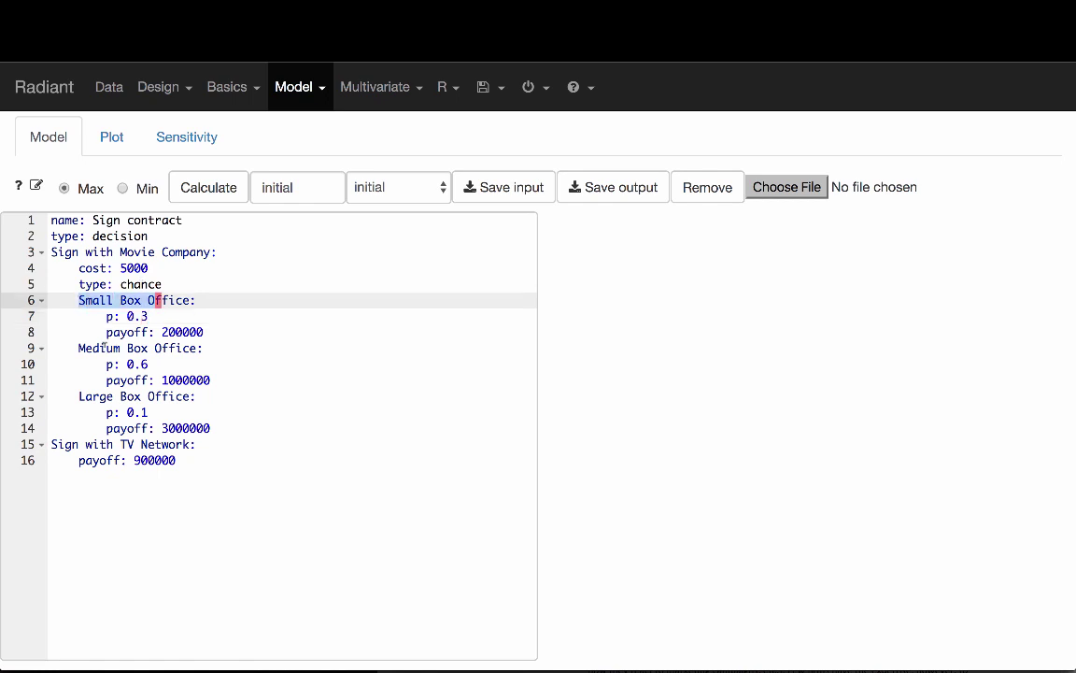
pyautogui.doubleClick(115, 347)
pyautogui.doubleClick(114, 396)
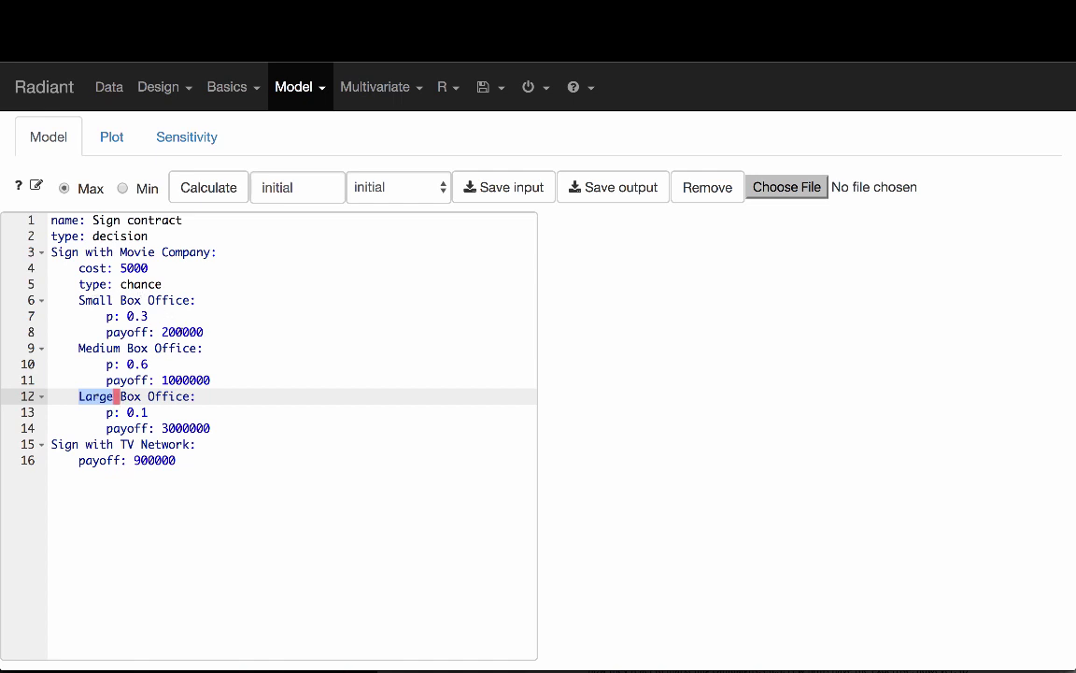
pyautogui.doubleClick(182, 331)
pyautogui.doubleClick(163, 380)
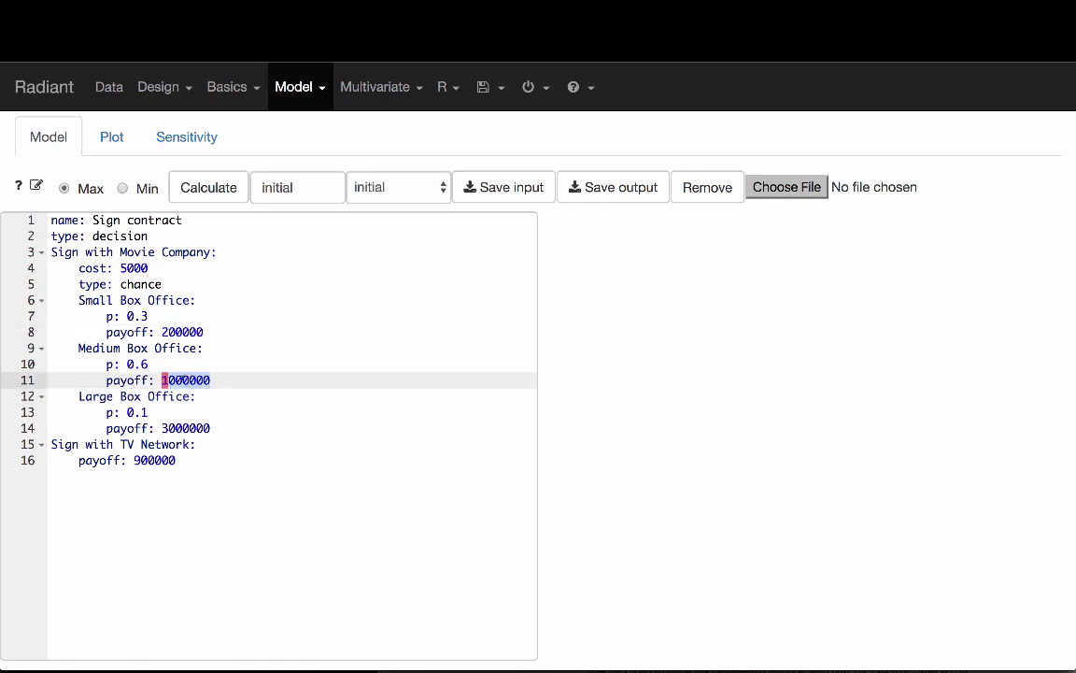
pyautogui.doubleClick(183, 428)
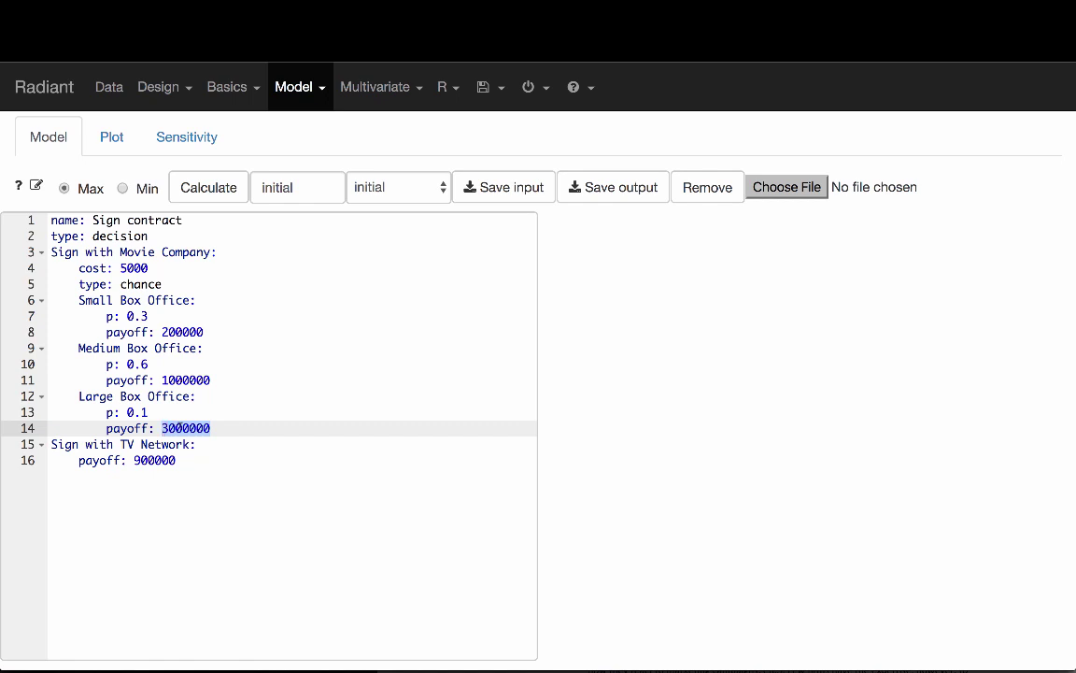
pyautogui.doubleClick(166, 380)
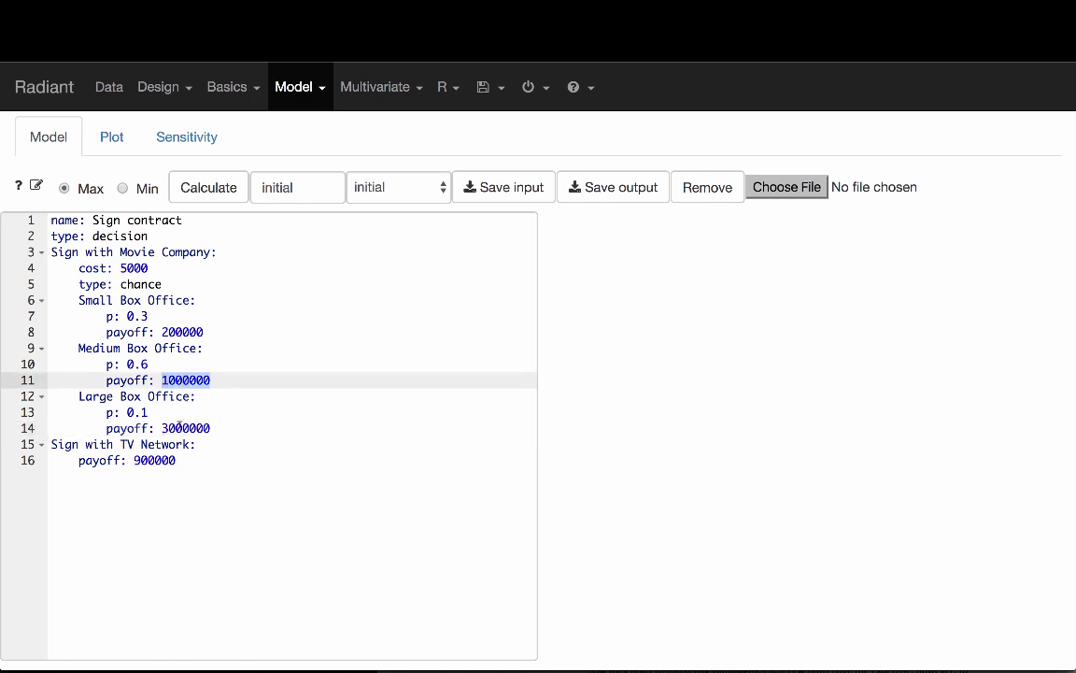
pyautogui.doubleClick(178, 428)
pyautogui.click(212, 428)
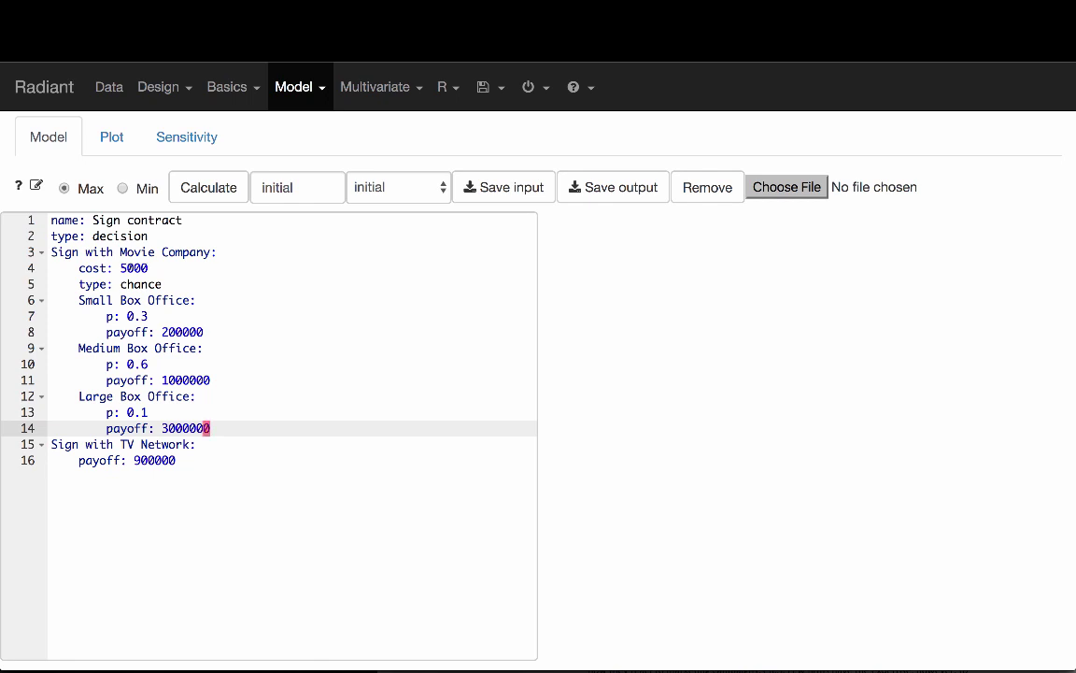
pyautogui.click(141, 312)
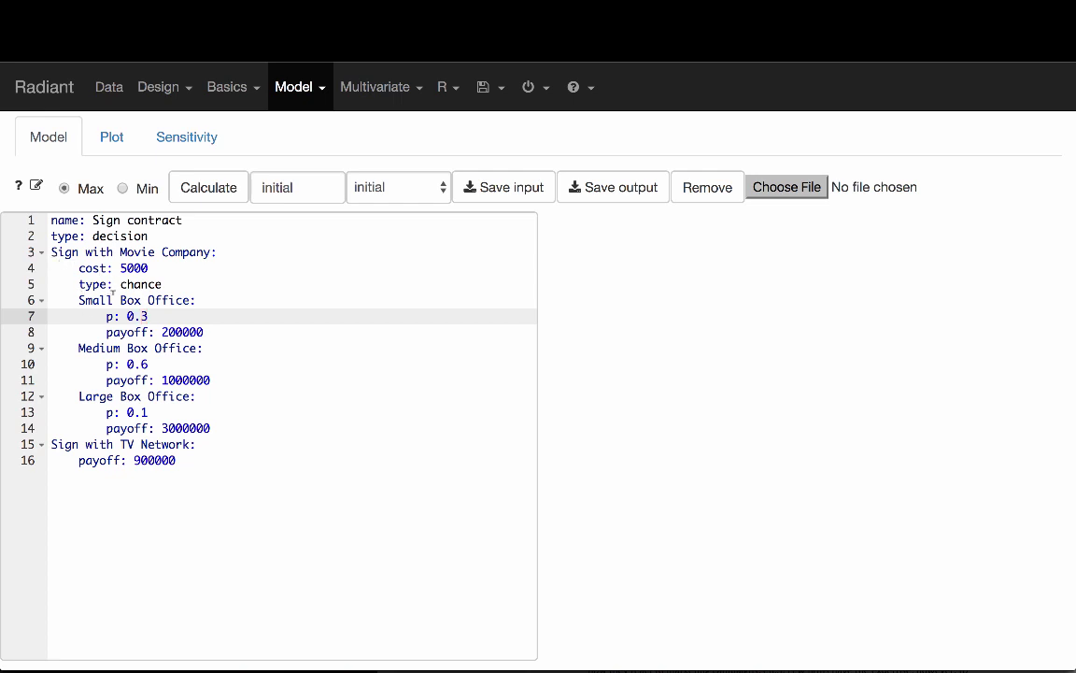
# Step: Calculate the decision tree and plot it, inspecting how the chance node's value is made up
pyautogui.click(196, 192)
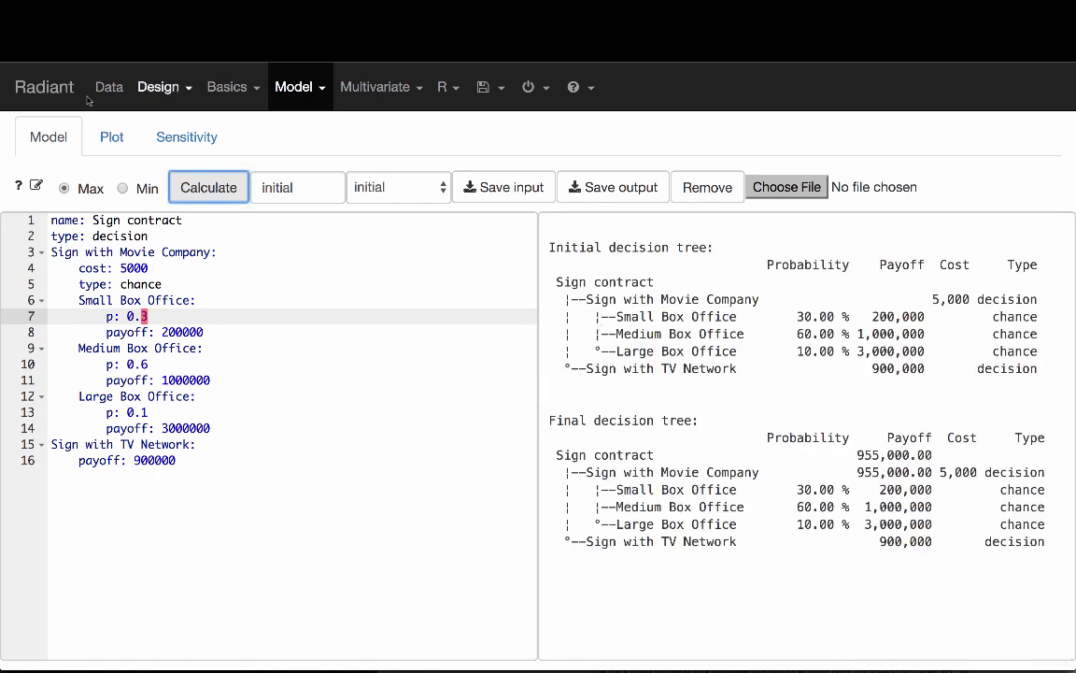
pyautogui.click(111, 137)
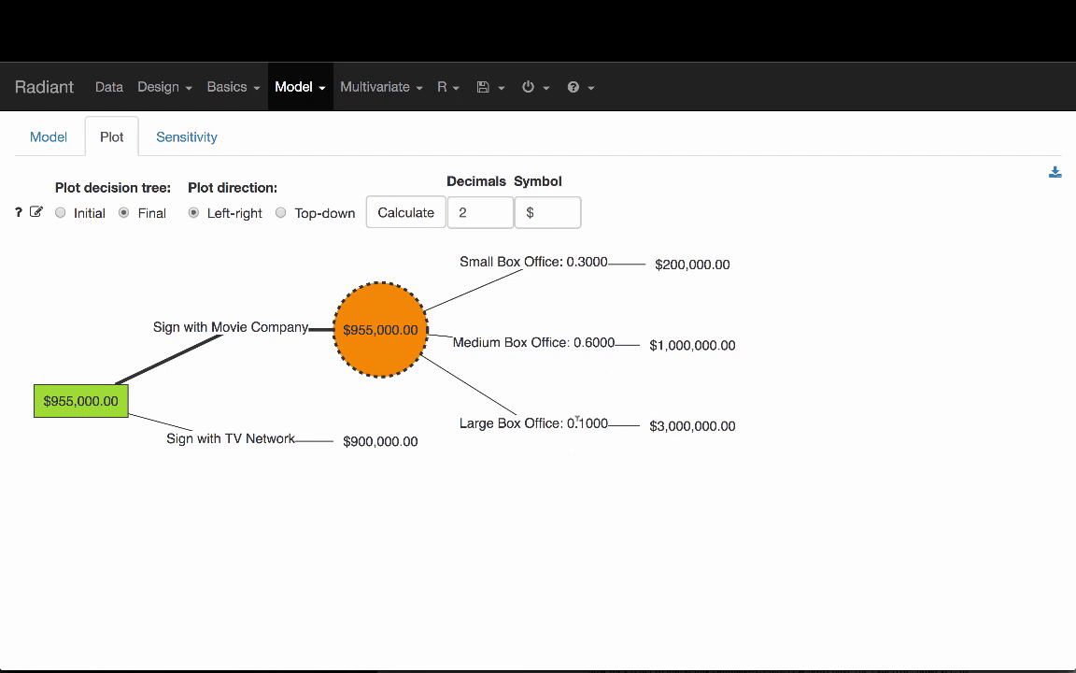
pyautogui.moveTo(390, 359)
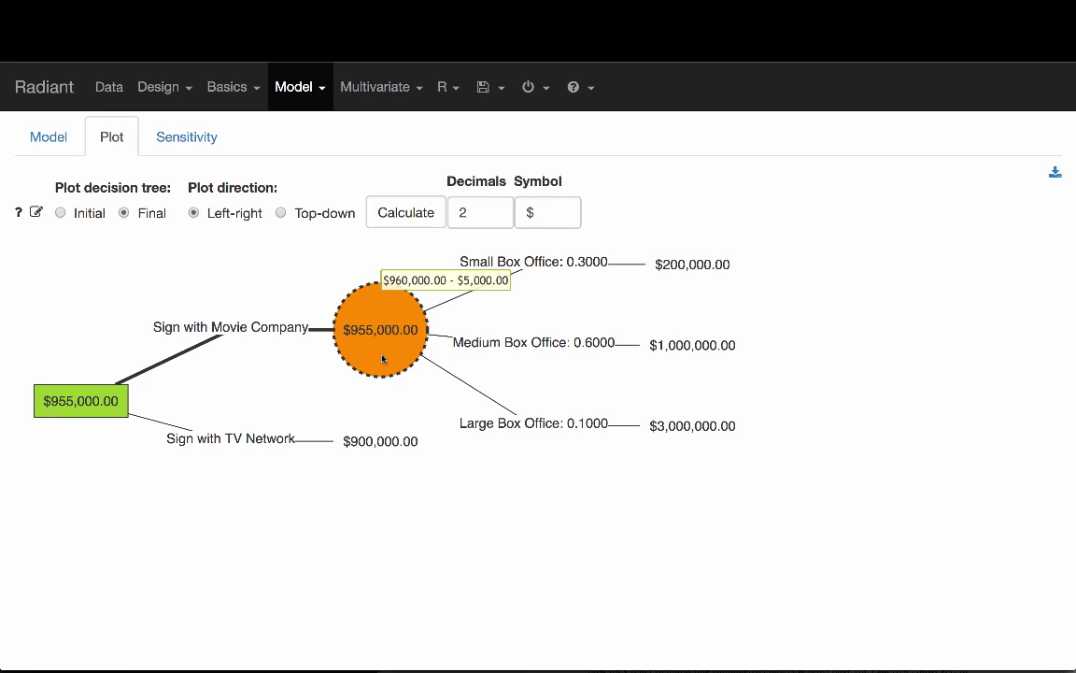
# Step: Set the Movie Company branch's cost to 15000 and plot the recalculated decision tree, inspecting the chance node
pyautogui.click(50, 137)
pyautogui.click(121, 268)
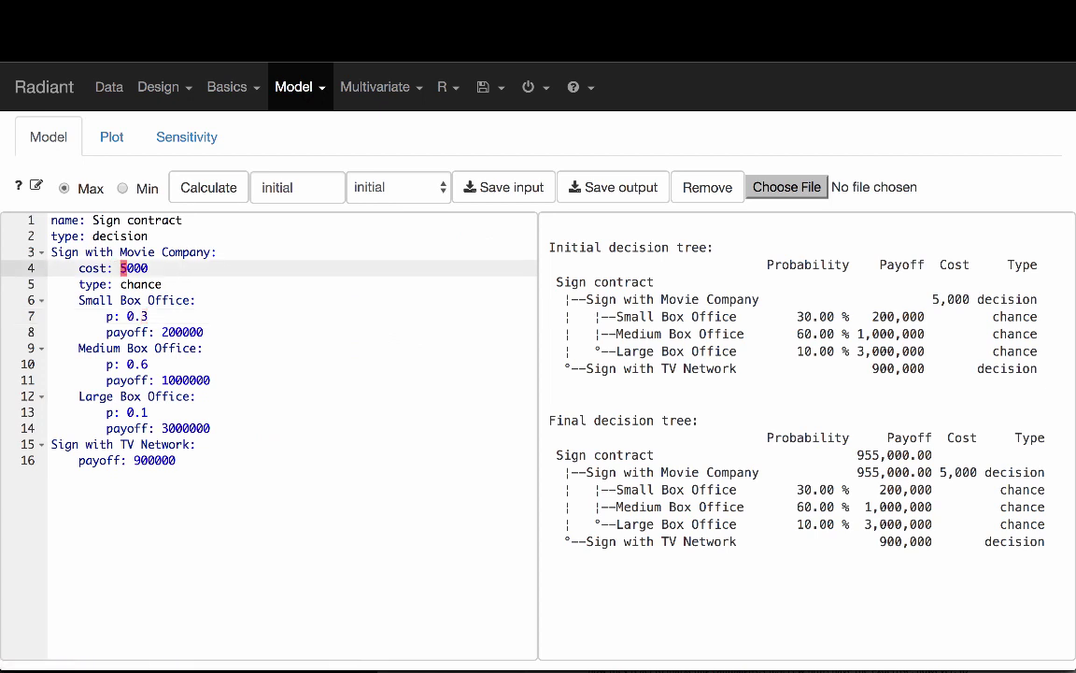
pyautogui.write('1')
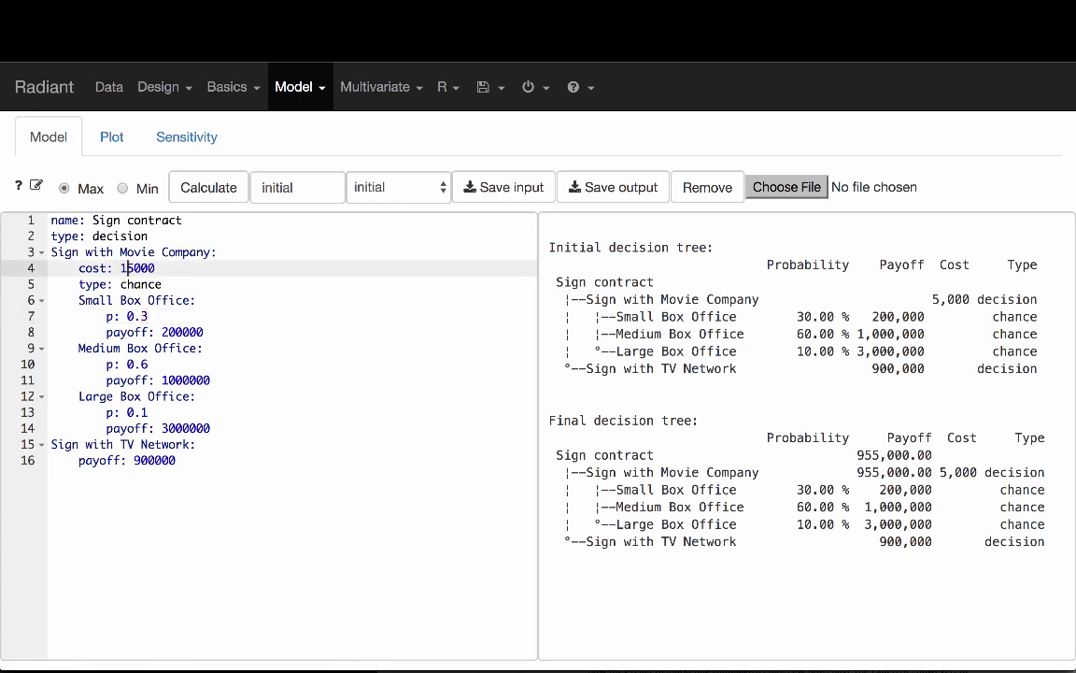
pyautogui.click(207, 189)
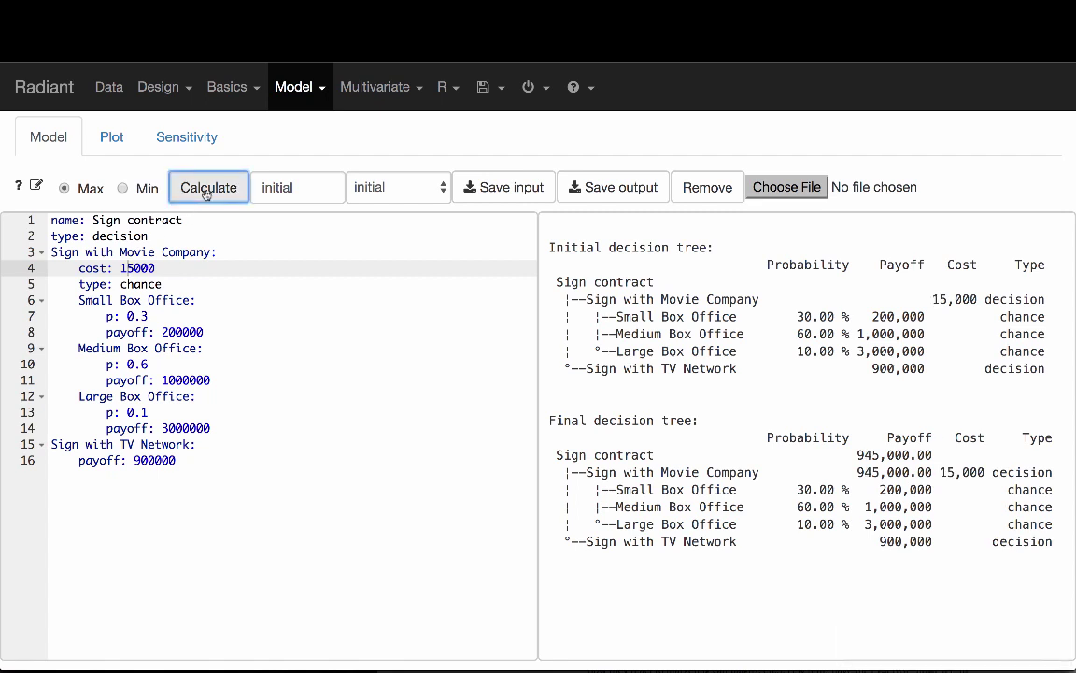
pyautogui.click(112, 140)
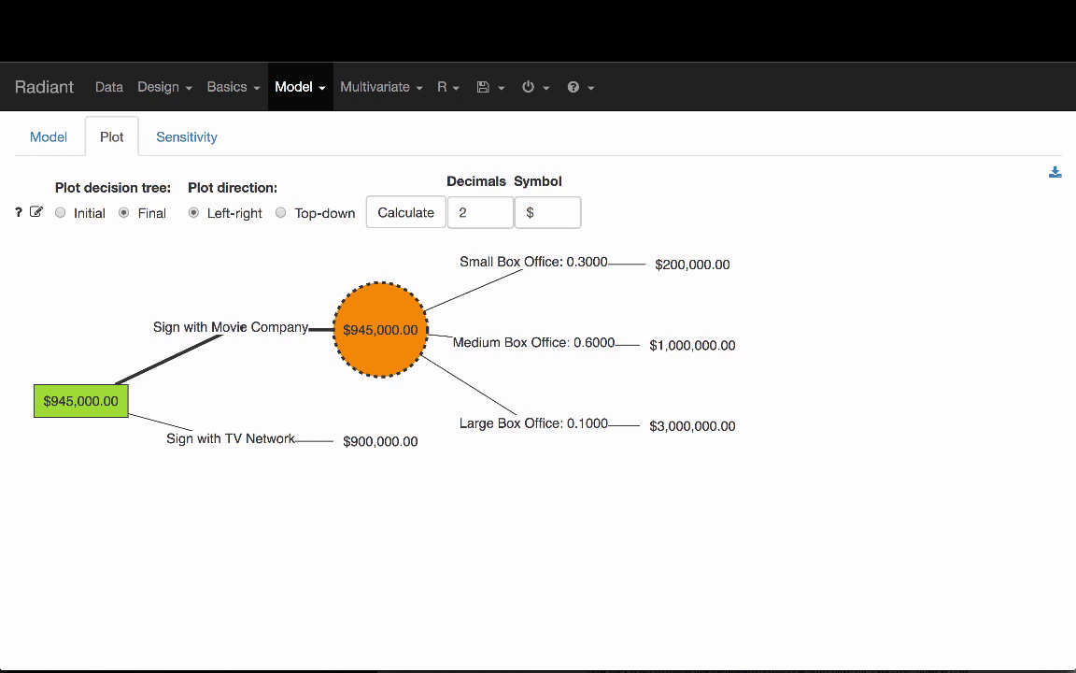
pyautogui.moveTo(383, 310)
# Step: Set the Movie Company branch's cost to 75000 and plot the recalculated decision tree
pyautogui.click(47, 137)
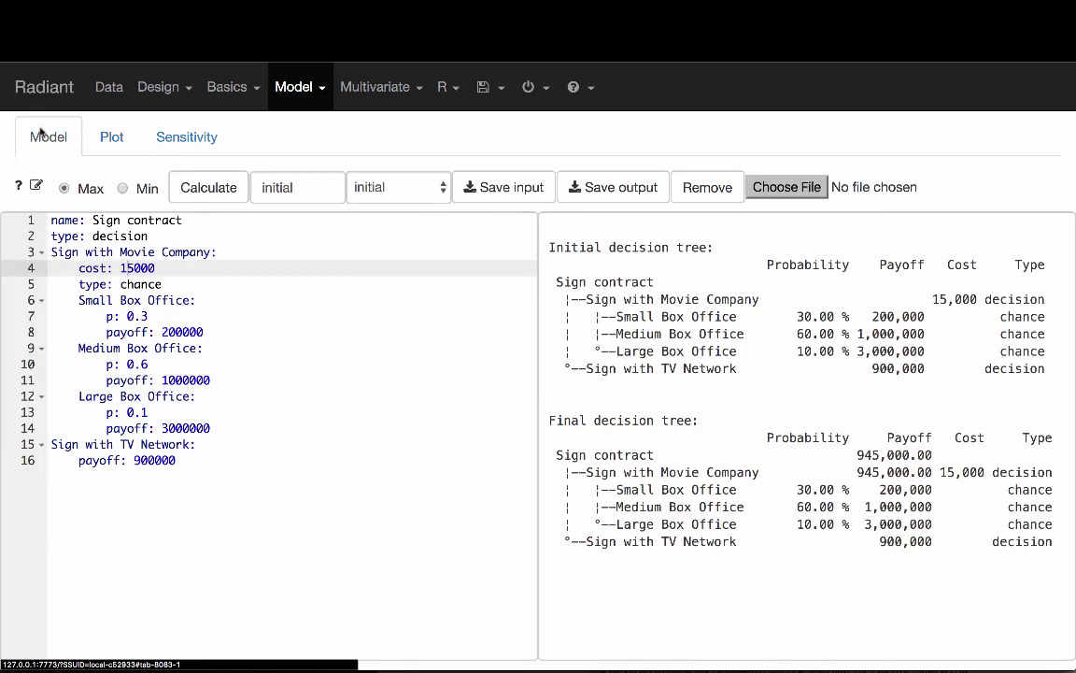
pyautogui.click(122, 269)
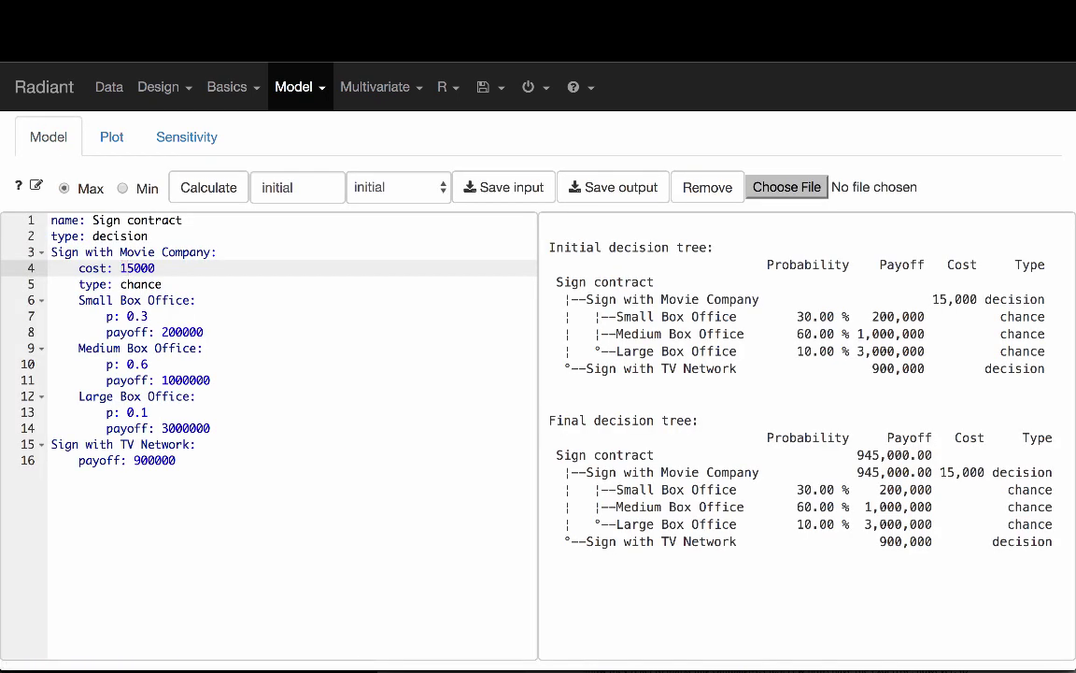
pyautogui.write('7')
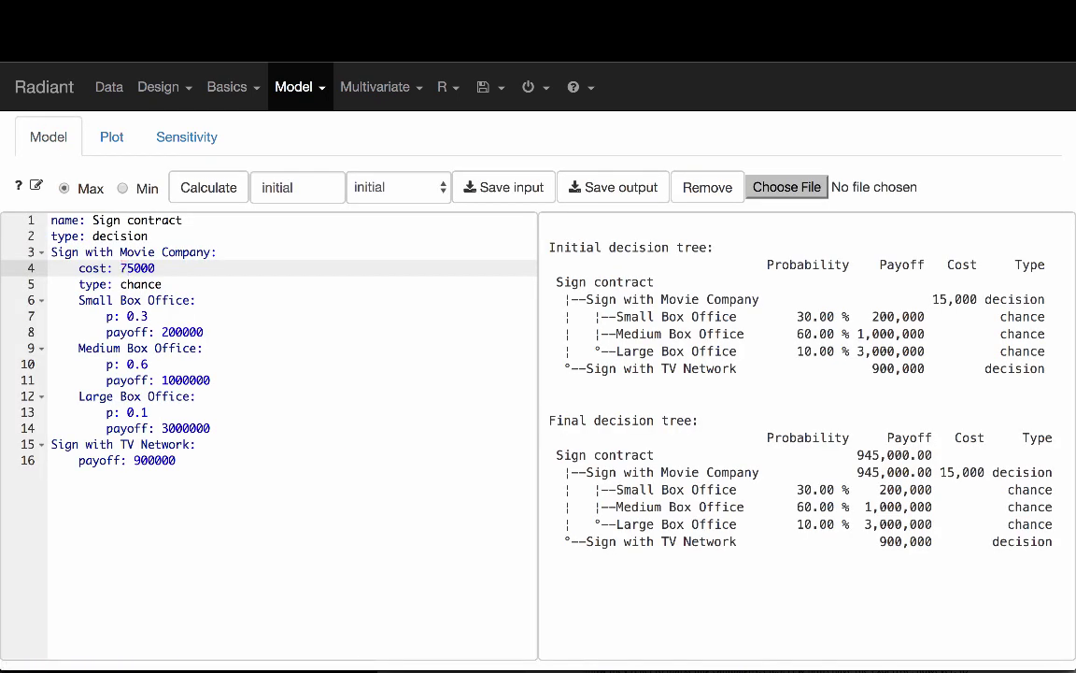
pyautogui.click(206, 191)
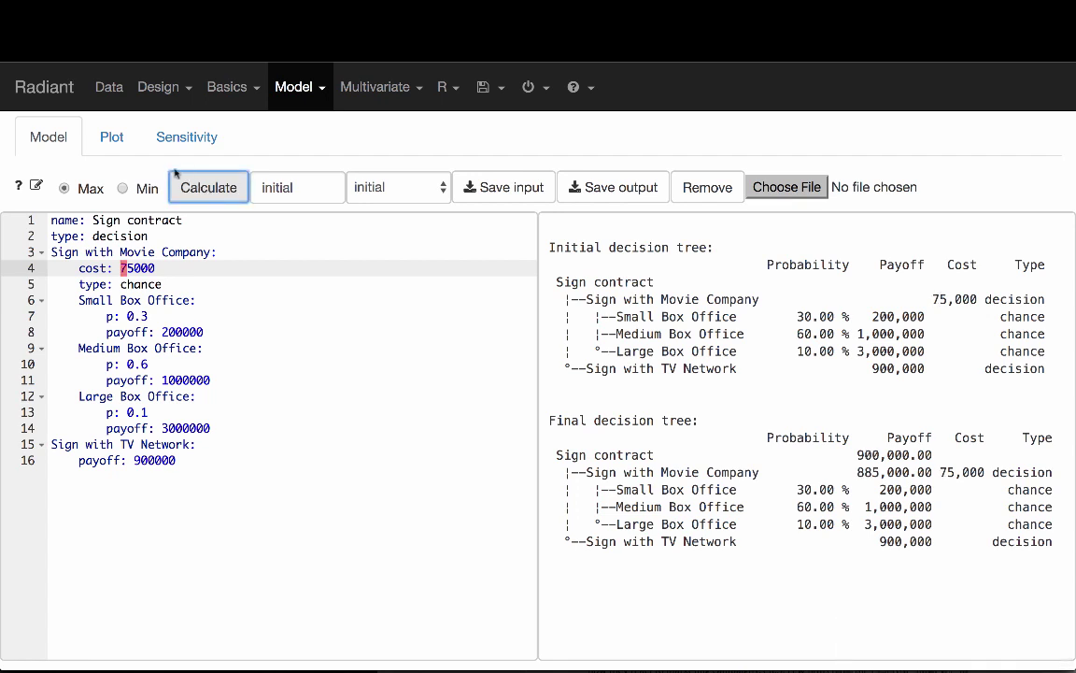
pyautogui.click(117, 137)
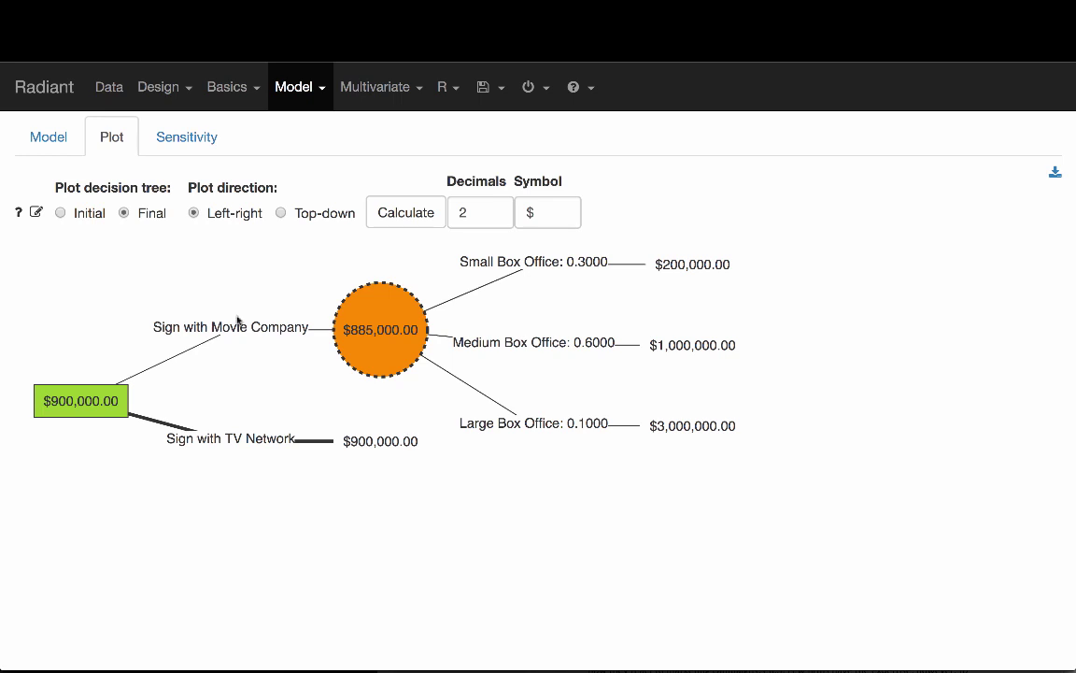
# Step: Restore the Movie Company branch's cost to 5000 and plot the recalculated decision tree
pyautogui.click(38, 134)
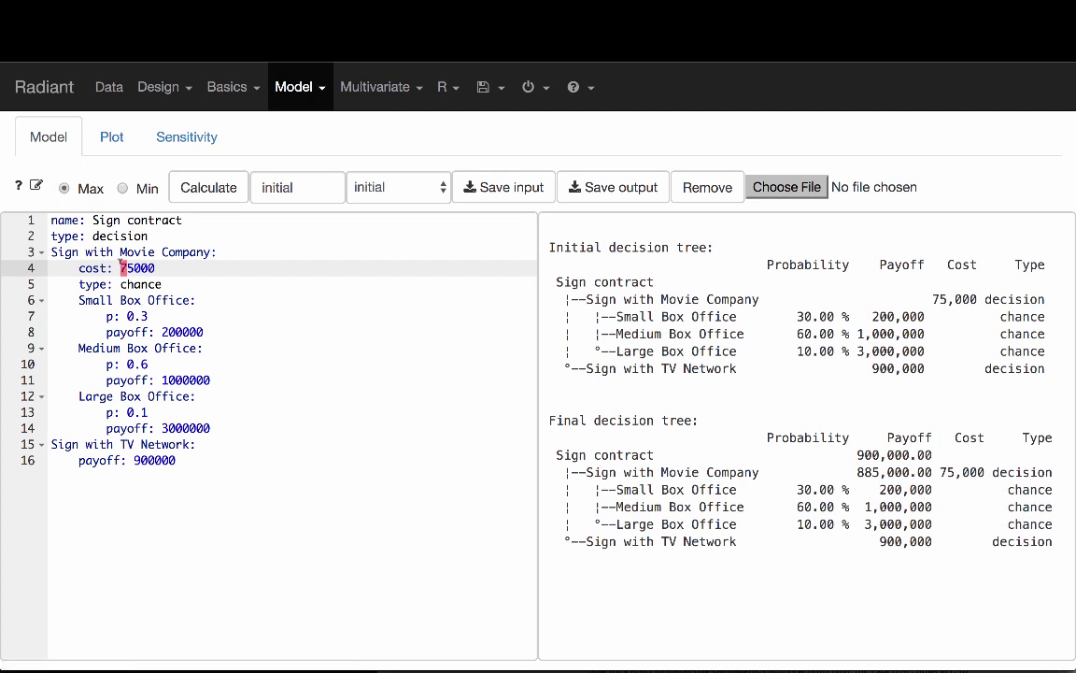
pyautogui.press('BackSpace')
pyautogui.click(190, 170)
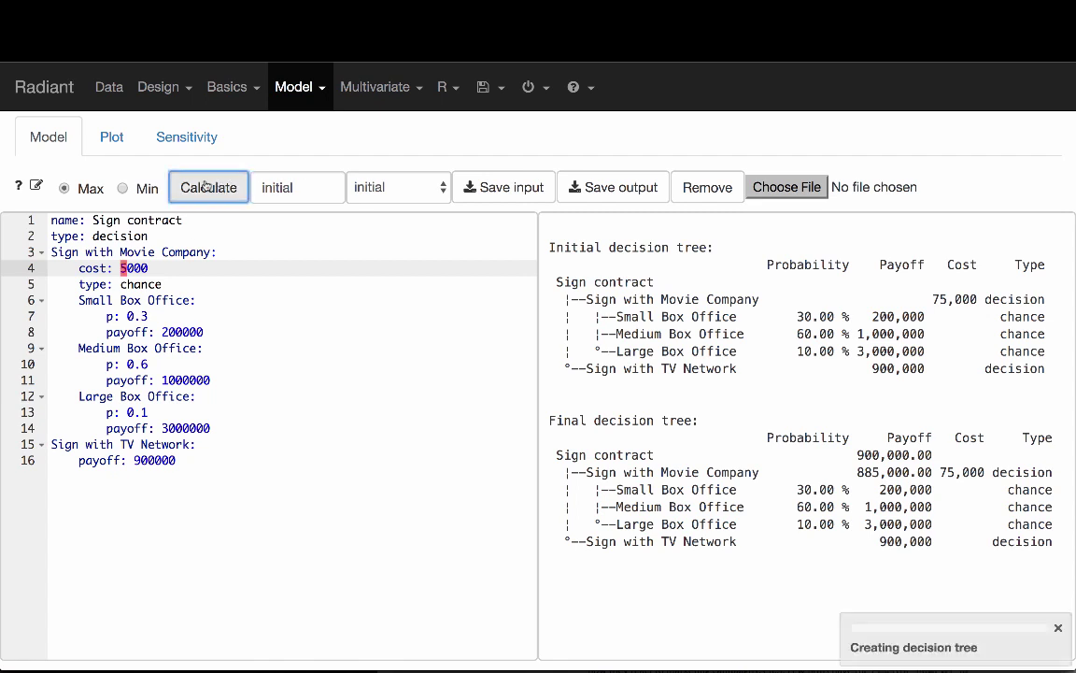
pyautogui.click(112, 138)
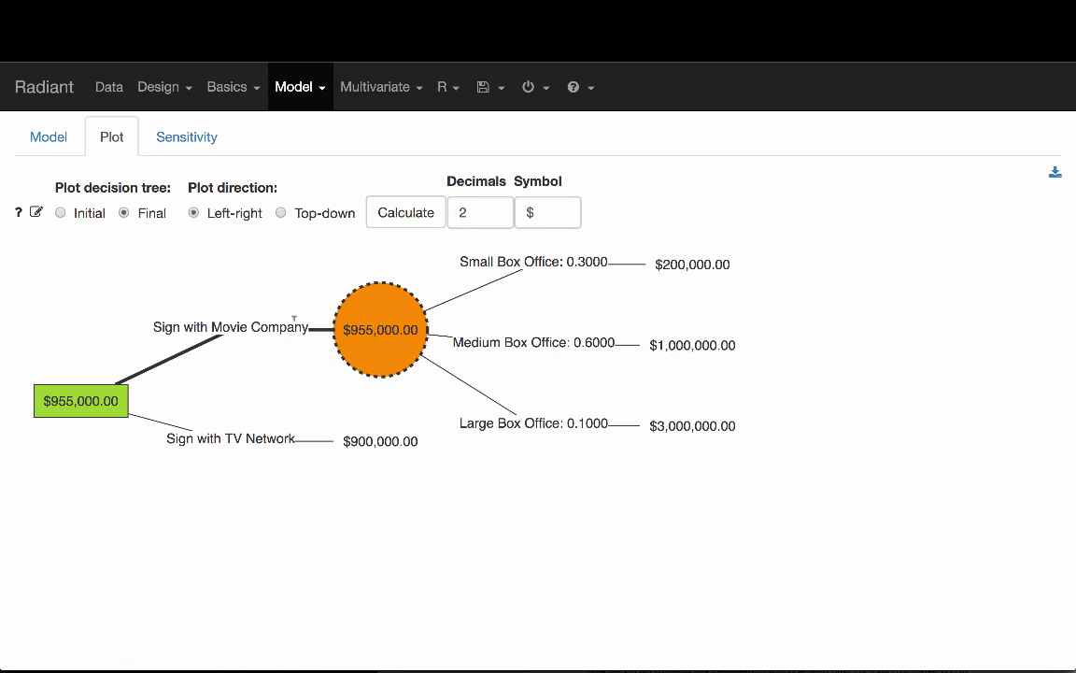
# Step: Send the decision analysis results to the R report and add the heading "## Legal fee 5K" above the code chunk
pyautogui.click(41, 142)
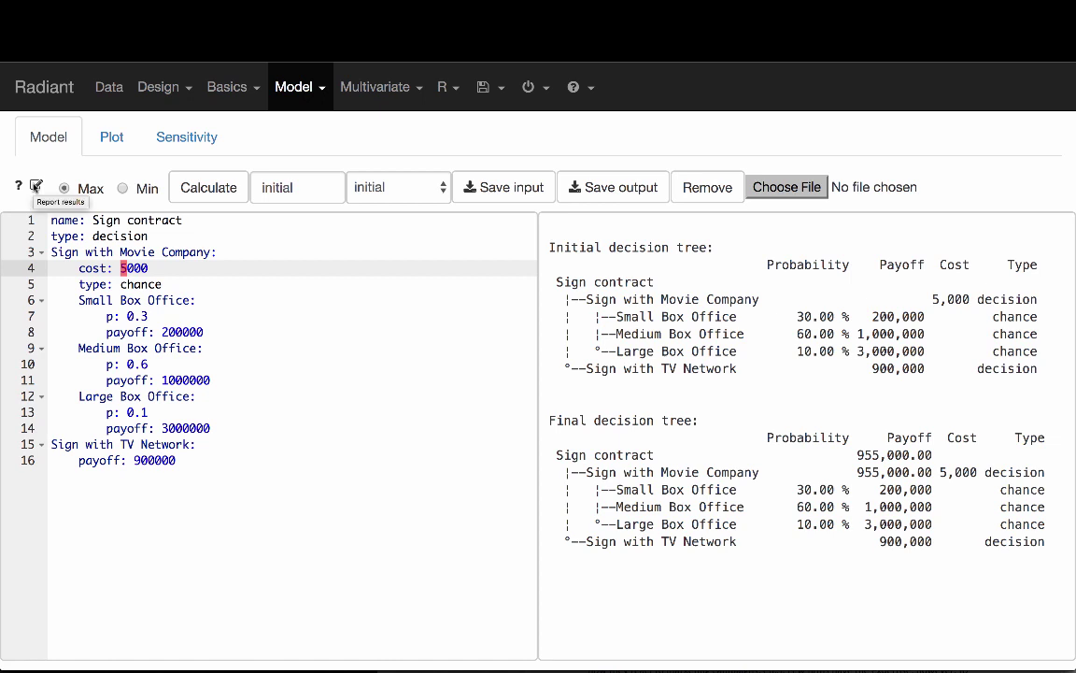
pyautogui.click(35, 186)
pyautogui.click(71, 191)
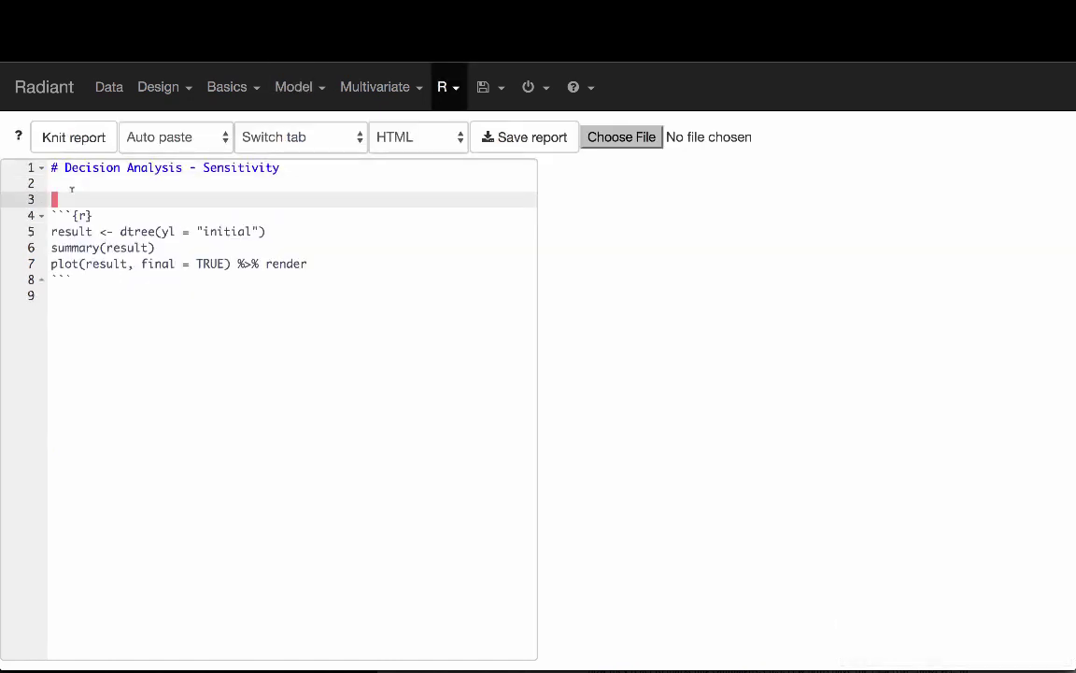
pyautogui.press('j')
pyautogui.press('k')
pyautogui.press('k')
pyautogui.press('o')
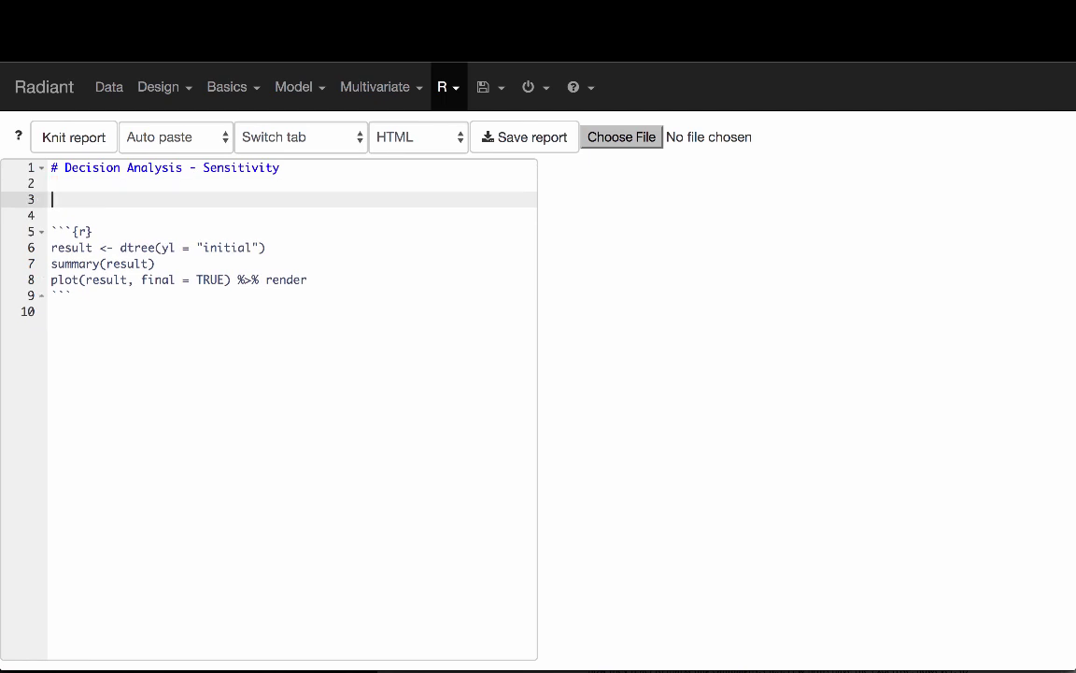
pyautogui.write('## Legal fee 5K')
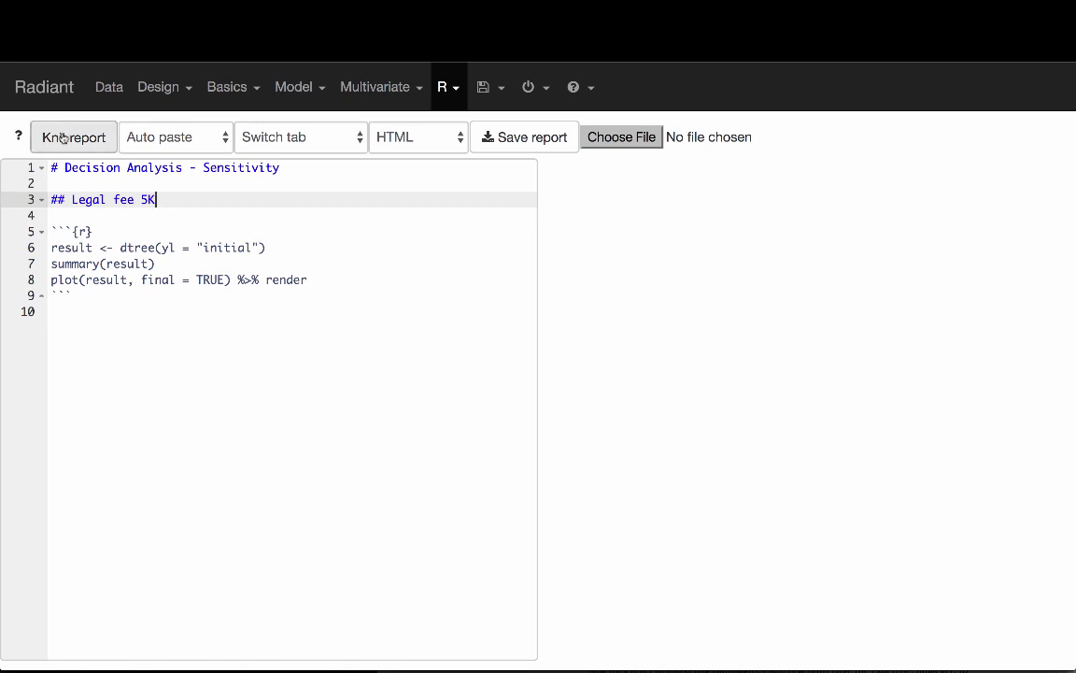
# Step: Knit the report and review the rendered decision tree tables and plot
pyautogui.click(60, 137)
pyautogui.scroll(-1, 708, 230)
pyautogui.scroll(-2, 708, 231)
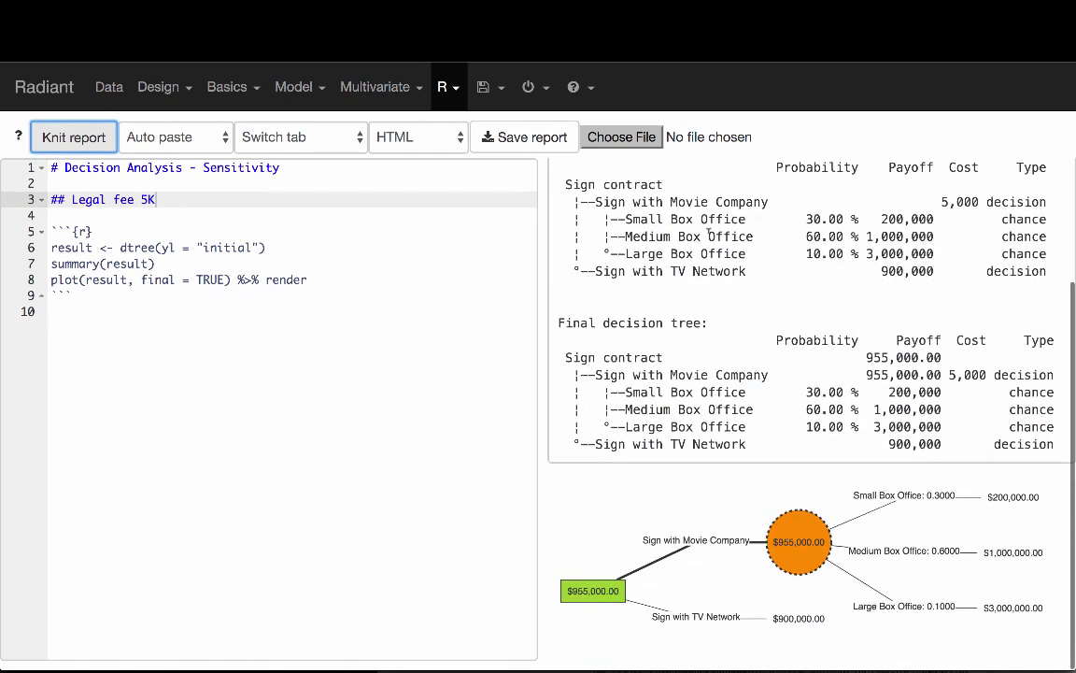
# Step: Examine the payoff breakdown of the Movie Company chance node in the rendered report plot
pyautogui.moveTo(791, 534)
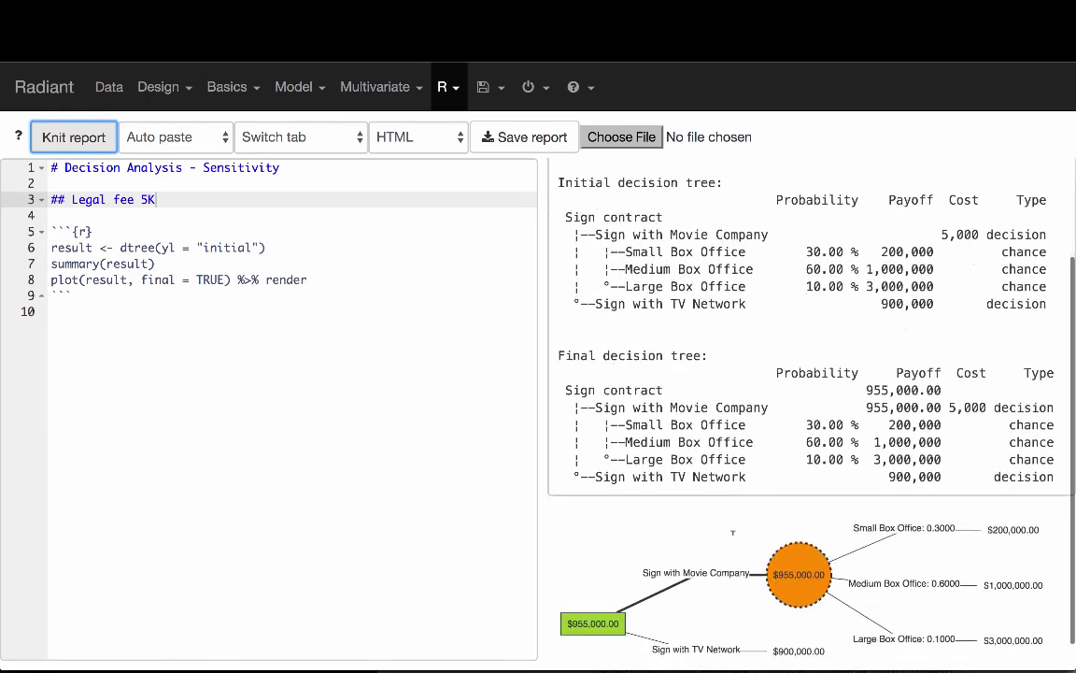
pyautogui.scroll(-1, 734, 536)
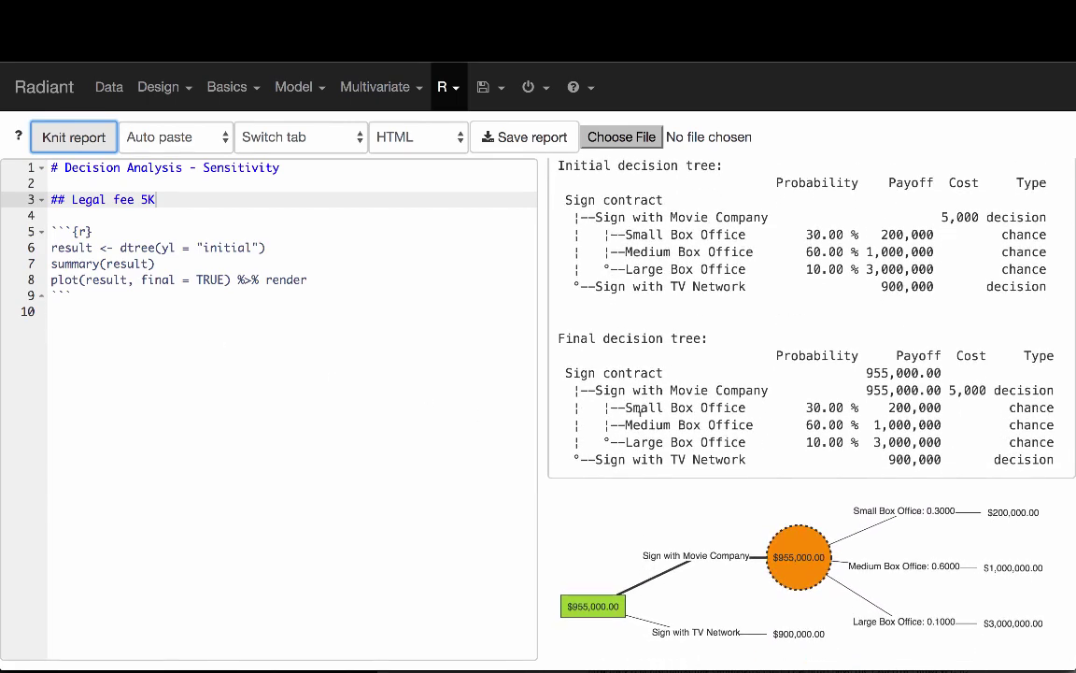
pyautogui.scroll(-1, 760, 539)
pyautogui.moveTo(793, 559)
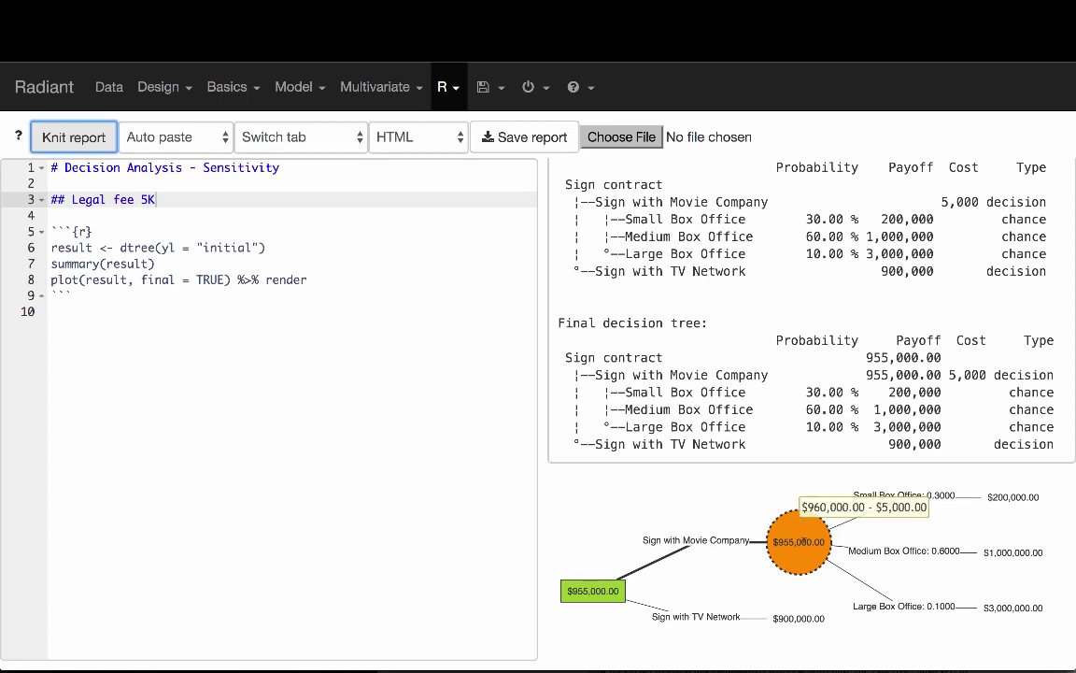
# Step: In Decision analysis, set the Movie Company branch's cost to 75000, name the tree "initial 75K" and calculate it
pyautogui.click(295, 86)
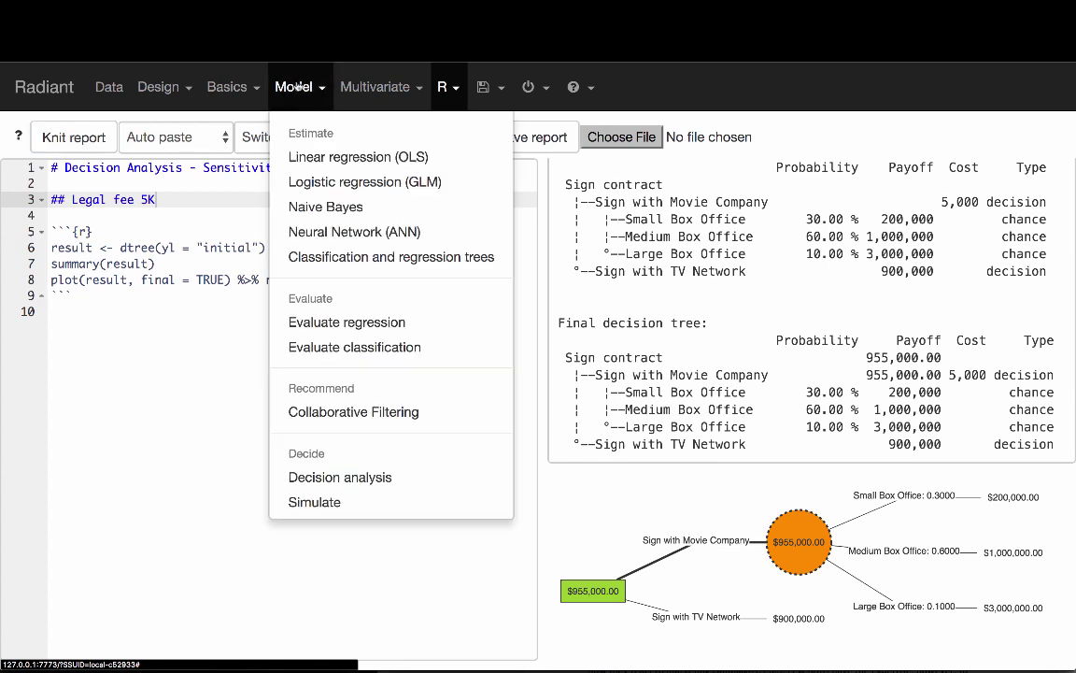
pyautogui.click(323, 477)
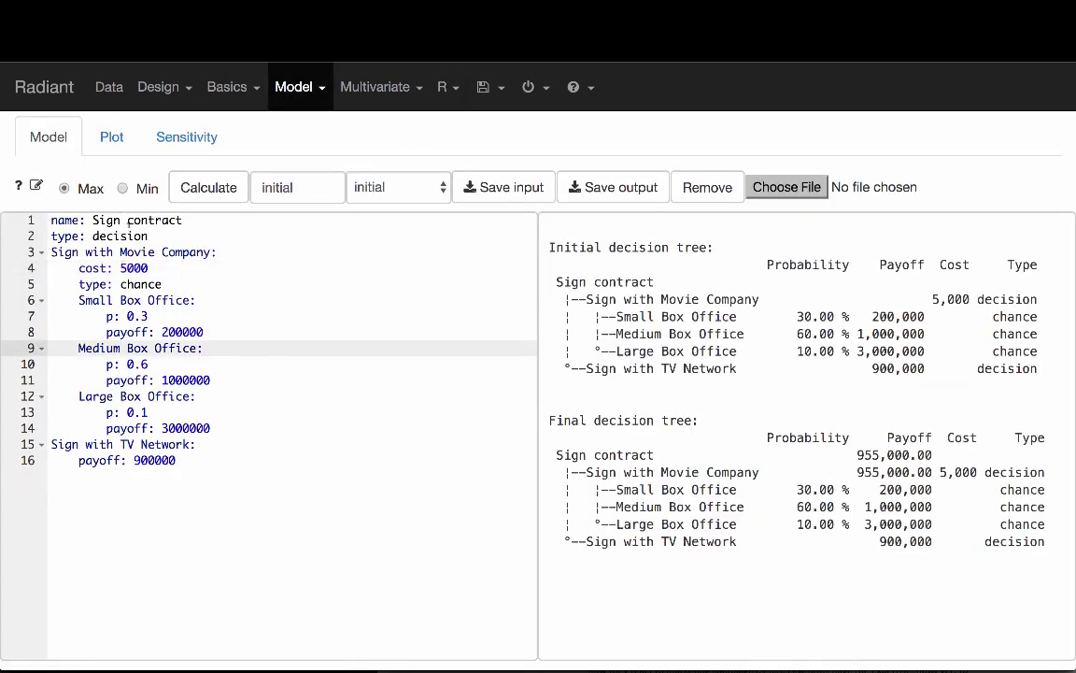
pyautogui.click(120, 268)
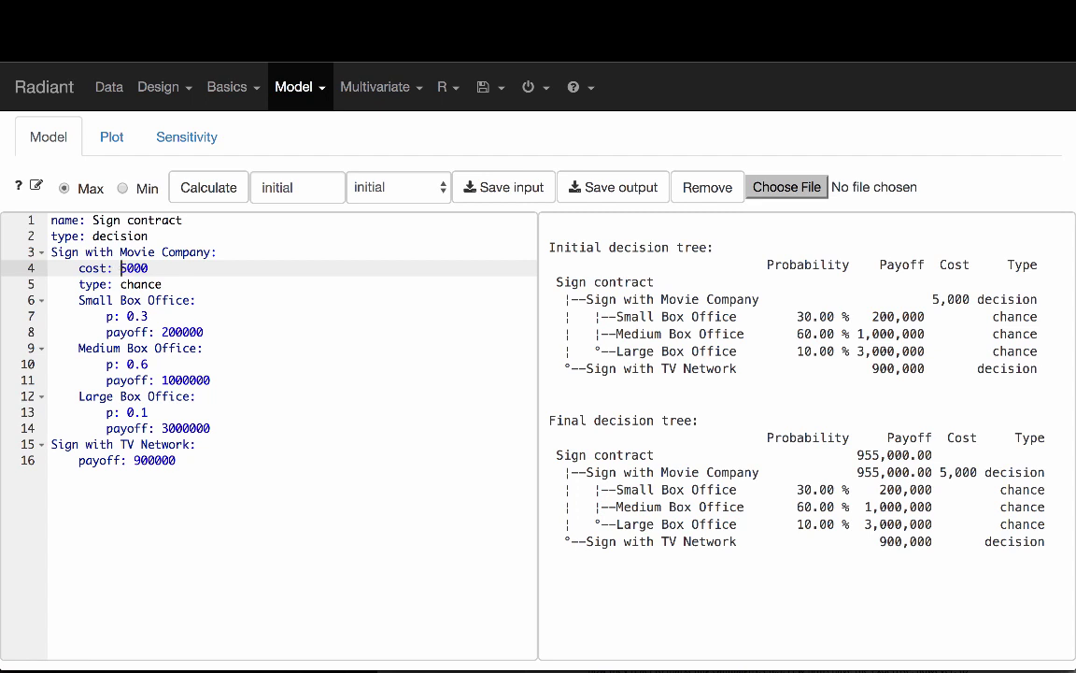
pyautogui.write('7')
pyautogui.click(305, 187)
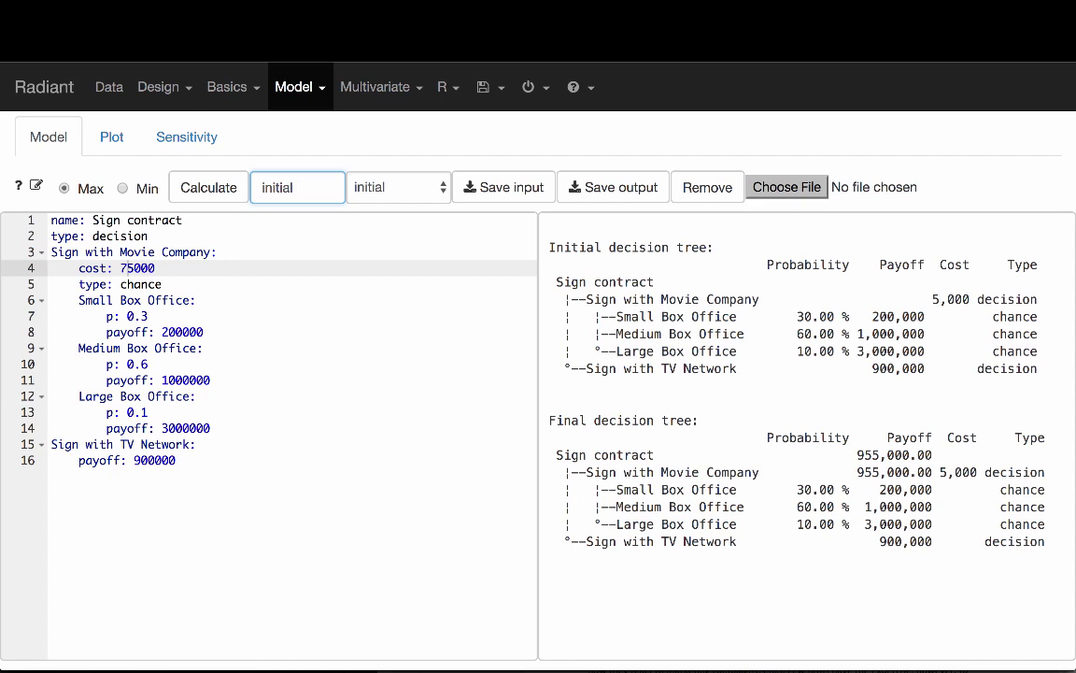
pyautogui.write('75K')
pyautogui.click(213, 186)
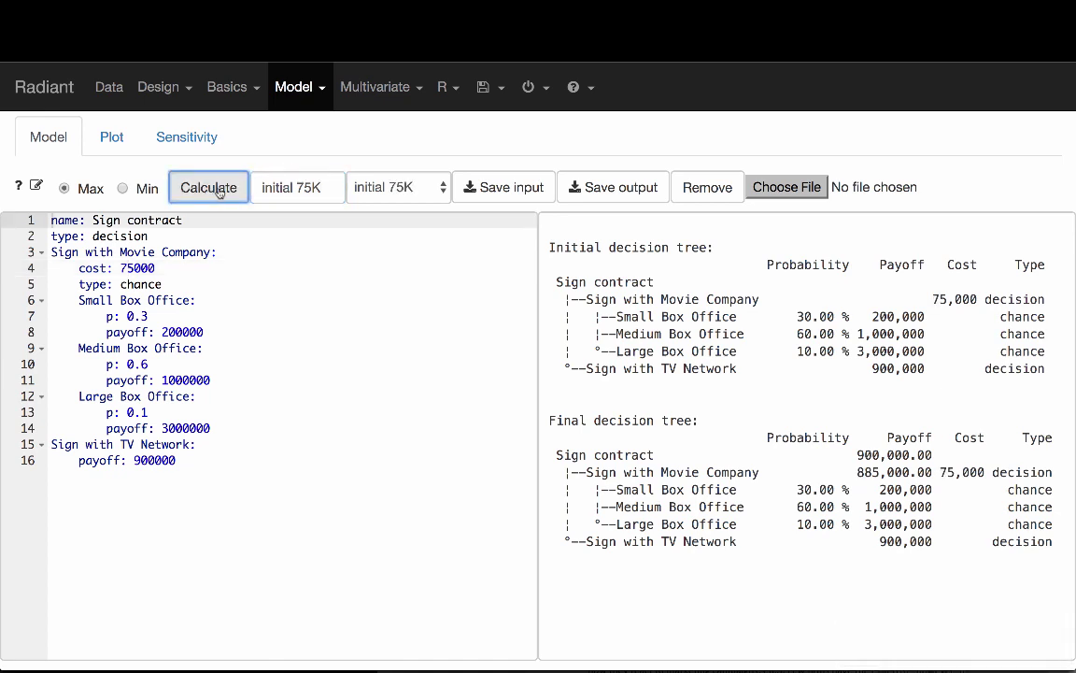
# Step: Switch to the stored "initial" tree to compare its input, and return to "initial 75K"
pyautogui.click(399, 187)
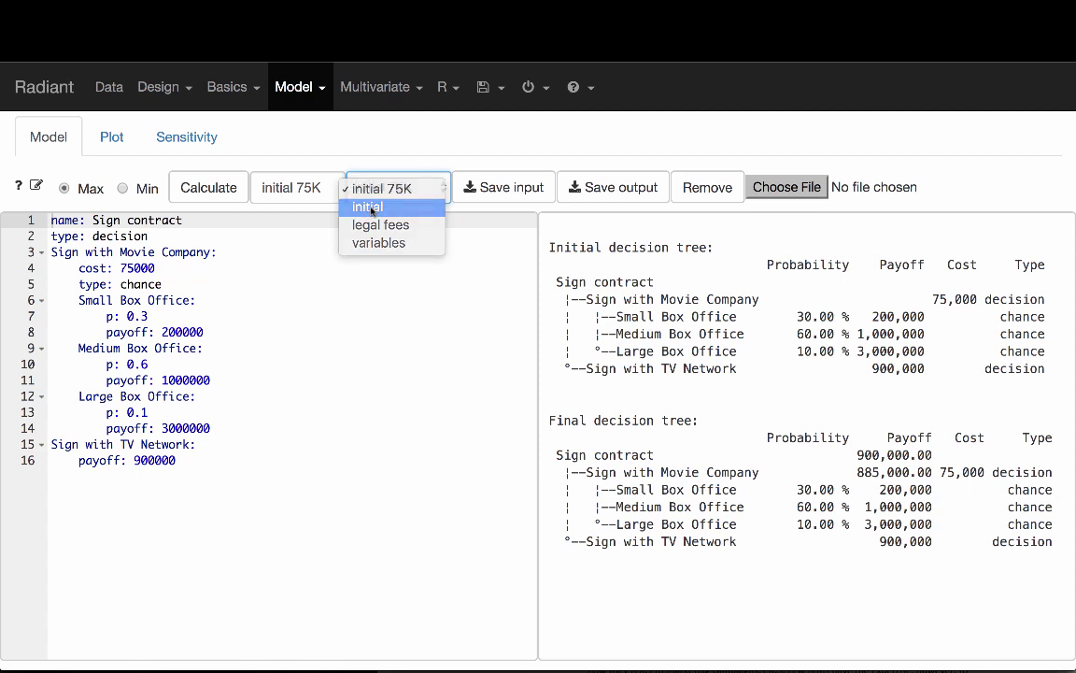
pyautogui.click(371, 209)
pyautogui.click(378, 185)
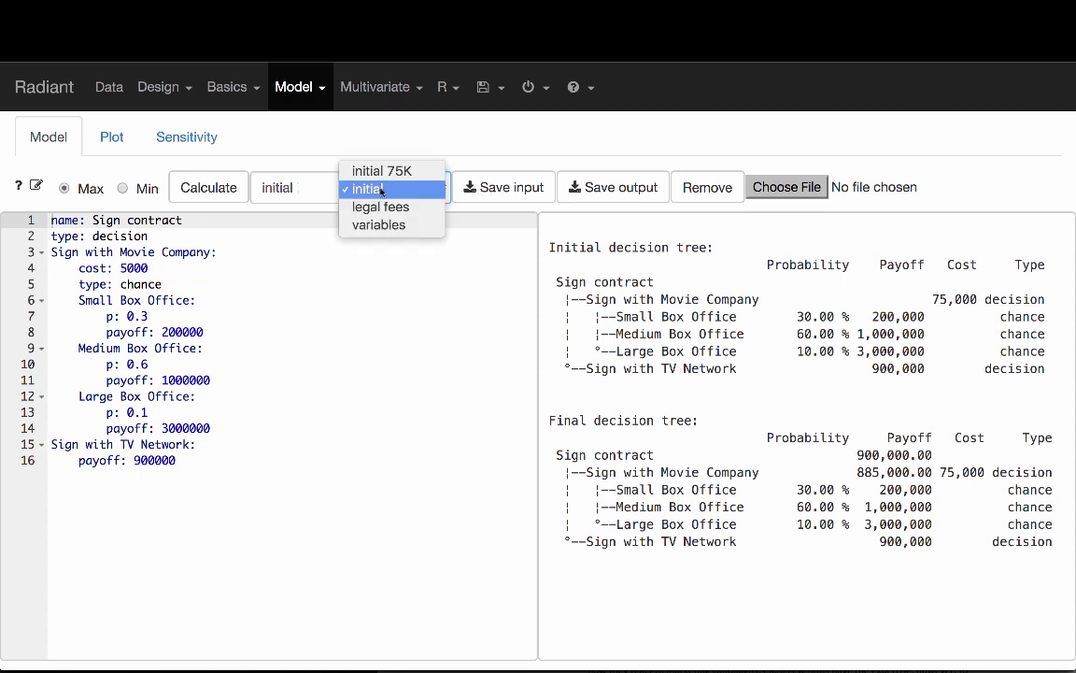
pyautogui.click(366, 169)
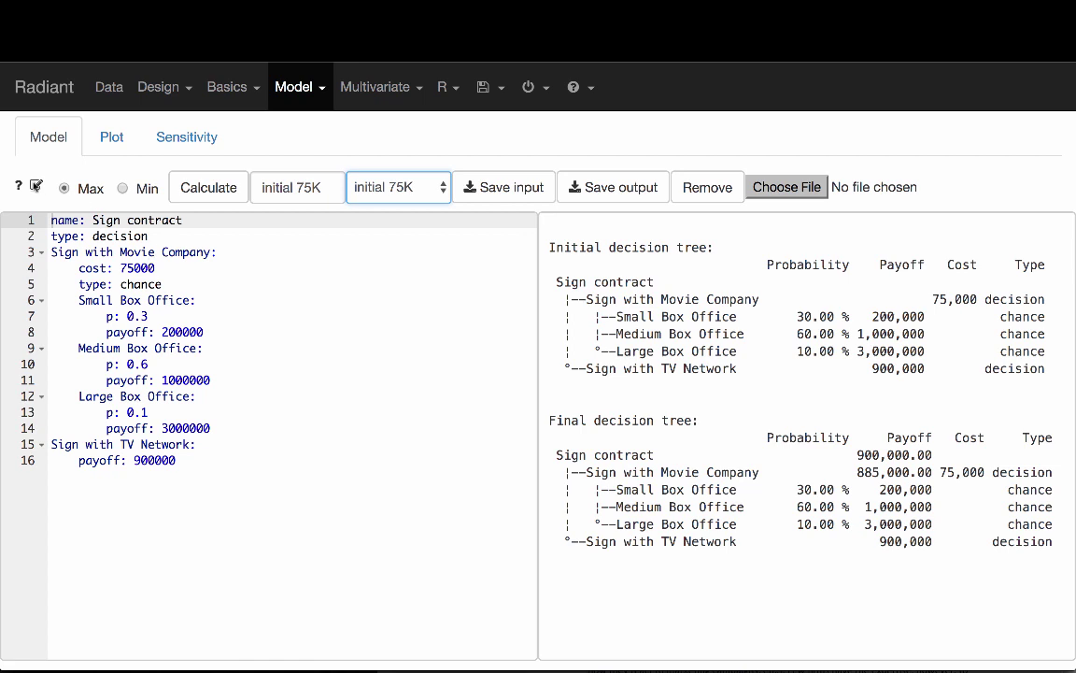
# Step: Send the "initial 75K" analysis to the R report and add the heading "## Legal fee 75K" above its code chunk
pyautogui.click(36, 186)
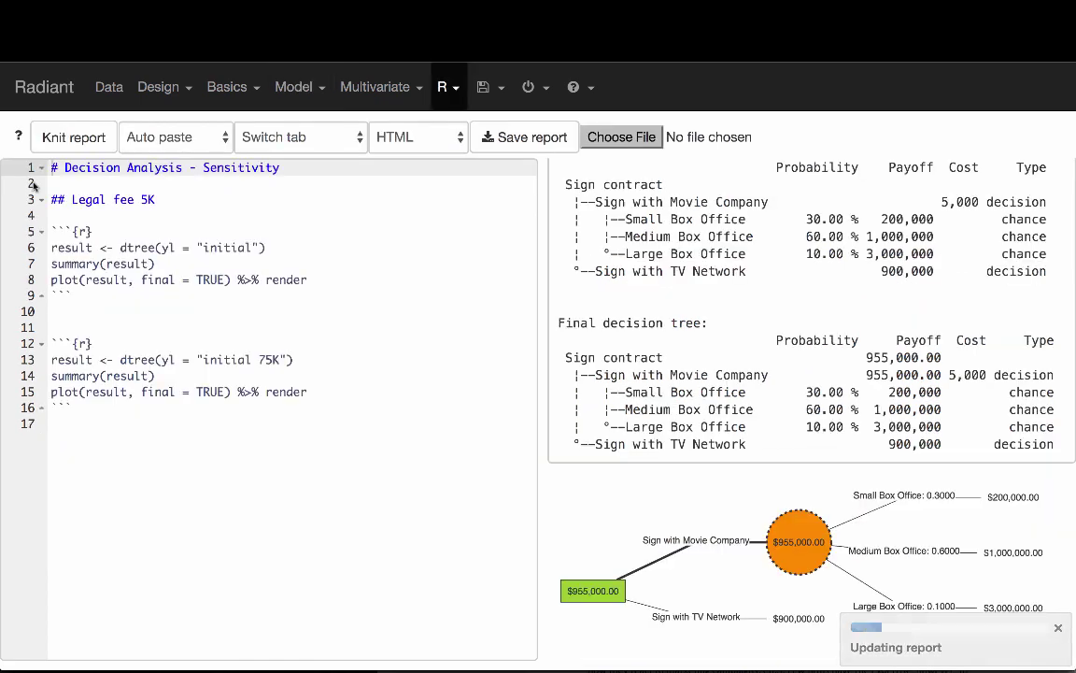
pyautogui.click(84, 309)
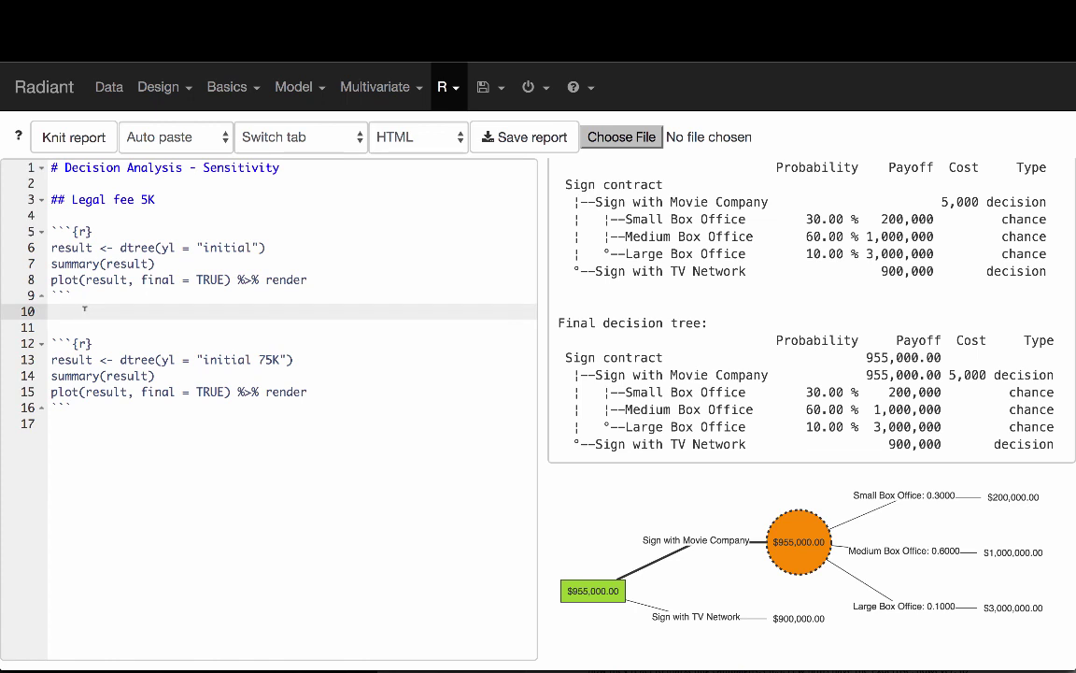
pyautogui.press('Return')
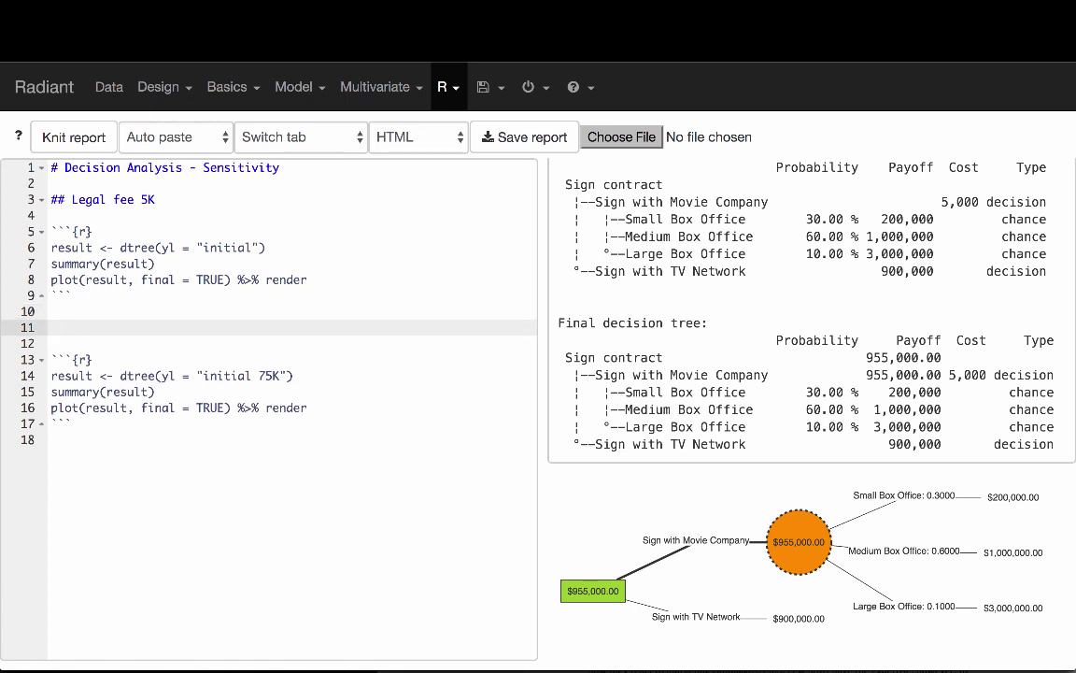
pyautogui.write('# # Legal fee 75K')
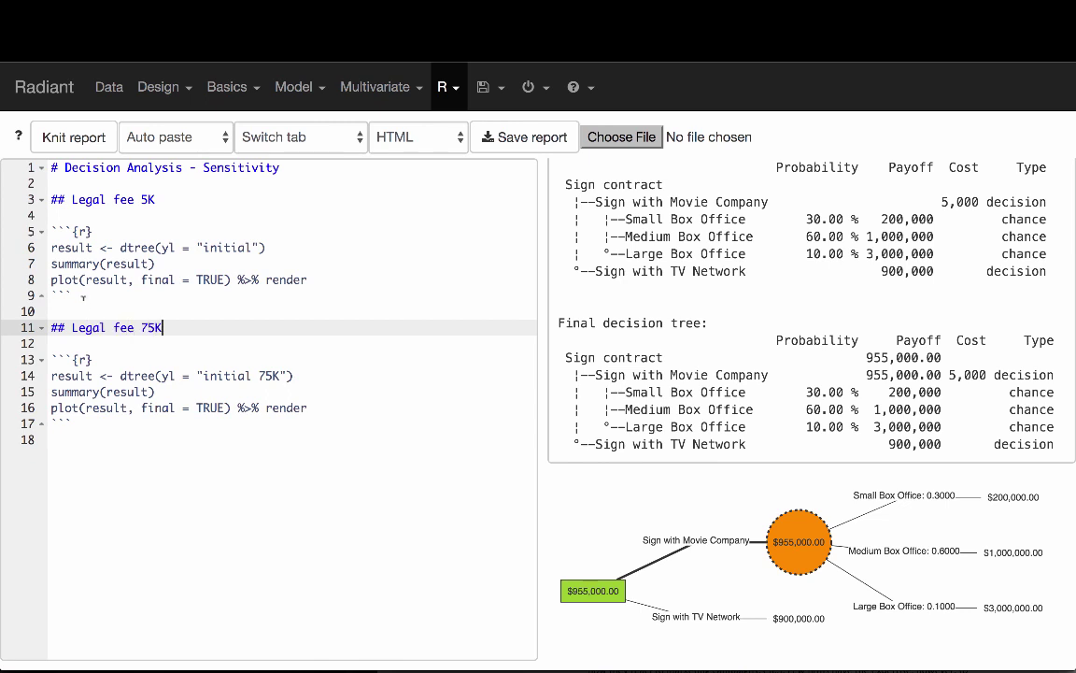
# Step: Knit the report and review the rendered tables and plots for both legal fee sections
pyautogui.click(75, 138)
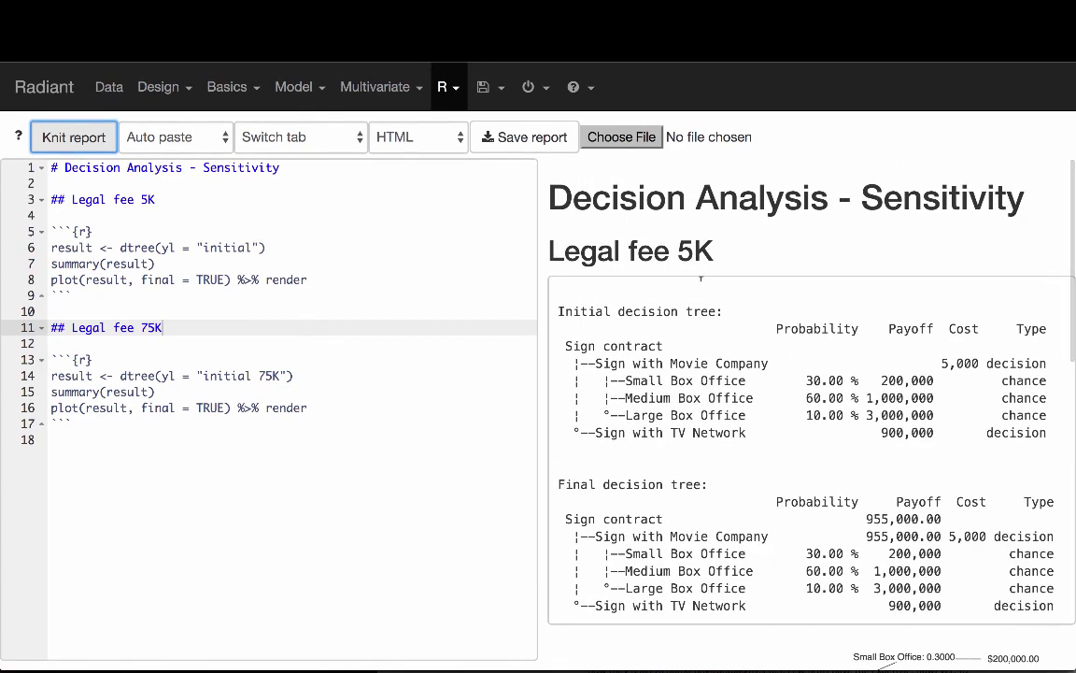
pyautogui.scroll(-2, 765, 341)
pyautogui.scroll(-5, 764, 347)
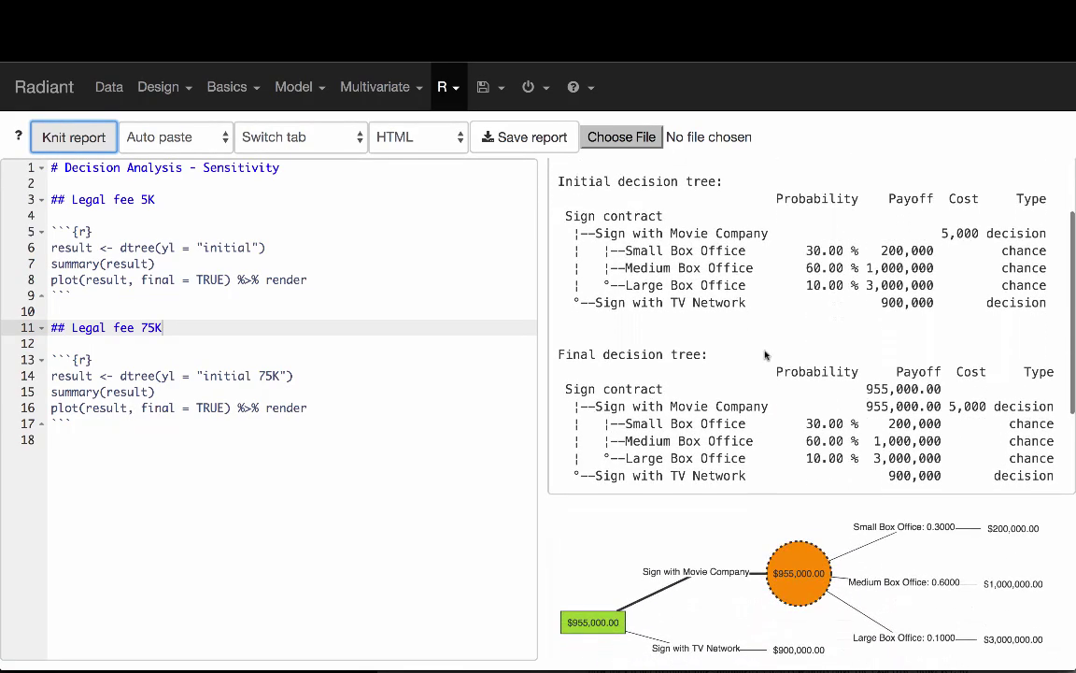
pyautogui.moveTo(792, 365)
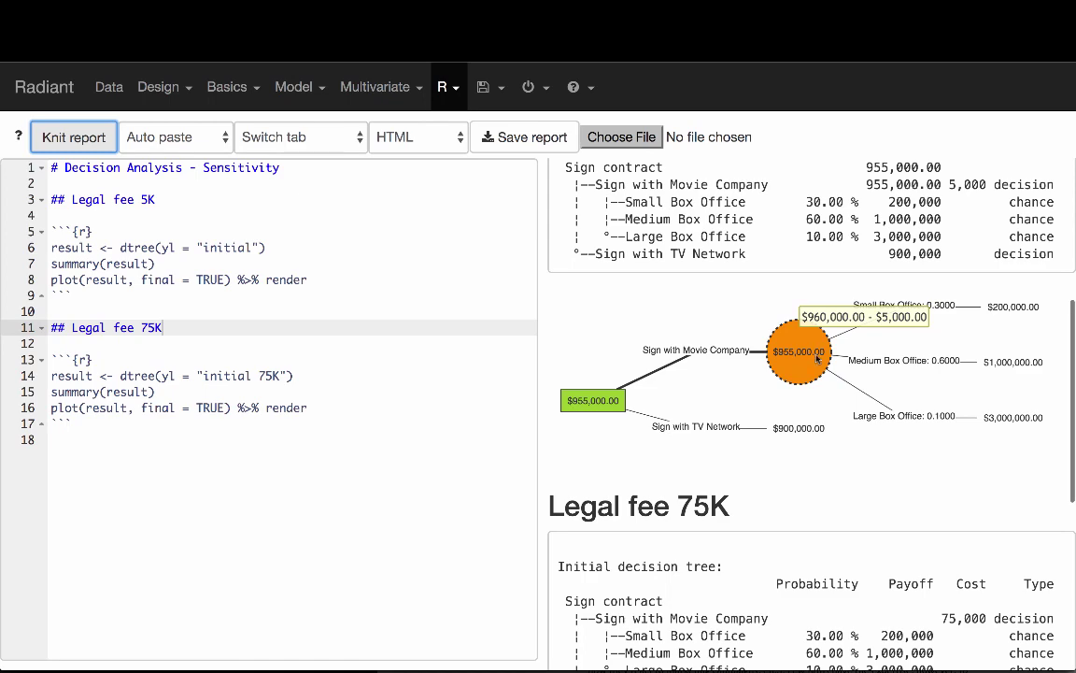
pyautogui.scroll(-5, 806, 367)
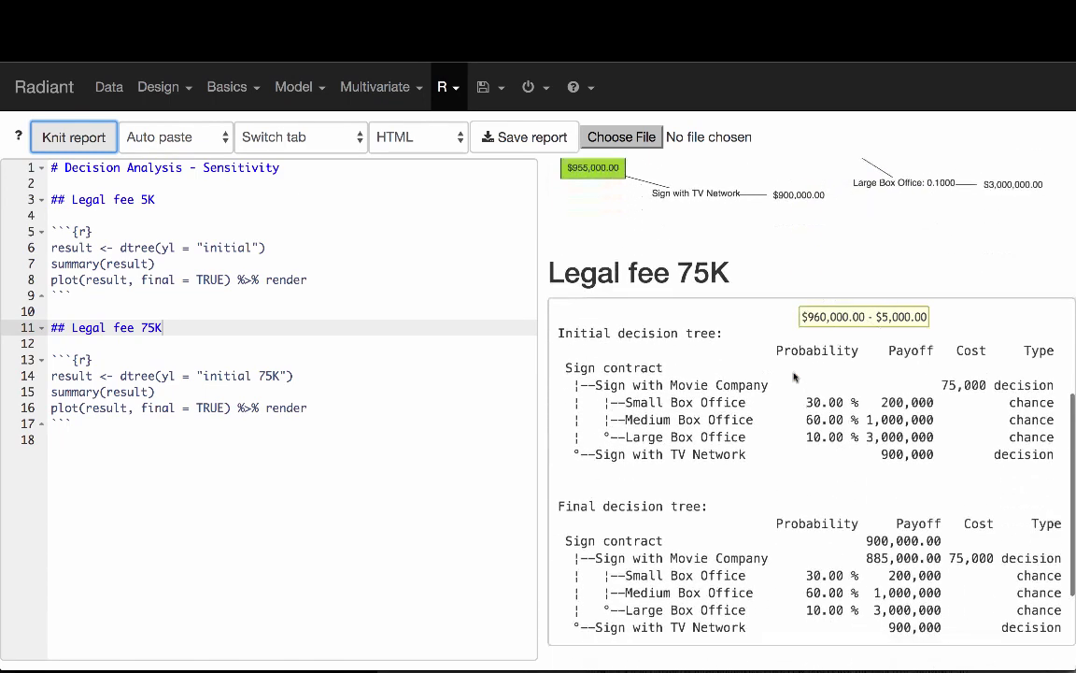
pyautogui.scroll(-2, 794, 377)
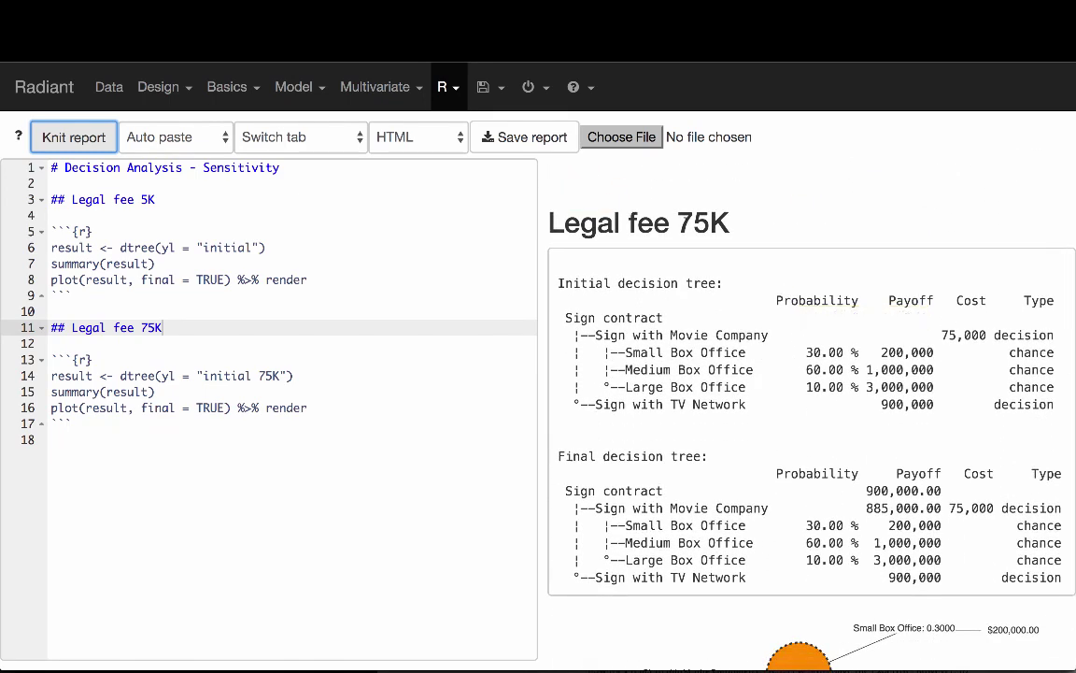
pyautogui.scroll(-3, 763, 327)
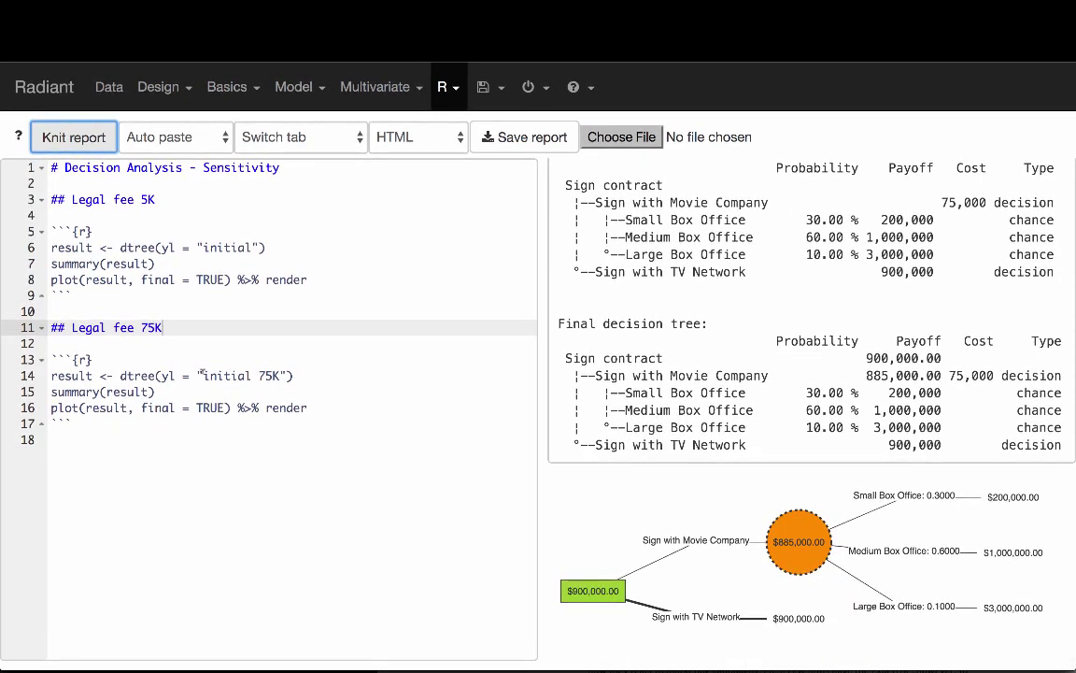
# Step: Compare the tree names passed to the two dtree calls in the report code
pyautogui.moveTo(201, 374); pyautogui.dragTo(281, 375)
pyautogui.click(281, 375)
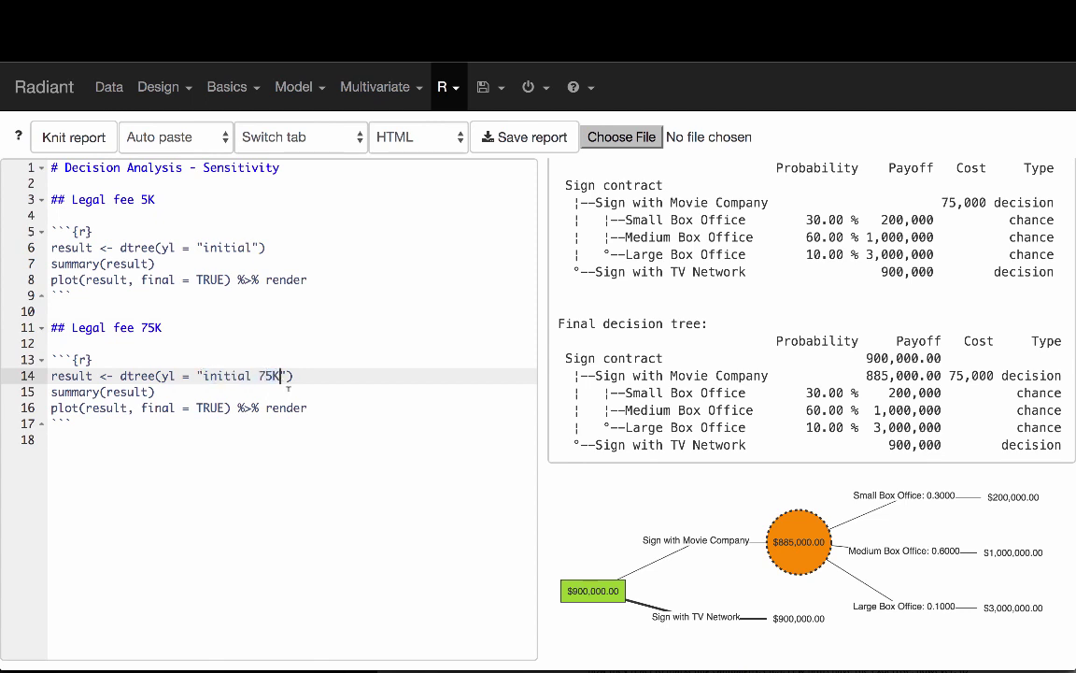
pyautogui.moveTo(201, 376); pyautogui.dragTo(280, 375)
pyautogui.click(202, 248)
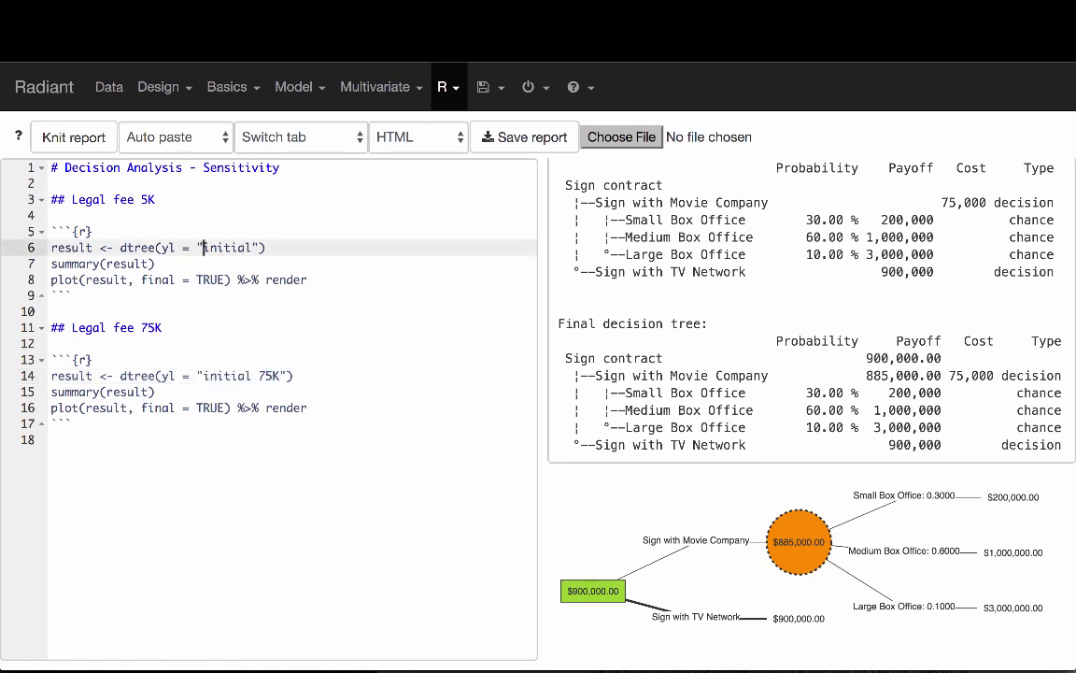
pyautogui.moveTo(202, 247); pyautogui.dragTo(254, 247)
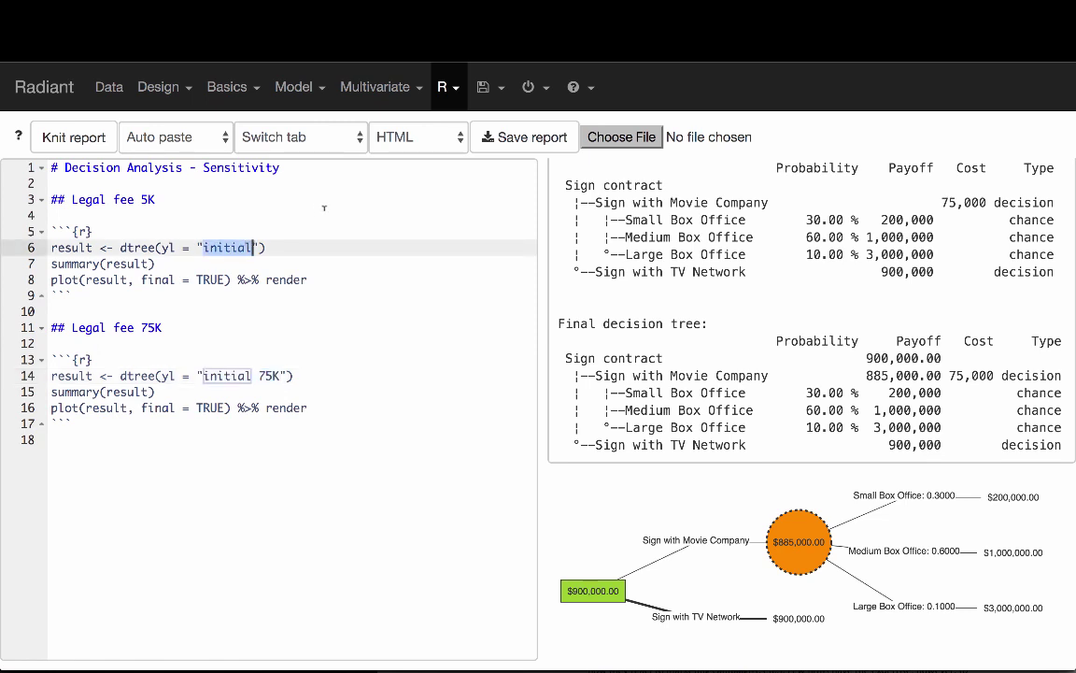
# Step: Return to Decision analysis and load the stored "legal fees" decision tree
pyautogui.click(285, 87)
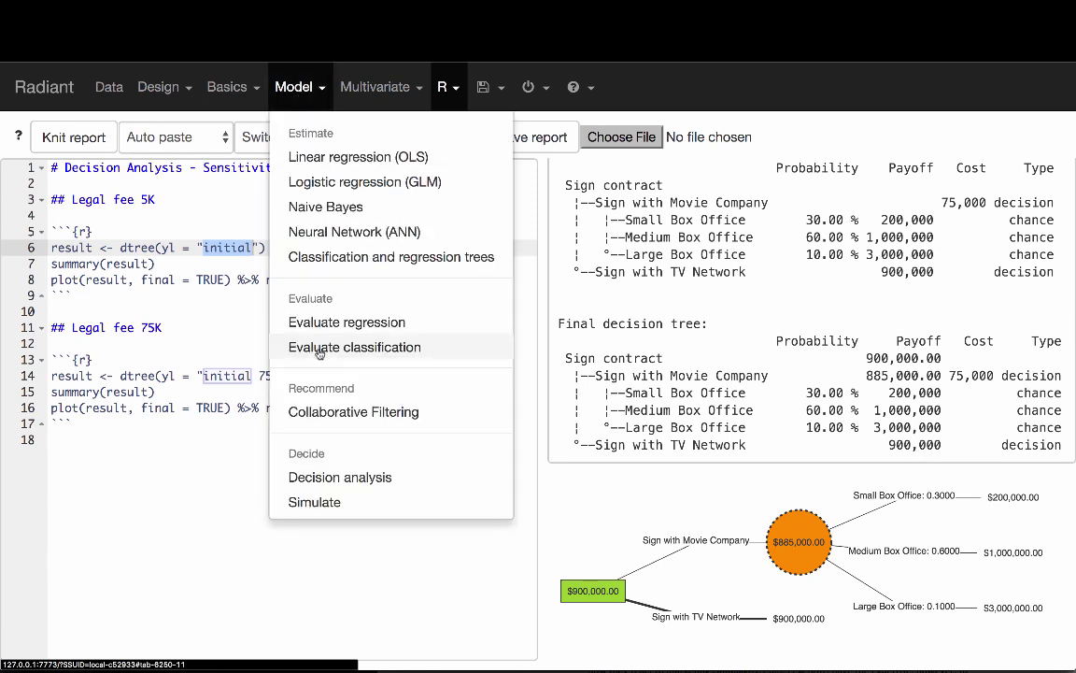
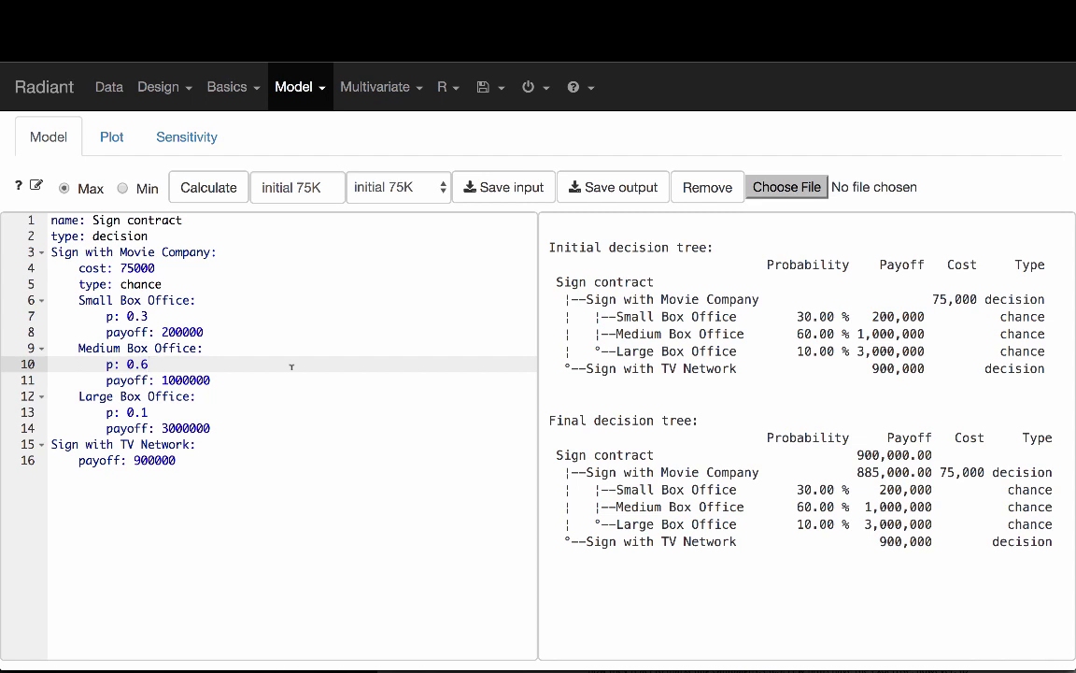
pyautogui.click(404, 187)
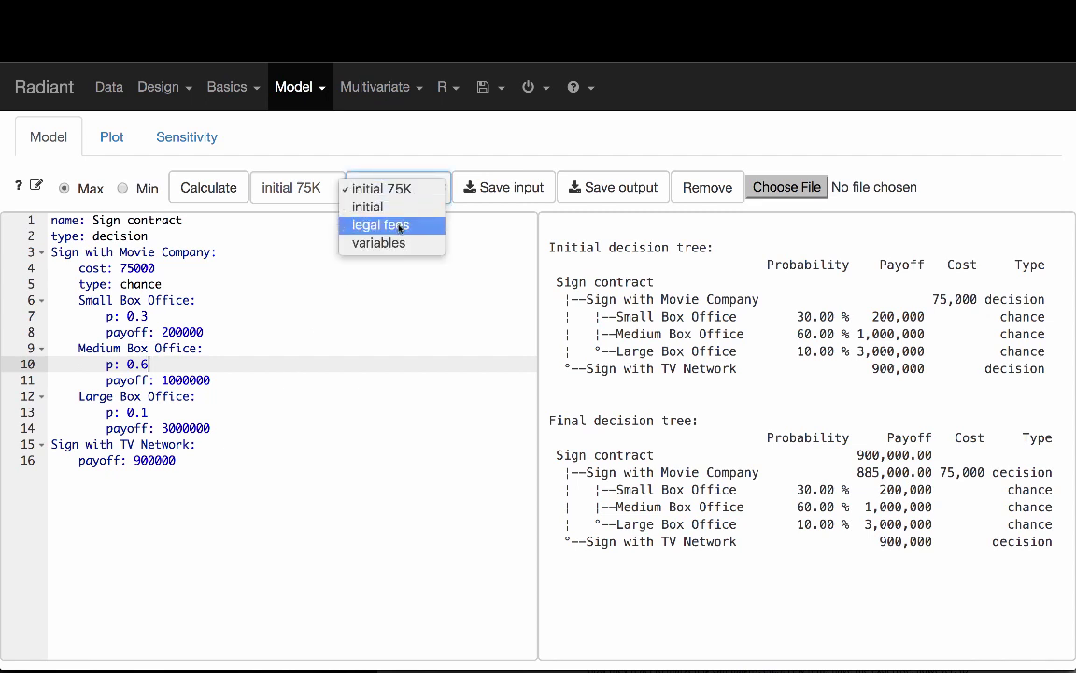
pyautogui.click(157, 264)
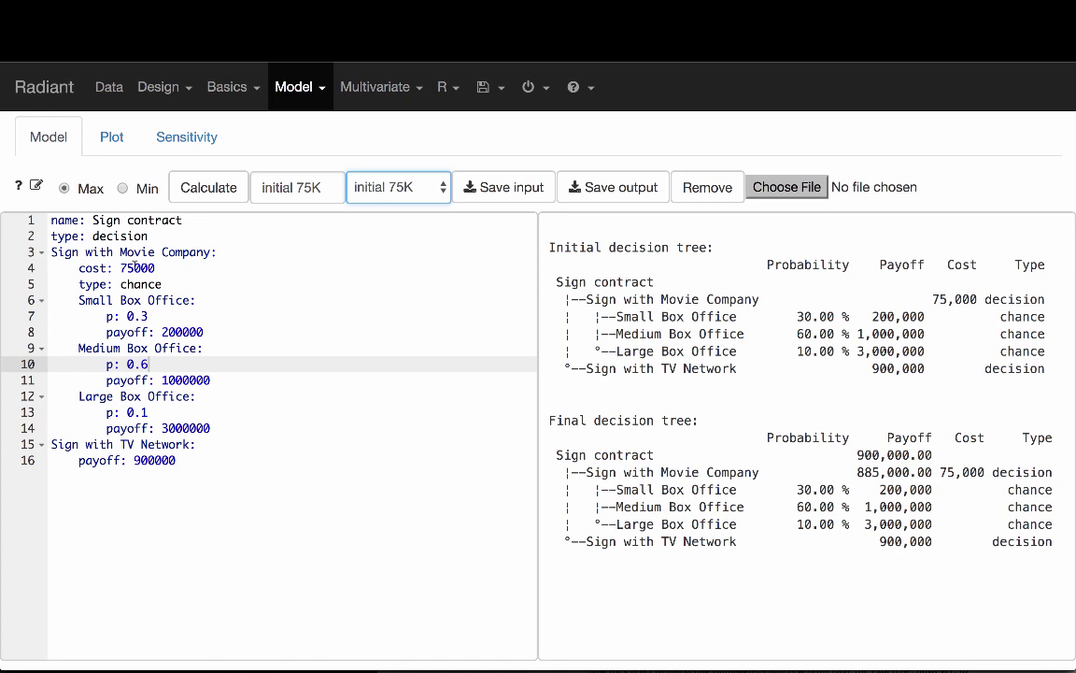
pyautogui.click(345, 180)
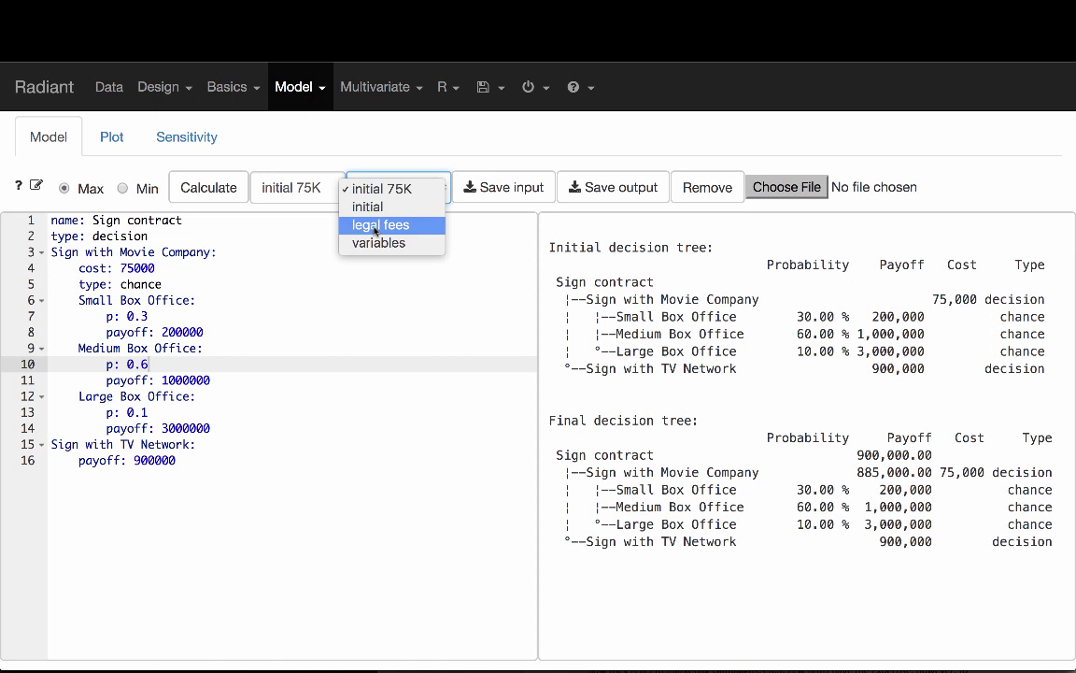
pyautogui.click(375, 225)
pyautogui.click(205, 270)
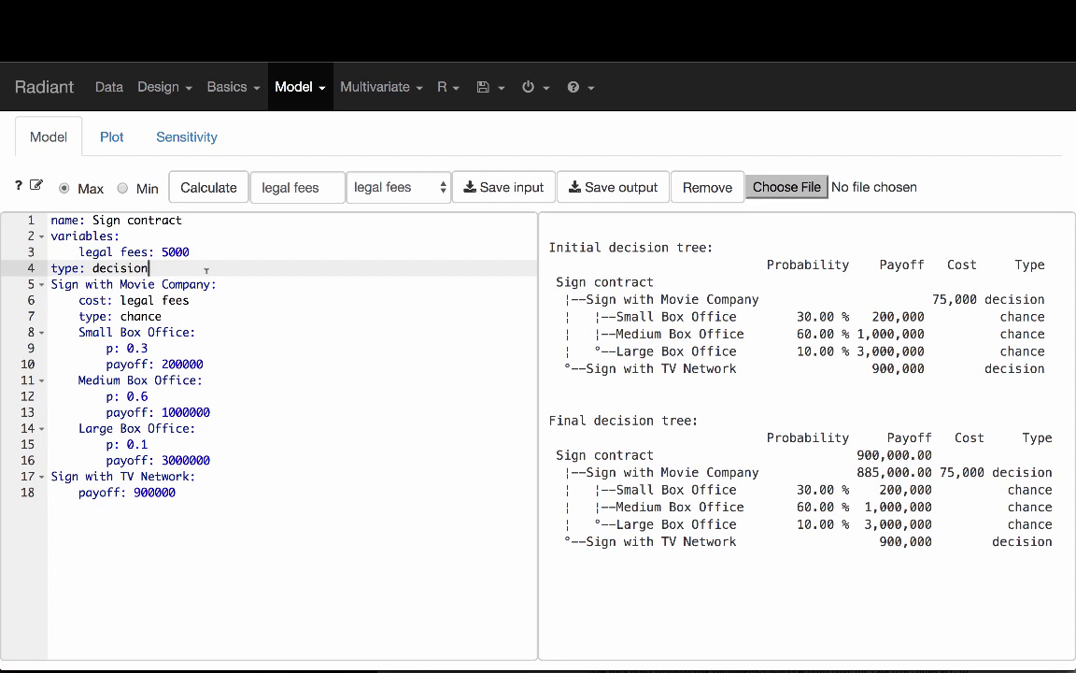
pyautogui.click(351, 181)
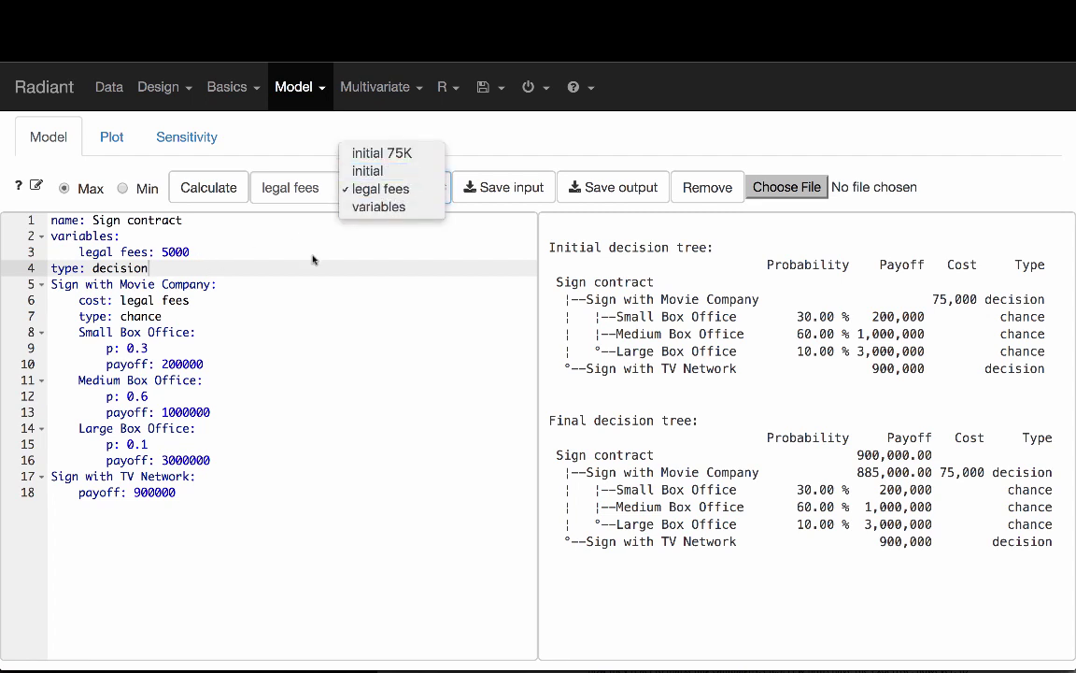
pyautogui.click(262, 235)
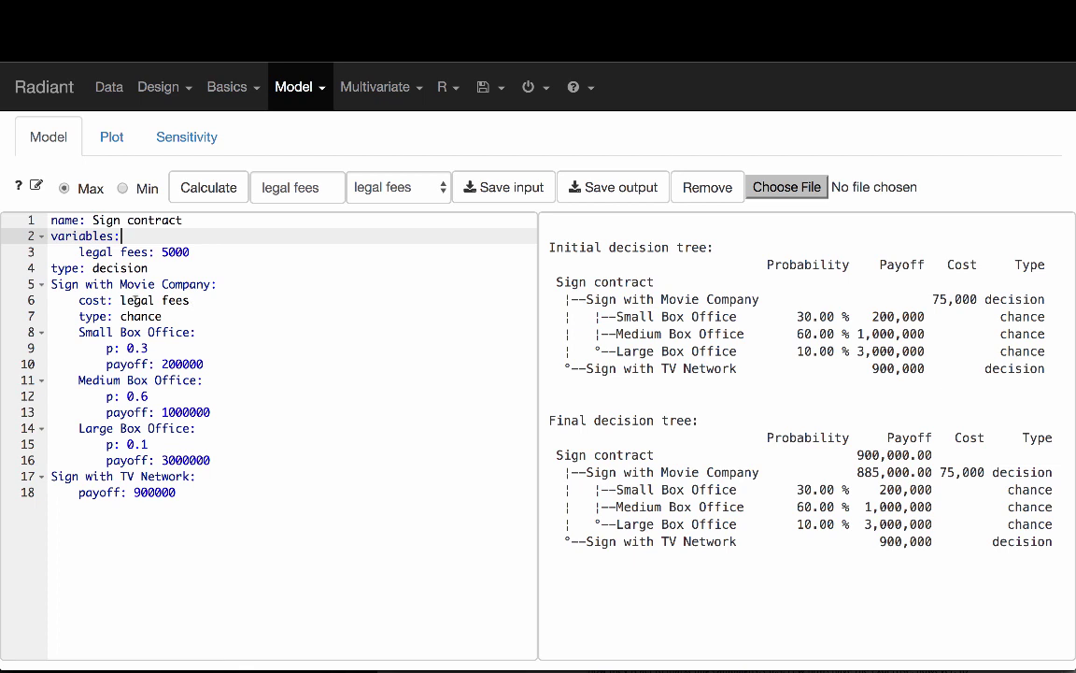
# Step: Examine how the legal fees variable is defined and used as the Movie Company branch's cost, and calculate the tree
pyautogui.moveTo(121, 299); pyautogui.dragTo(190, 300)
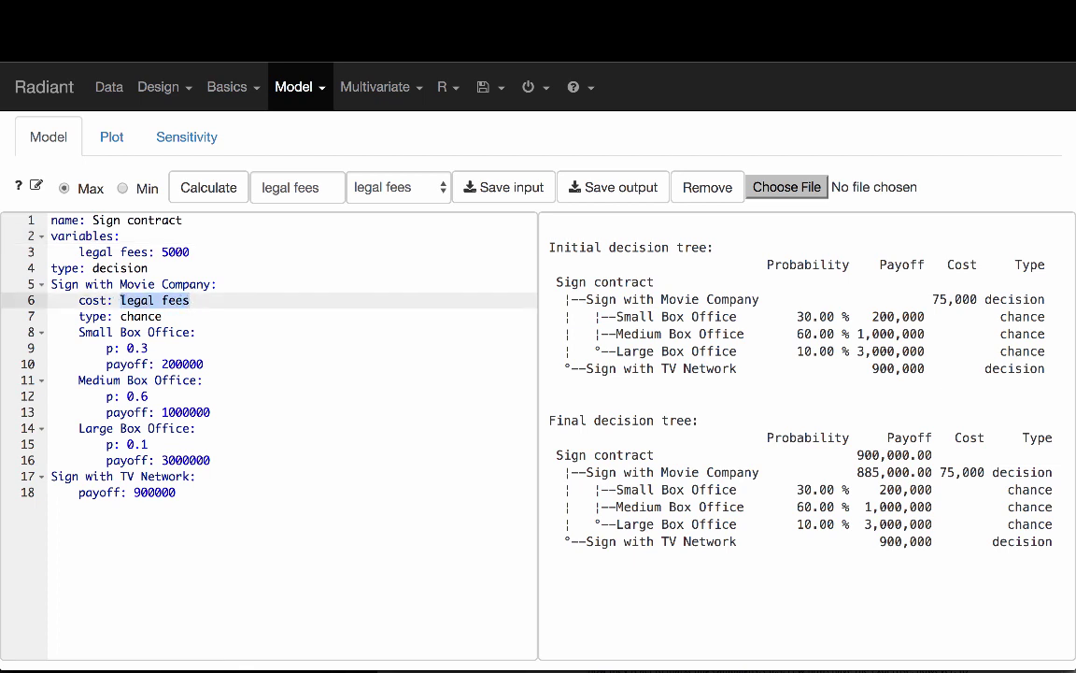
pyautogui.click(53, 236)
pyautogui.moveTo(52, 235); pyautogui.dragTo(120, 235)
pyautogui.click(81, 252)
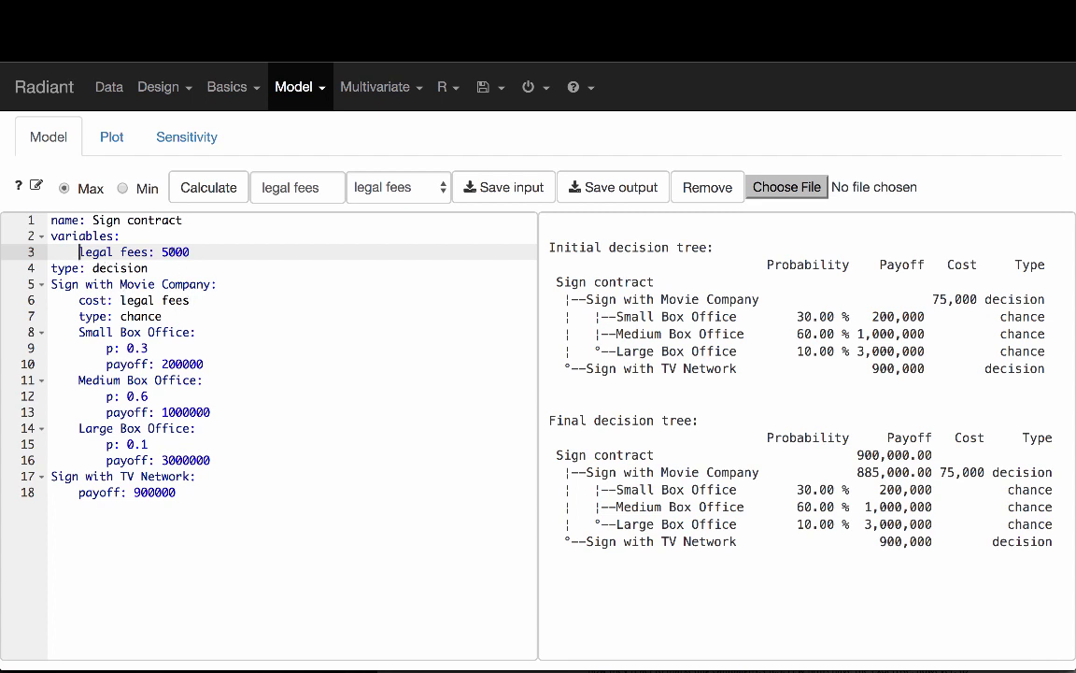
pyautogui.doubleClick(173, 251)
pyautogui.click(208, 188)
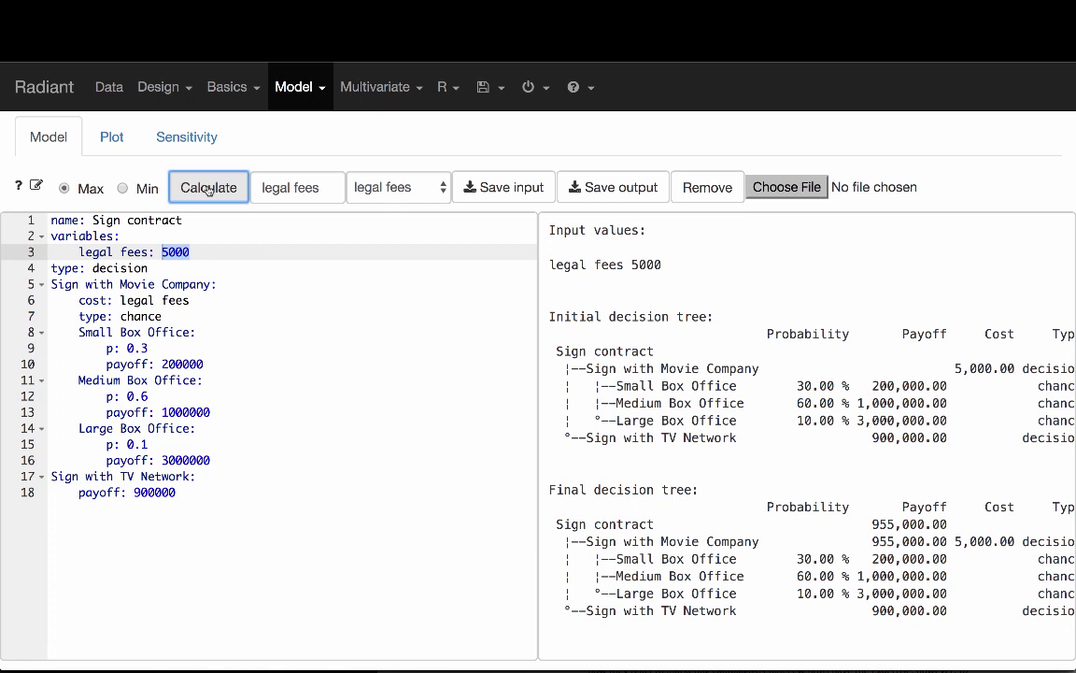
# Step: Set the legal fees variable to 75000 and recalculate the Sign contract decision tree
pyautogui.click(154, 235)
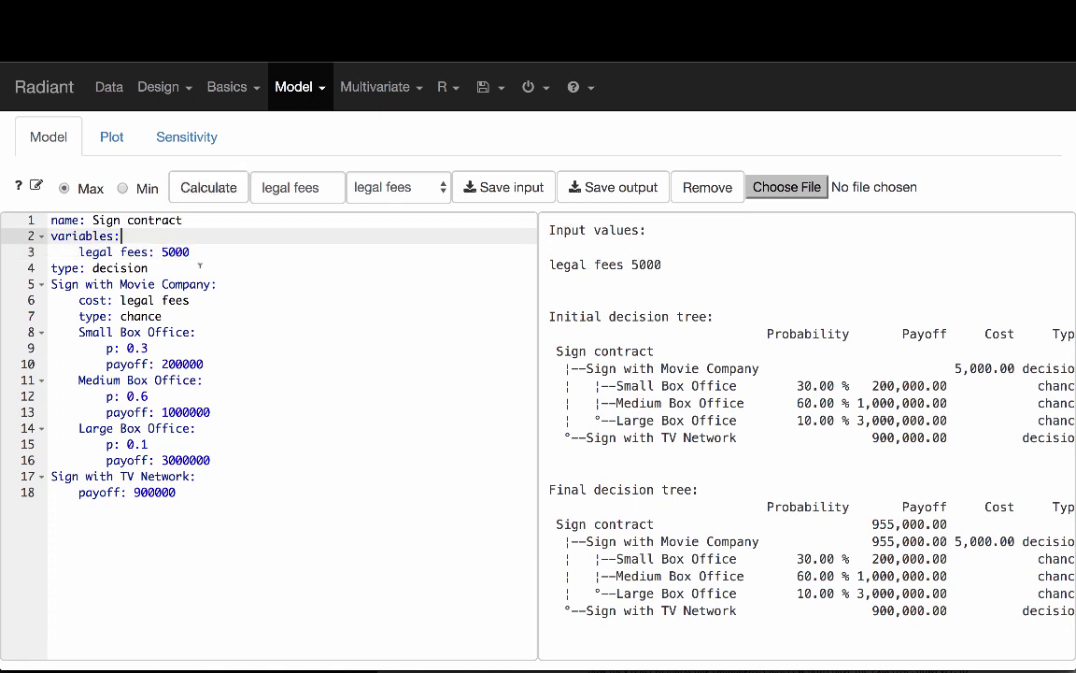
pyautogui.click(163, 252)
pyautogui.write('7')
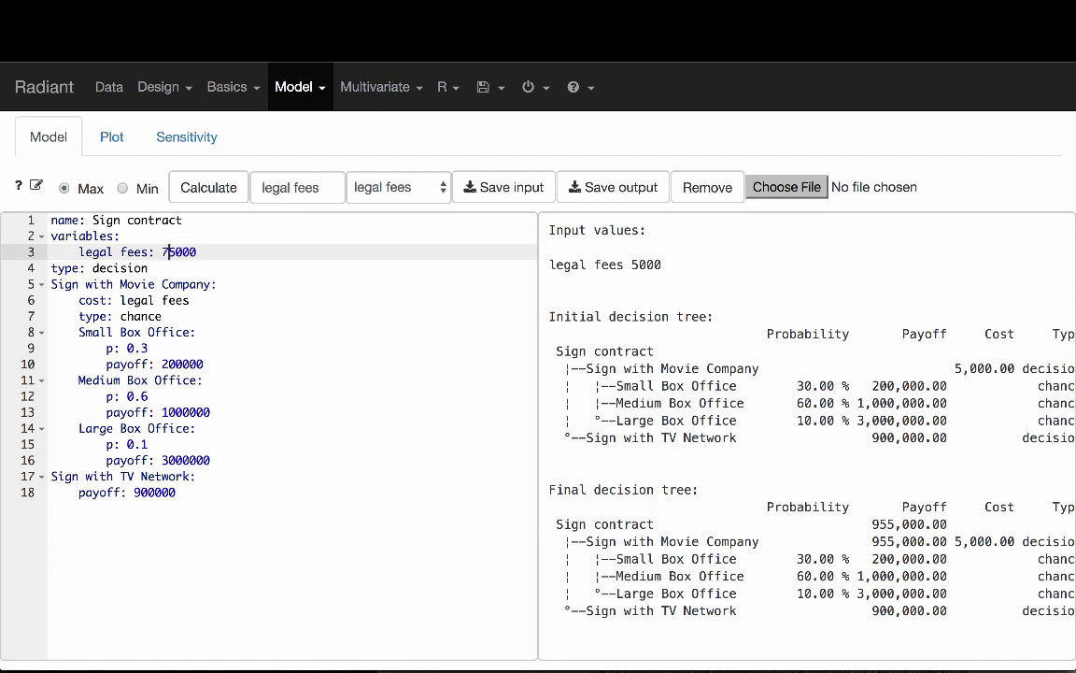
pyautogui.click(193, 179)
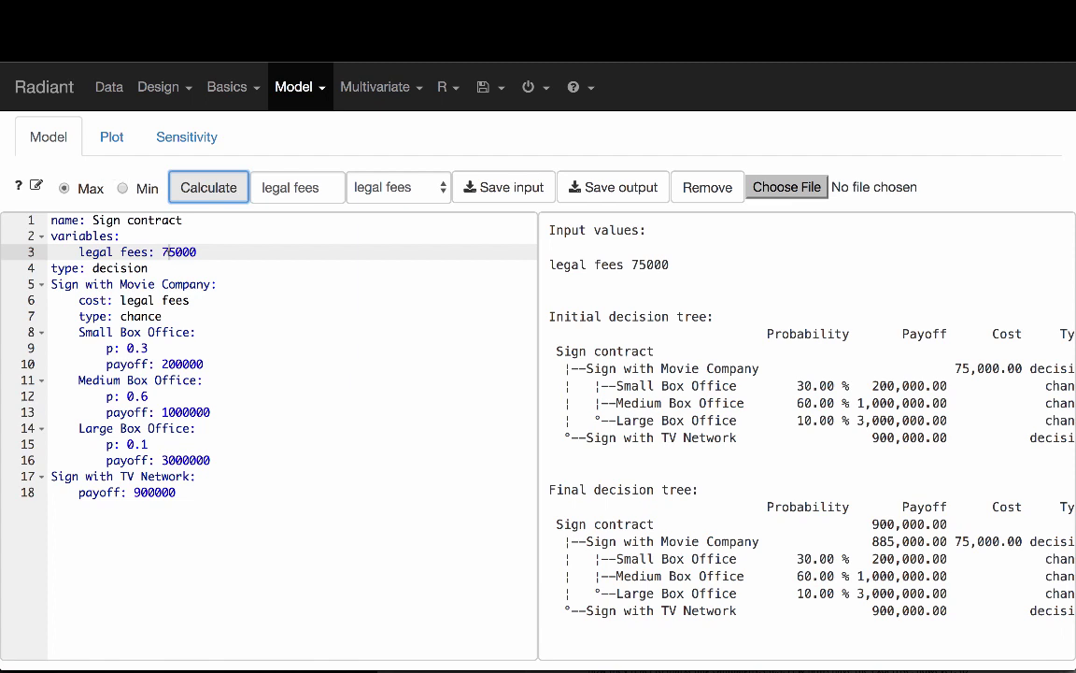
pyautogui.click(165, 251)
pyautogui.moveTo(51, 235); pyautogui.dragTo(207, 250)
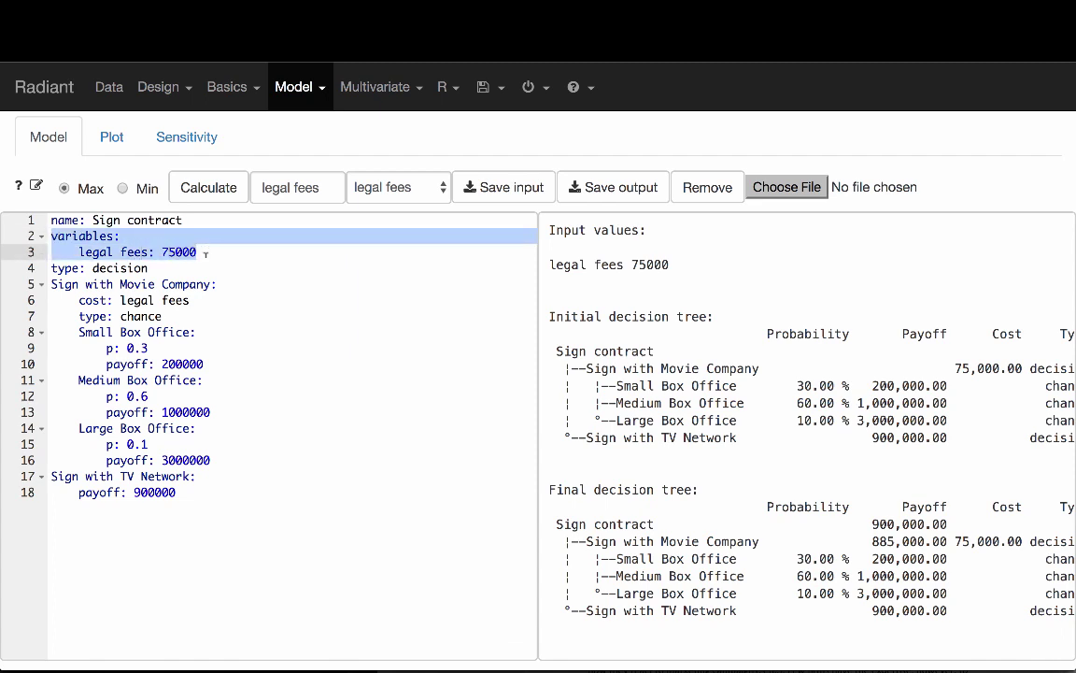
# Step: Evaluate the sensitivity of both signing decisions to legal fees, with minimum 0, maximum 100000 and step 10000
pyautogui.click(184, 139)
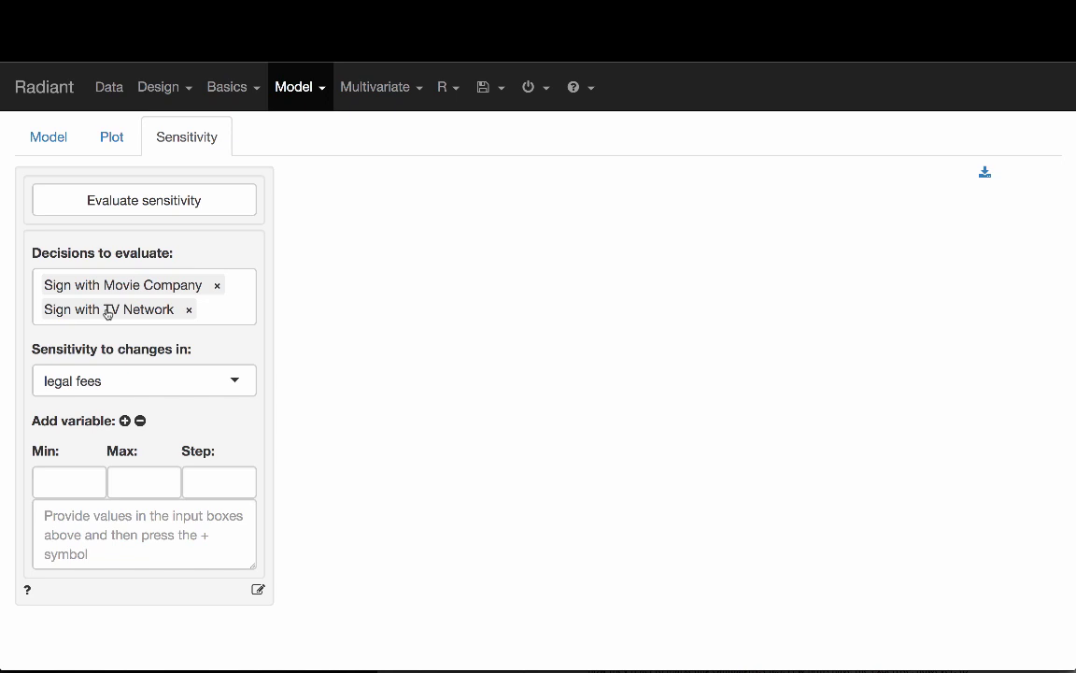
pyautogui.click(122, 381)
pyautogui.click(122, 381)
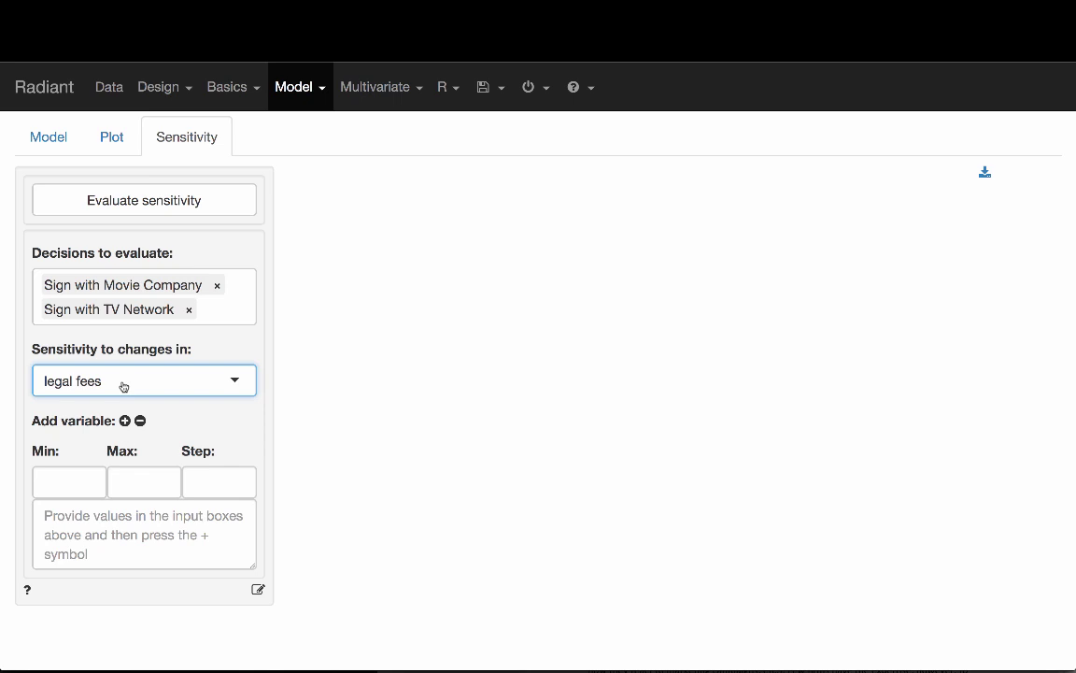
pyautogui.click(56, 479)
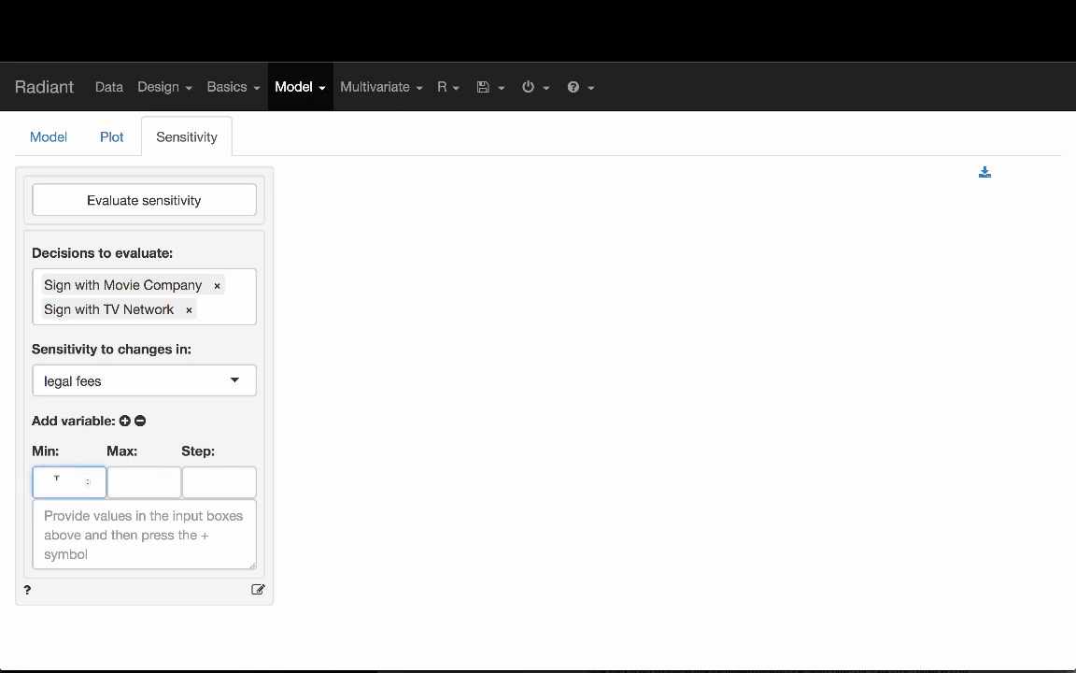
pyautogui.write('0')
pyautogui.click(125, 482)
pyautogui.write('1')
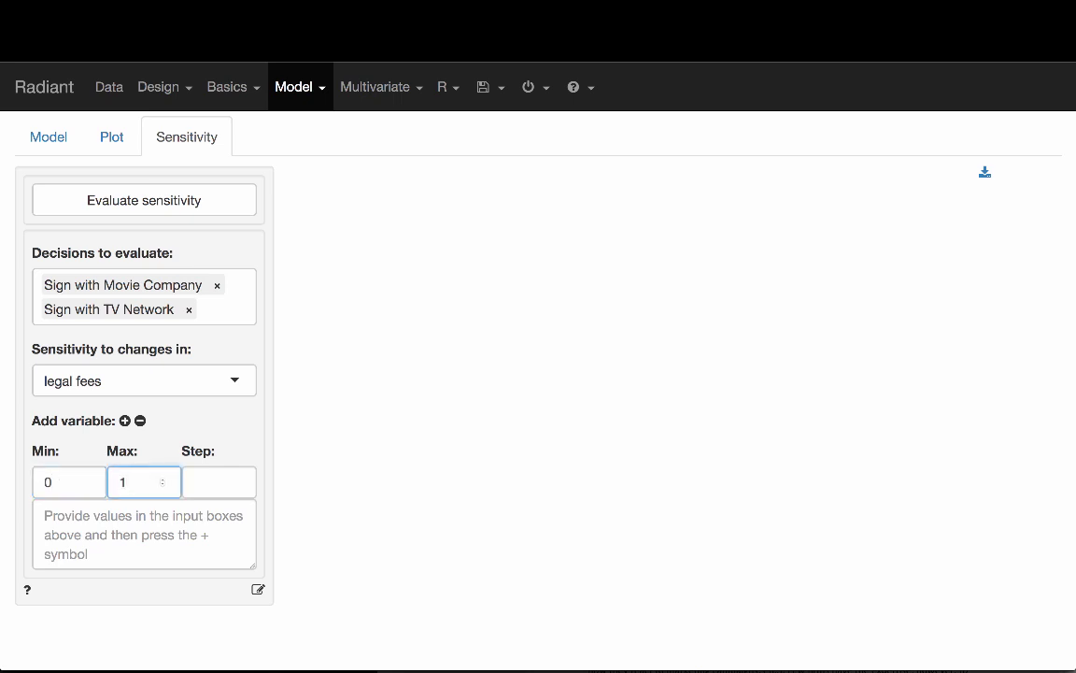
pyautogui.write('00000')
pyautogui.press('BackSpace')
pyautogui.click(216, 482)
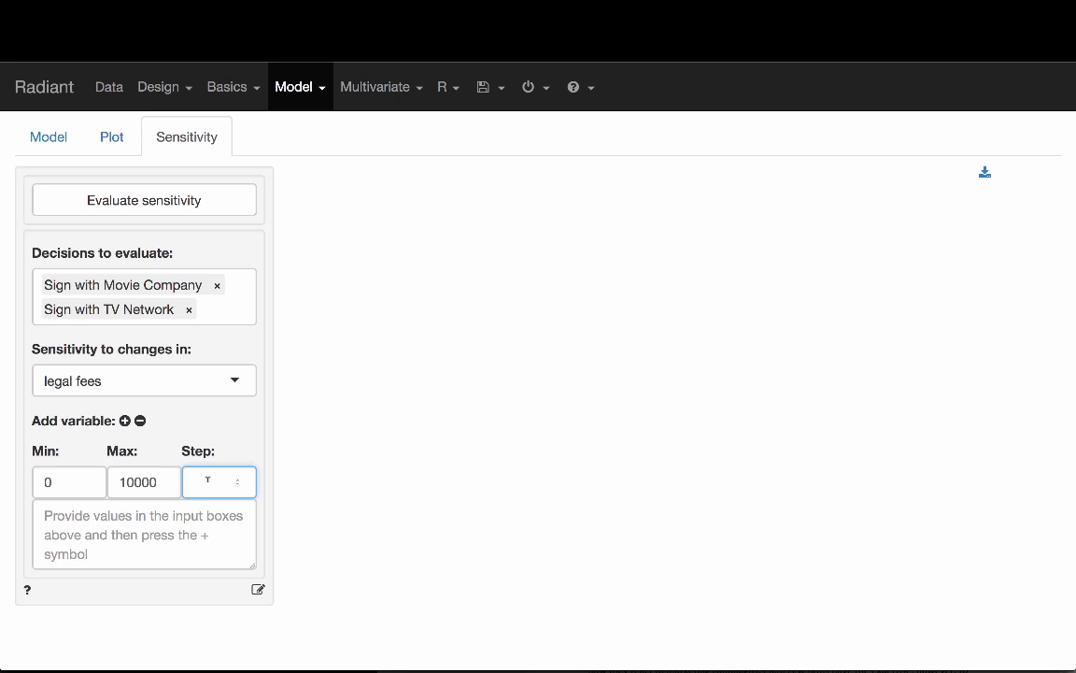
pyautogui.write('10000')
pyautogui.click(124, 421)
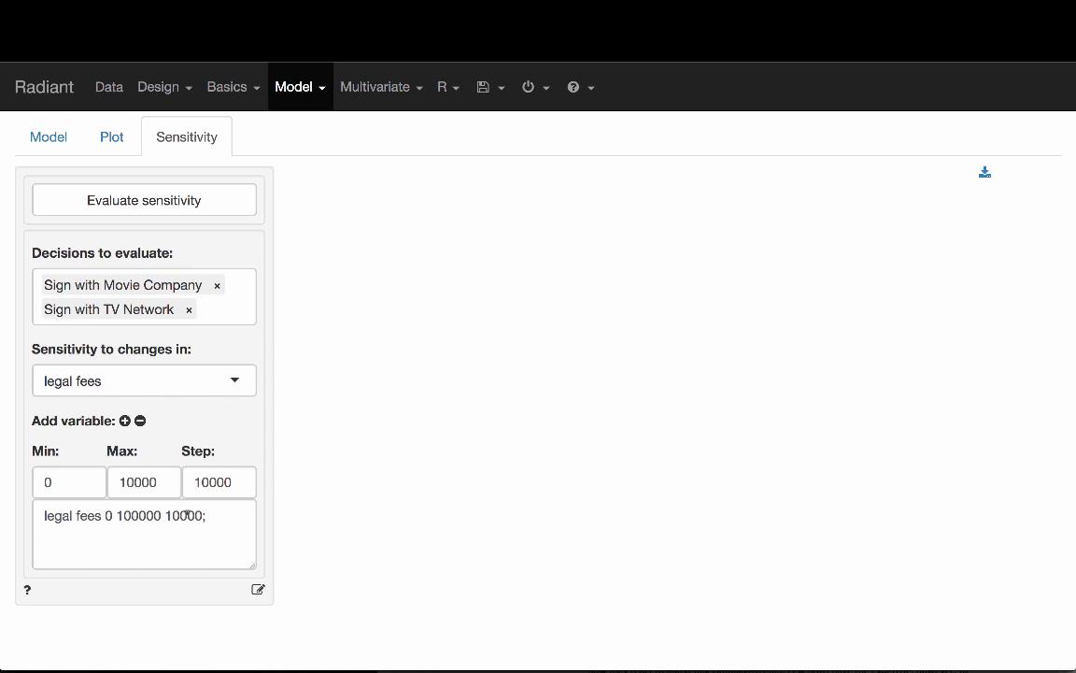
pyautogui.click(133, 202)
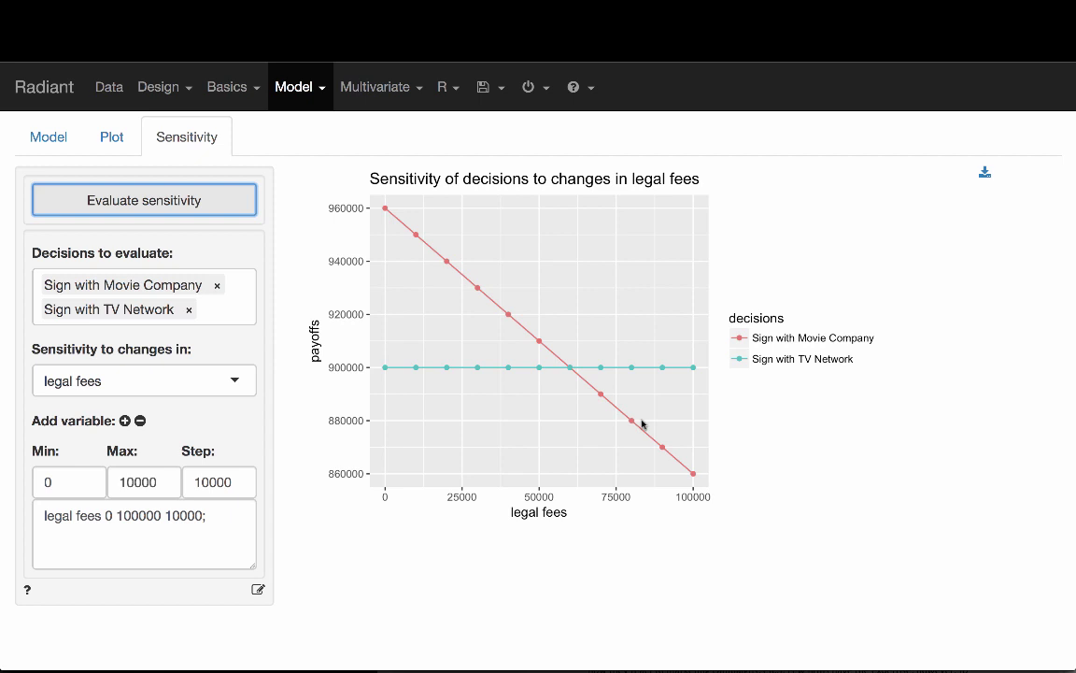
# Step: Add the sensitivity analysis to the R report and insert the heading "## With variable" above its code chunk
pyautogui.click(257, 589)
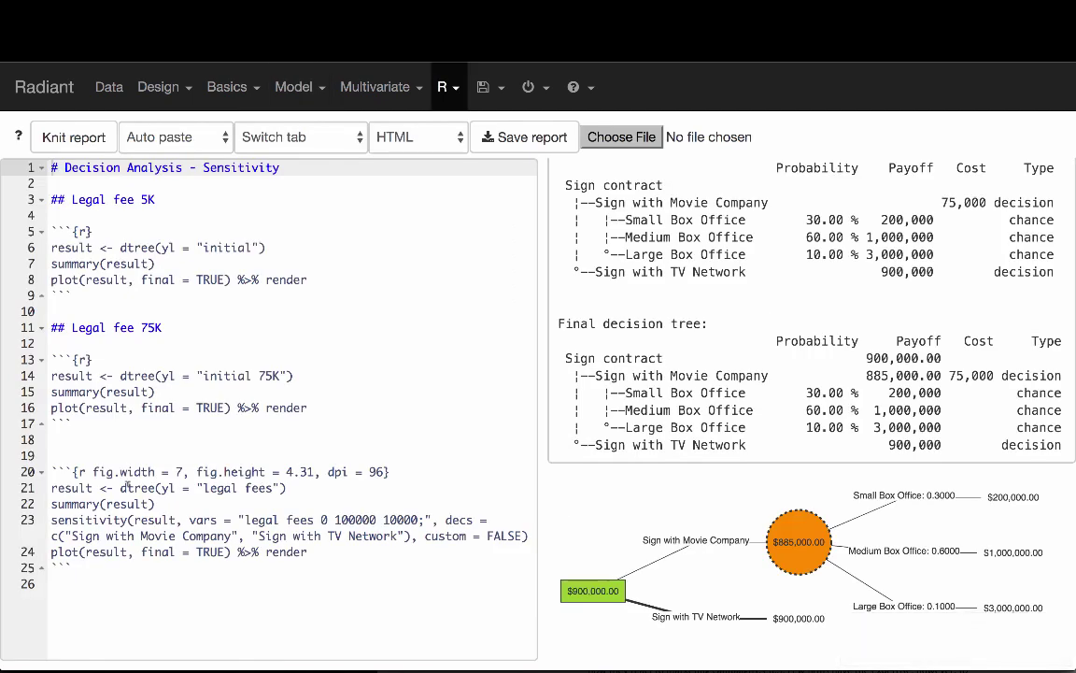
pyautogui.click(83, 455)
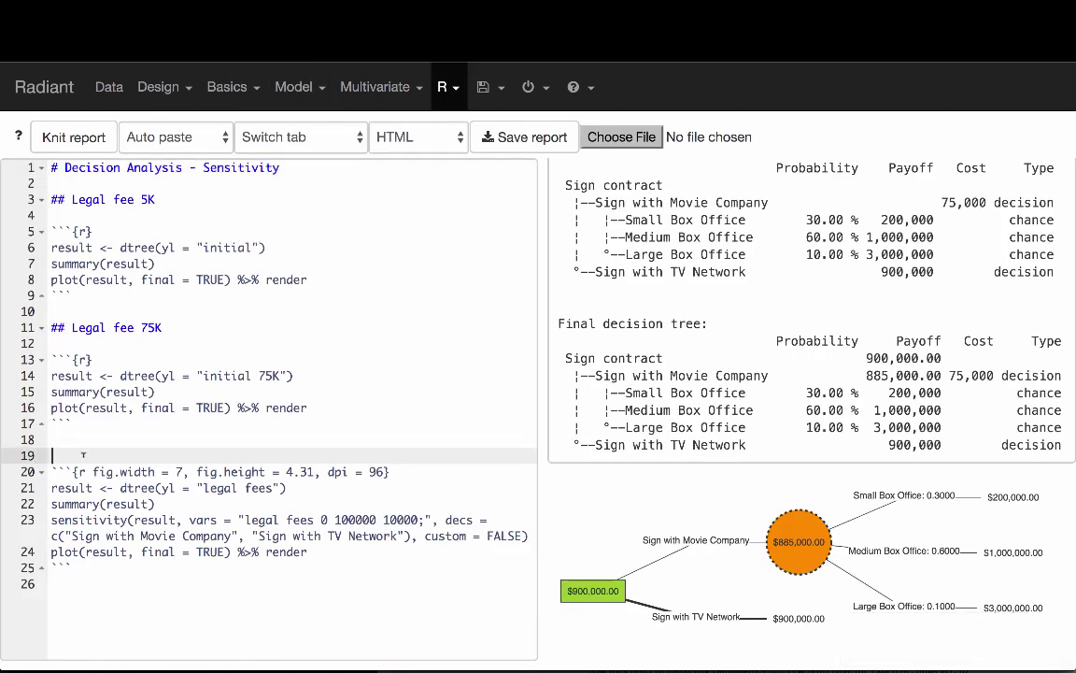
pyautogui.press('Return')
pyautogui.press('Up')
pyautogui.write('## With variable')
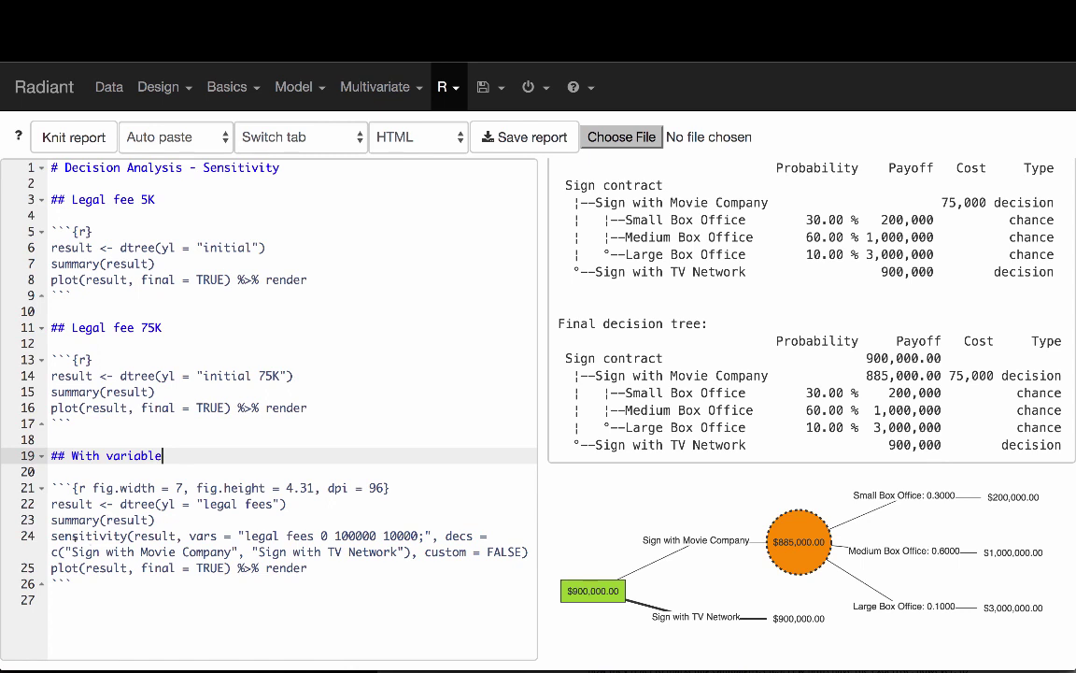
# Step: Knit only the "With variable" section of the report and review its summary, sensitivity plot and tree
pyautogui.moveTo(53, 535); pyautogui.dragTo(329, 564)
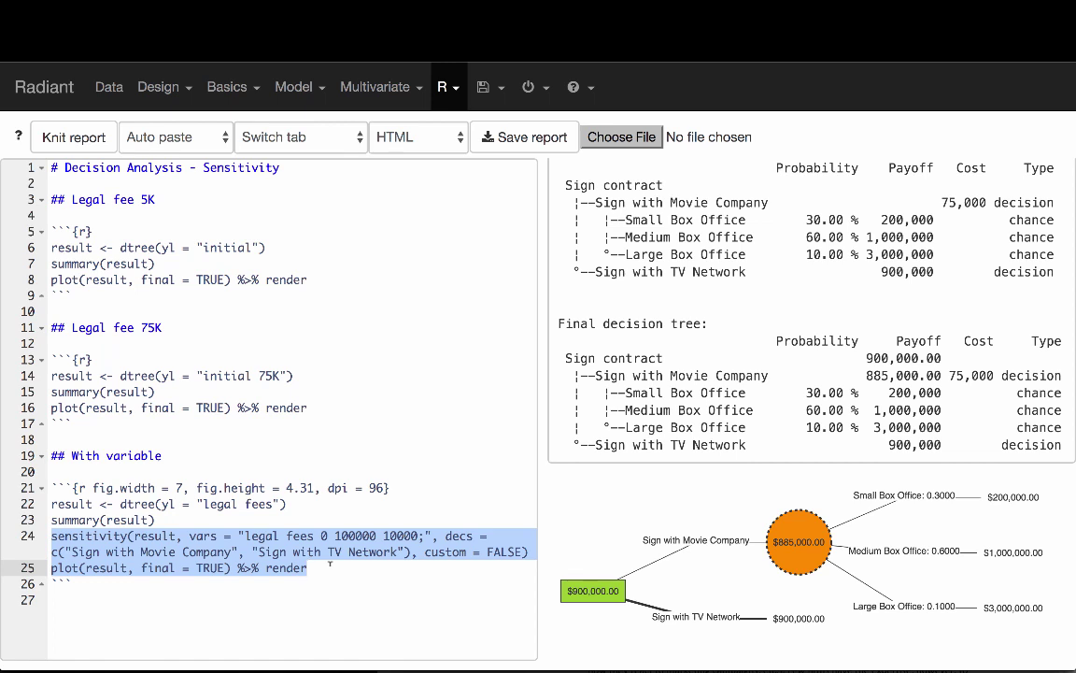
pyautogui.click(75, 137)
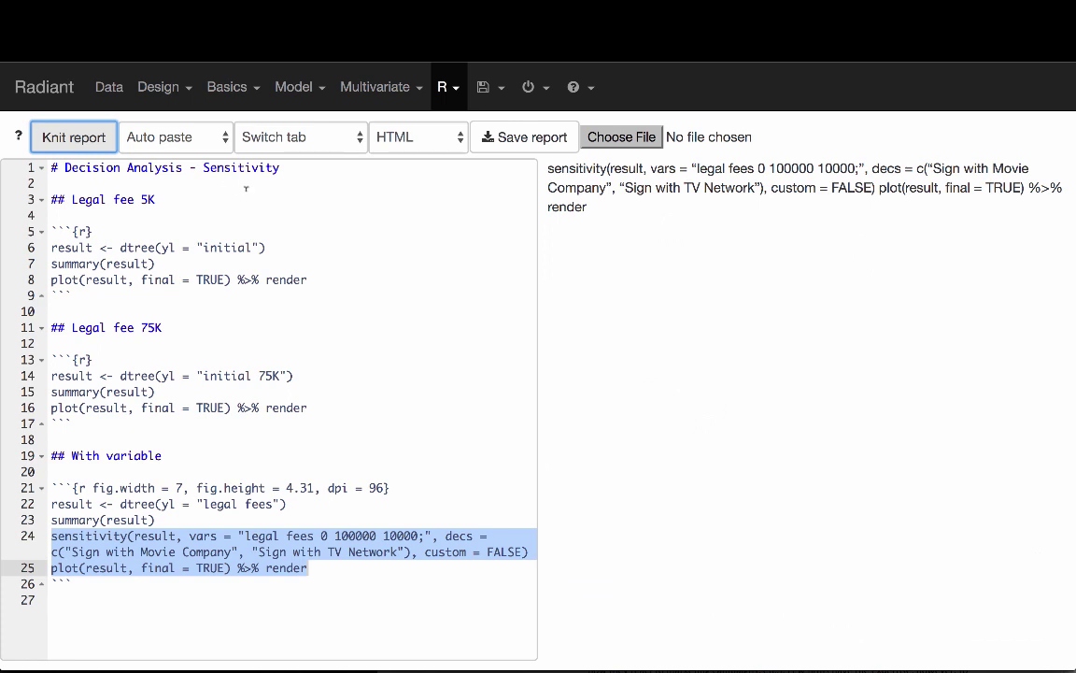
pyautogui.click(56, 343)
pyautogui.moveTo(52, 455); pyautogui.dragTo(72, 584)
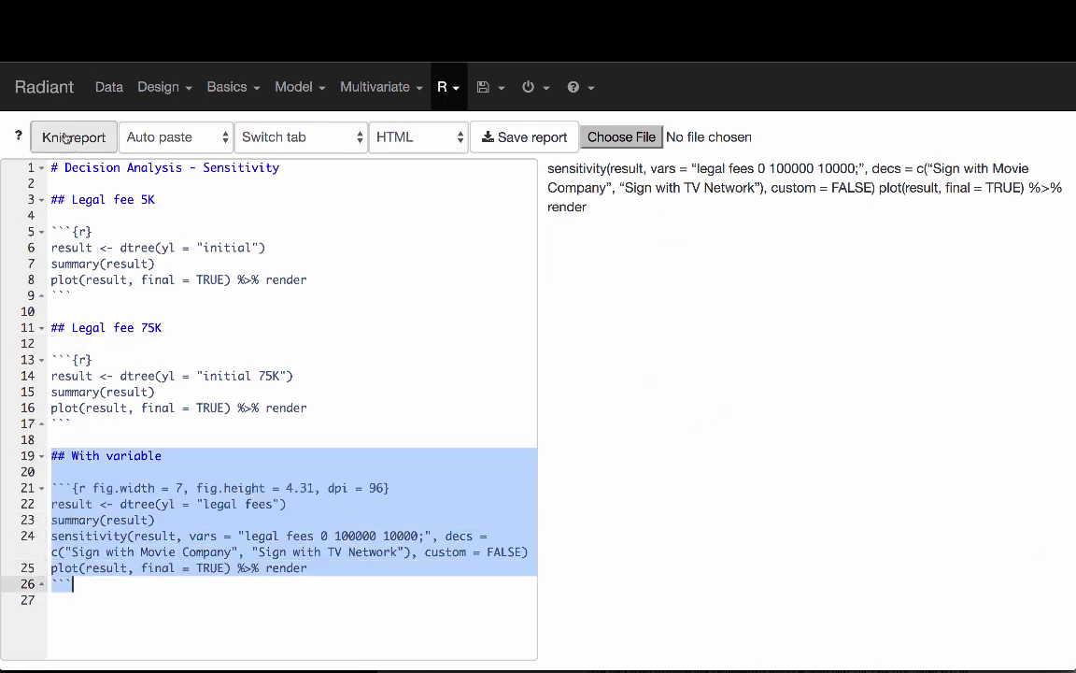
pyautogui.click(67, 138)
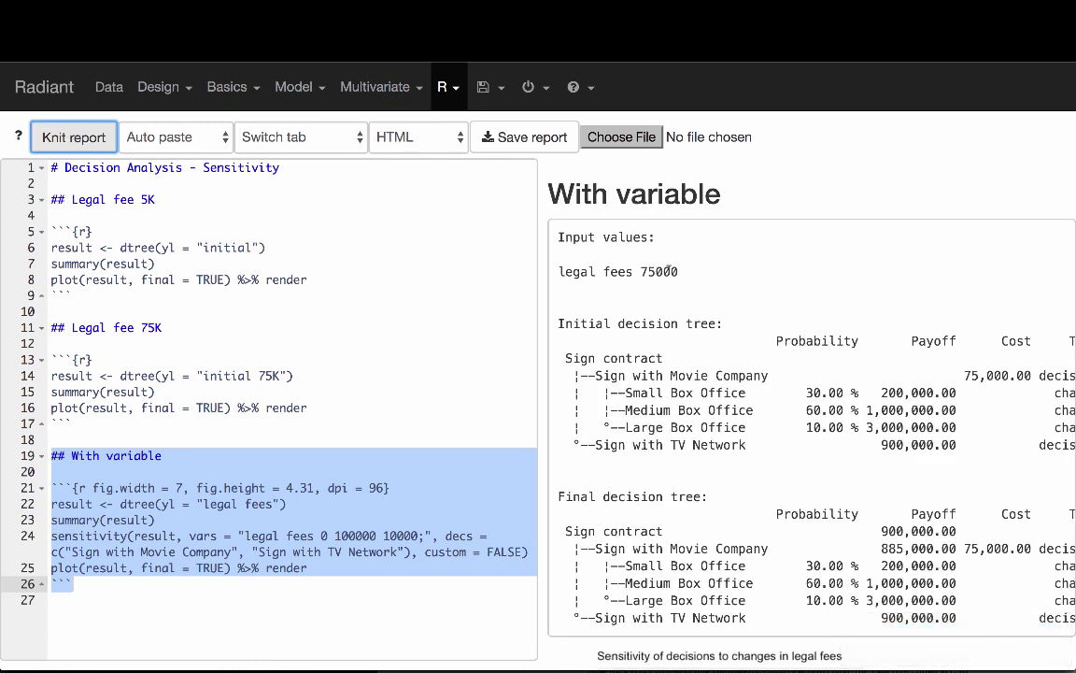
pyautogui.scroll(-10, 669, 270)
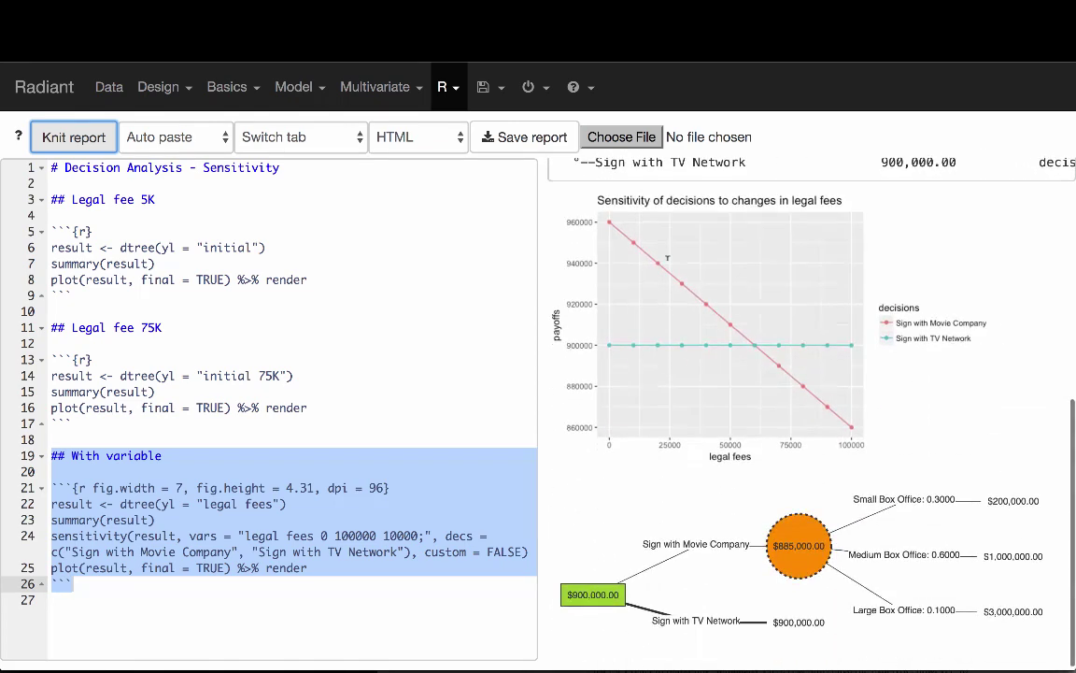
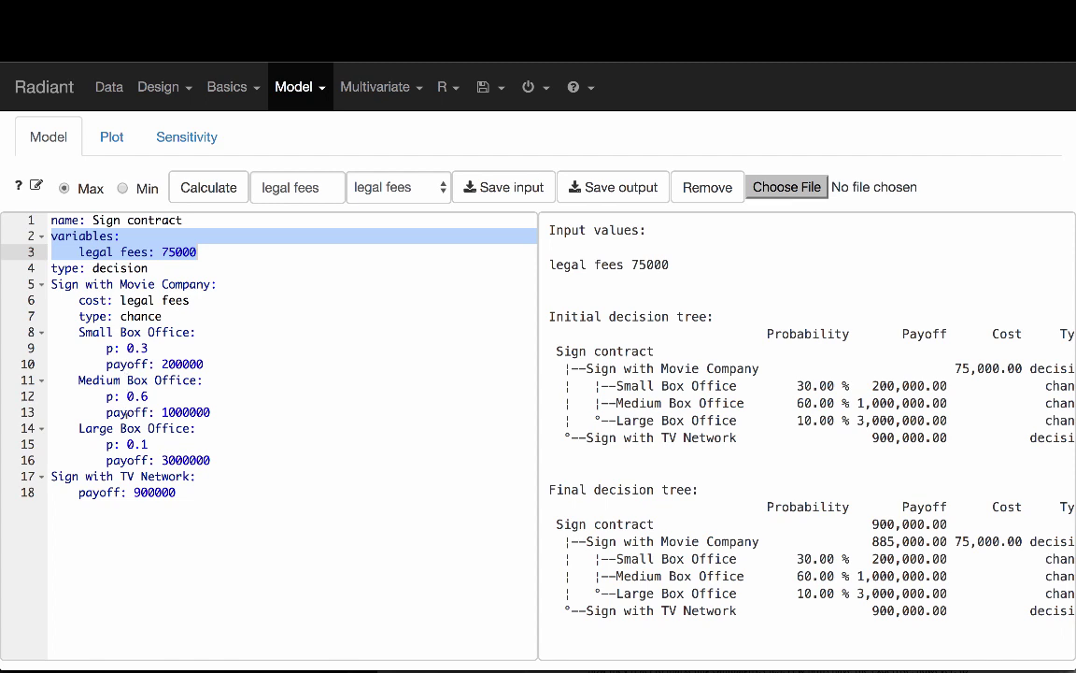
# Step: Return to Decision analysis and load the stored "variables" decision tree
pyautogui.click(390, 188)
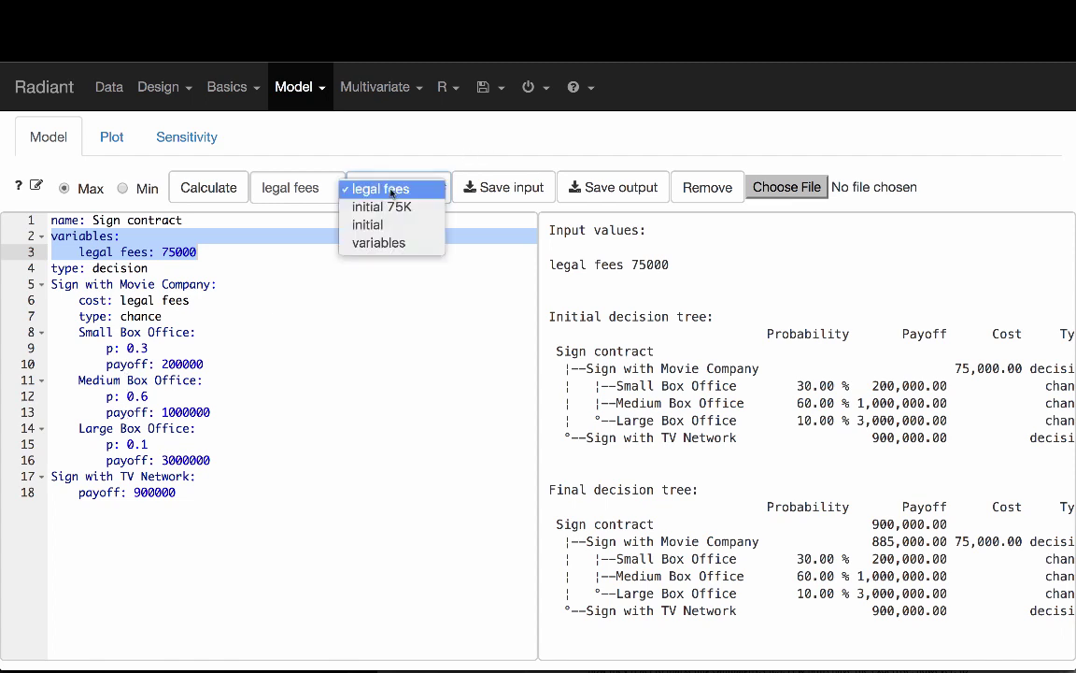
pyautogui.click(379, 243)
pyautogui.moveTo(50, 235); pyautogui.dragTo(323, 300)
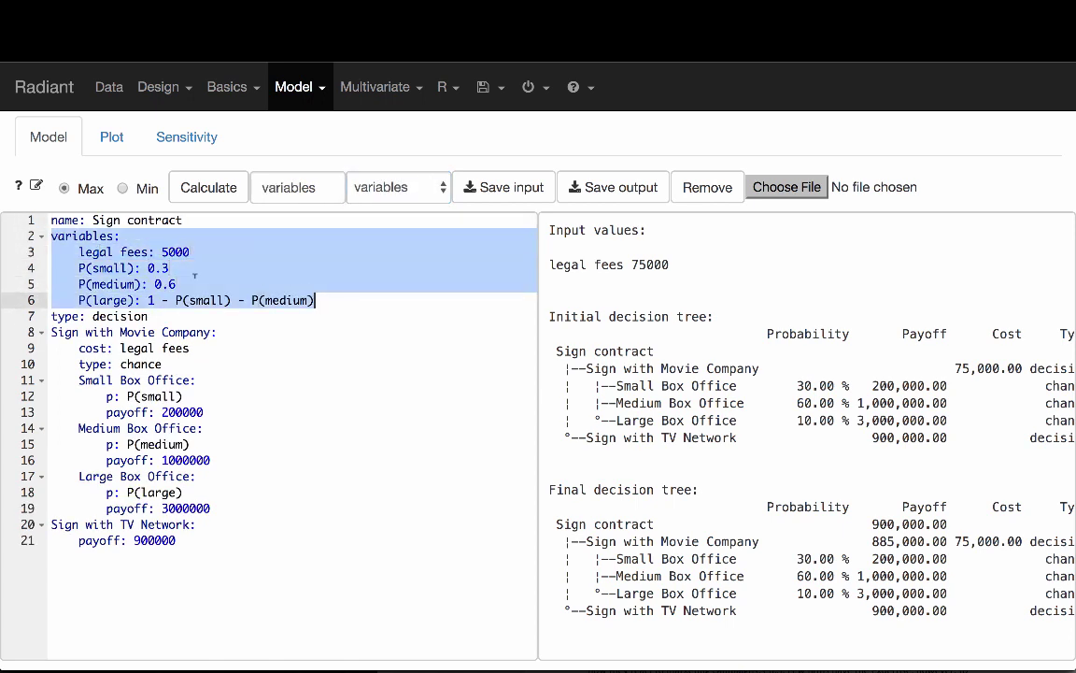
pyautogui.click(195, 276)
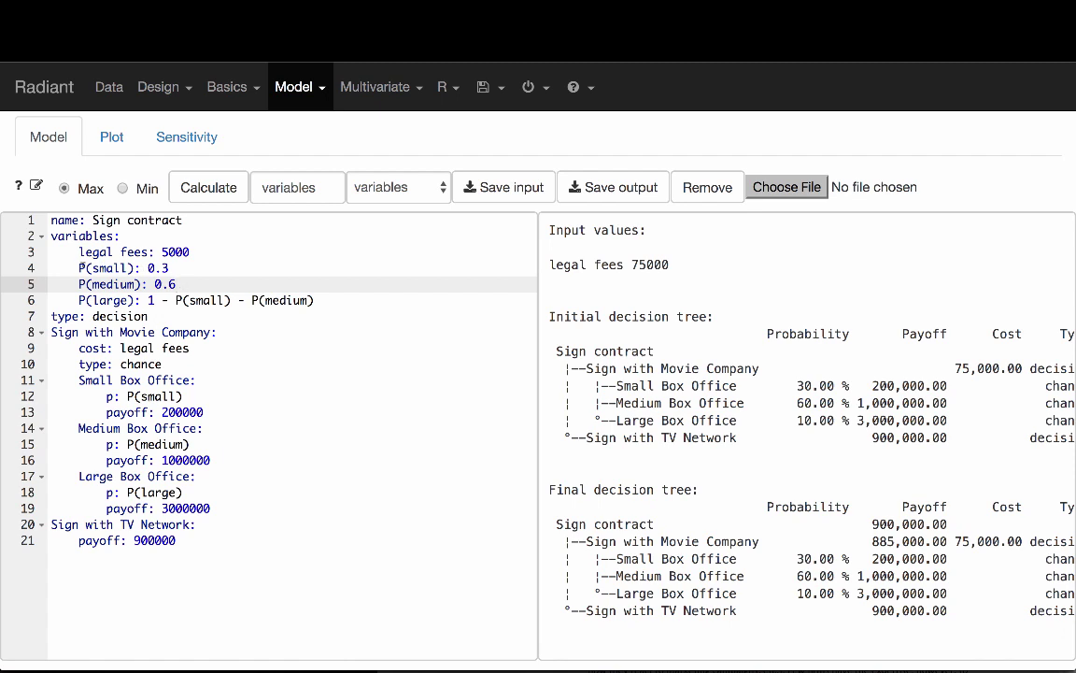
# Step: Examine how P(small), P(medium) and P(large) are defined and used as probabilities in the box office branches
pyautogui.moveTo(80, 268); pyautogui.dragTo(137, 268)
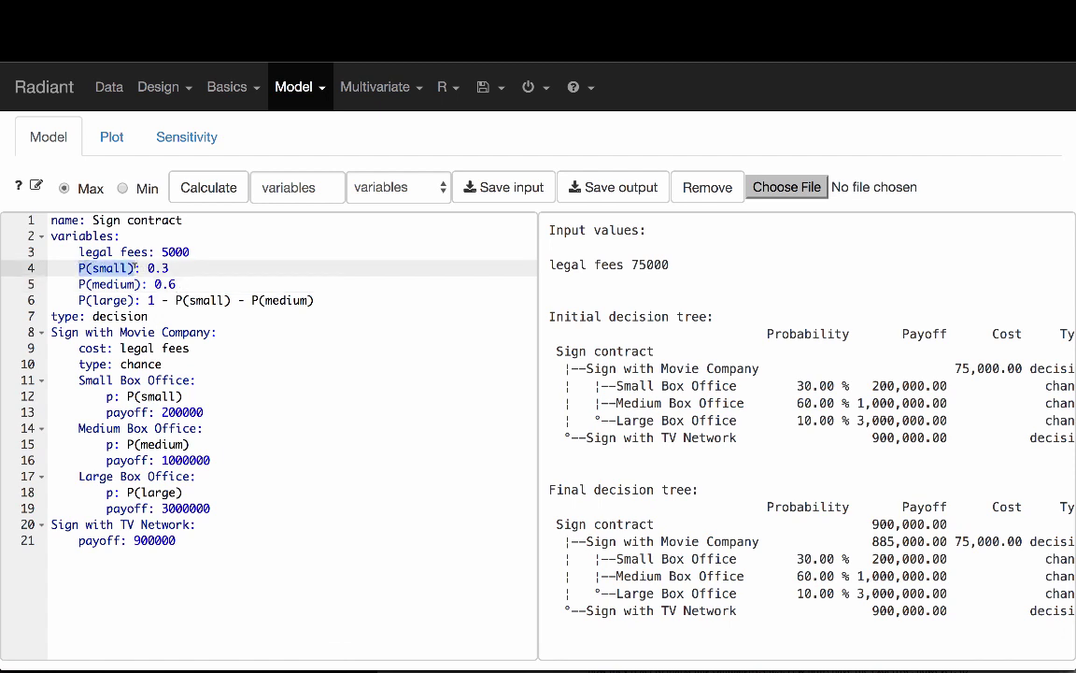
pyautogui.click(144, 268)
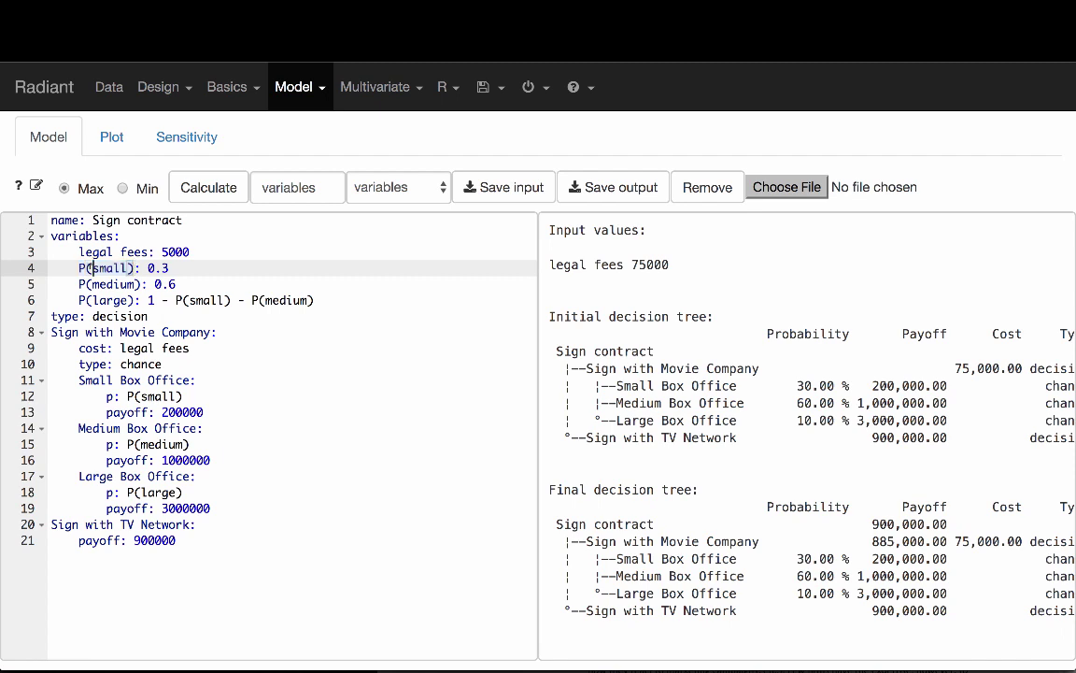
pyautogui.moveTo(79, 284); pyautogui.dragTo(142, 284)
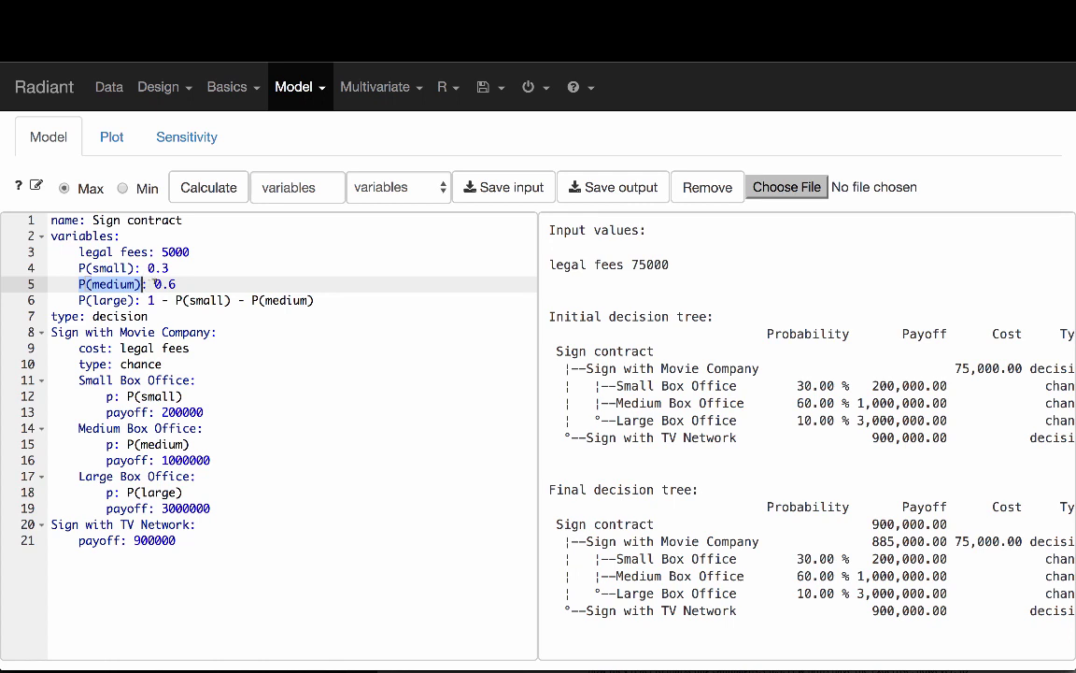
pyautogui.click(78, 300)
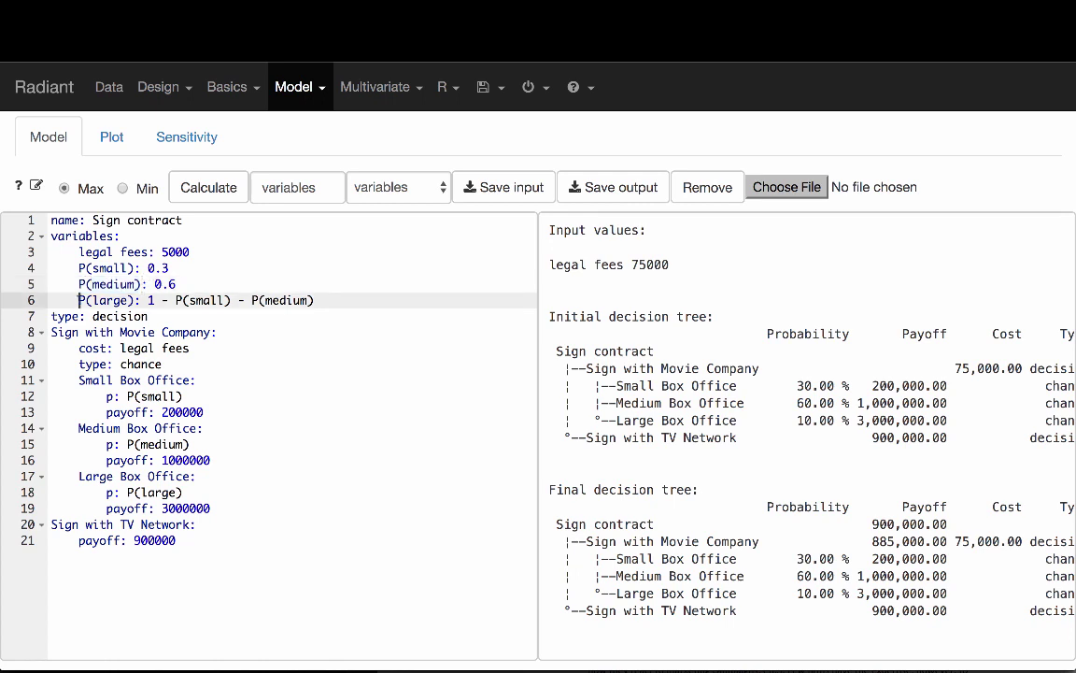
pyautogui.moveTo(78, 299); pyautogui.dragTo(137, 299)
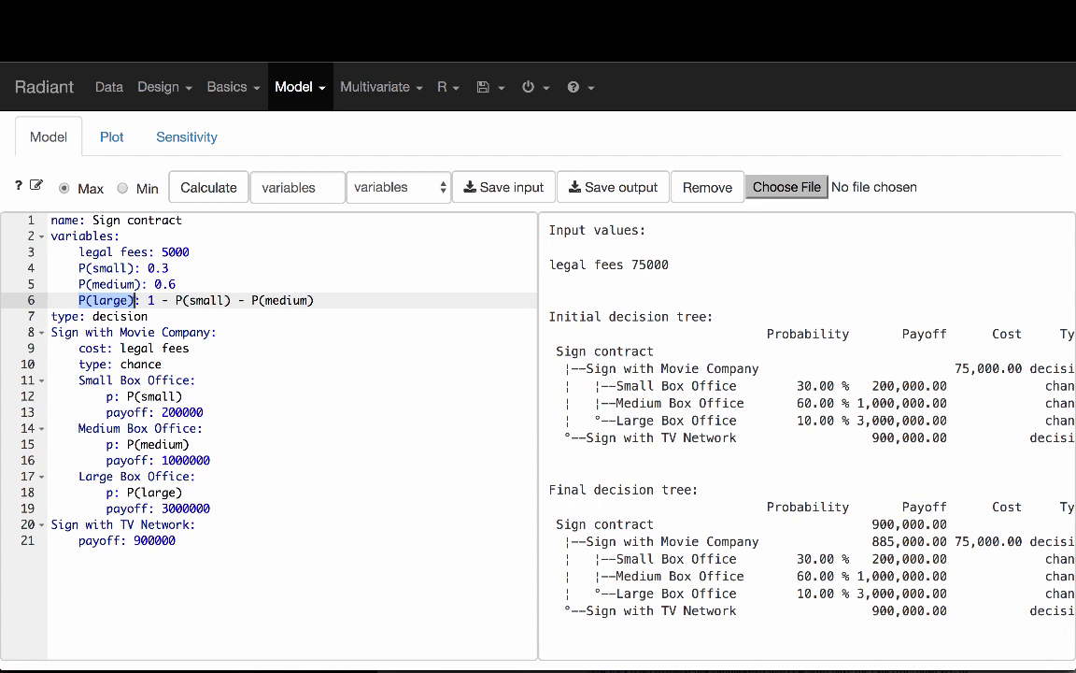
pyautogui.click(168, 316)
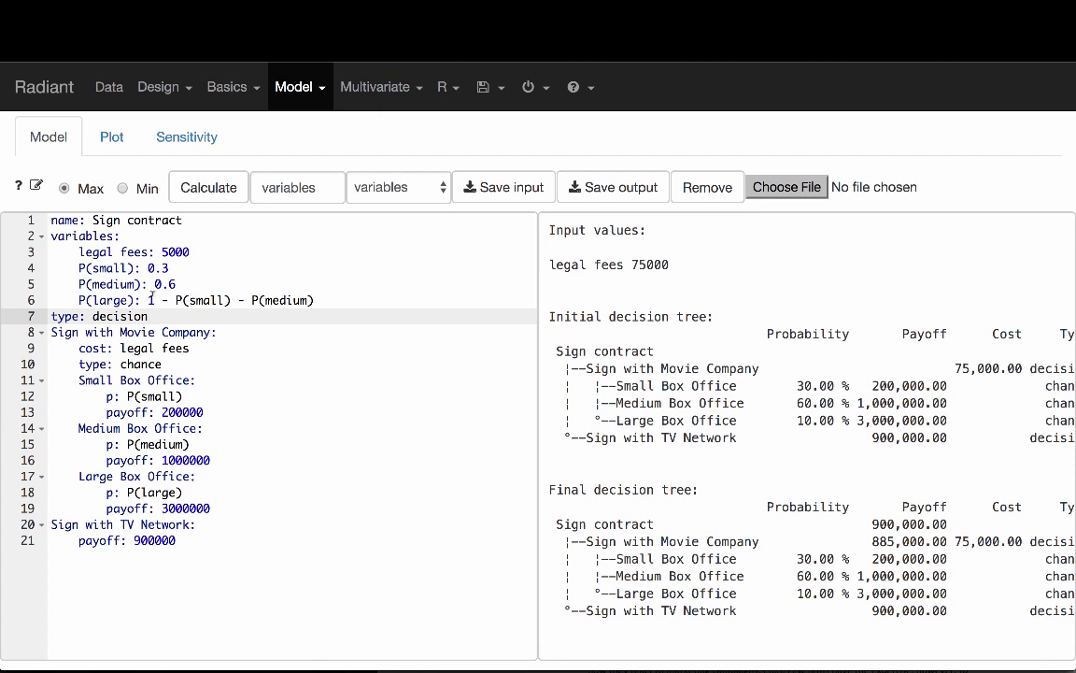
pyautogui.moveTo(78, 268); pyautogui.dragTo(136, 268)
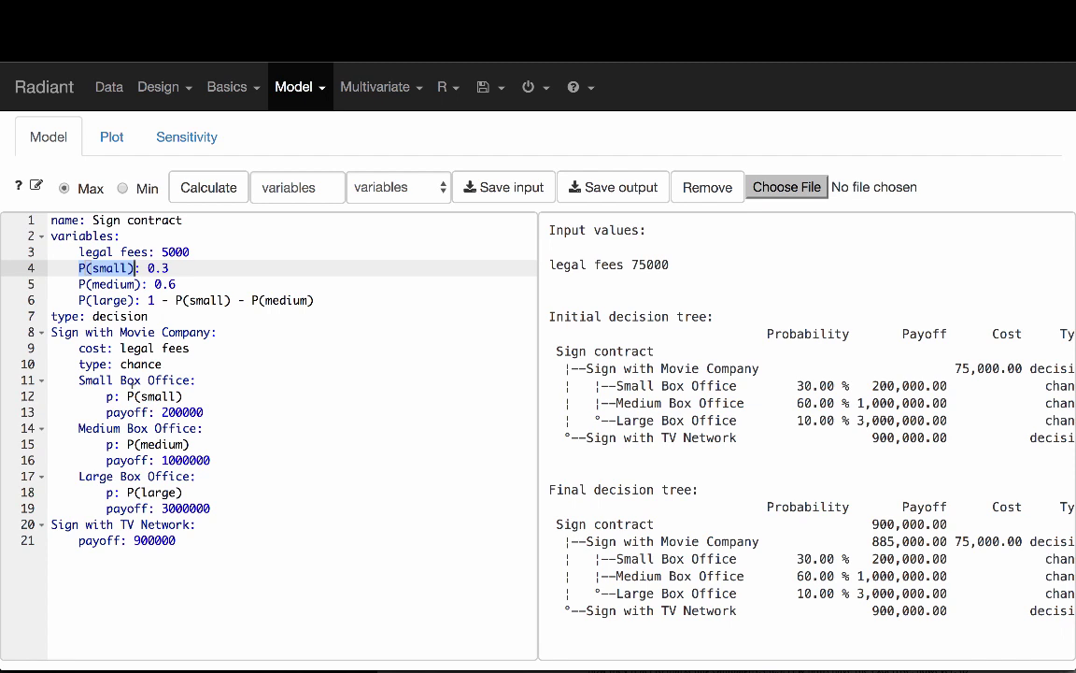
pyautogui.moveTo(127, 396); pyautogui.dragTo(184, 396)
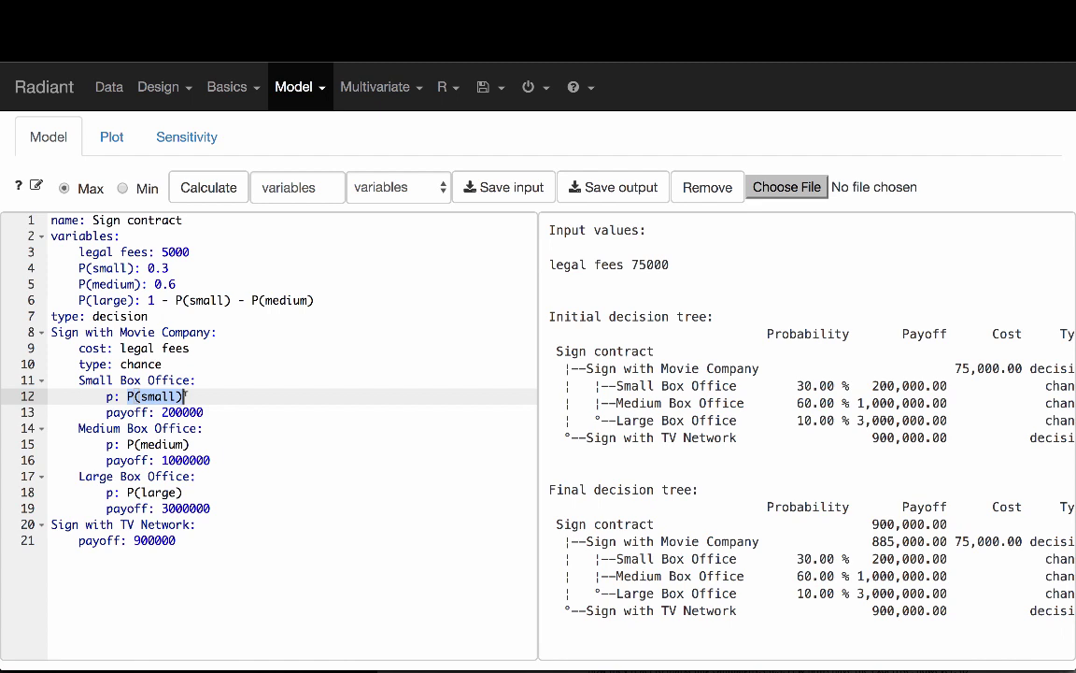
pyautogui.moveTo(79, 268); pyautogui.dragTo(169, 268)
pyautogui.moveTo(127, 445); pyautogui.dragTo(198, 443)
pyautogui.moveTo(80, 284); pyautogui.dragTo(142, 284)
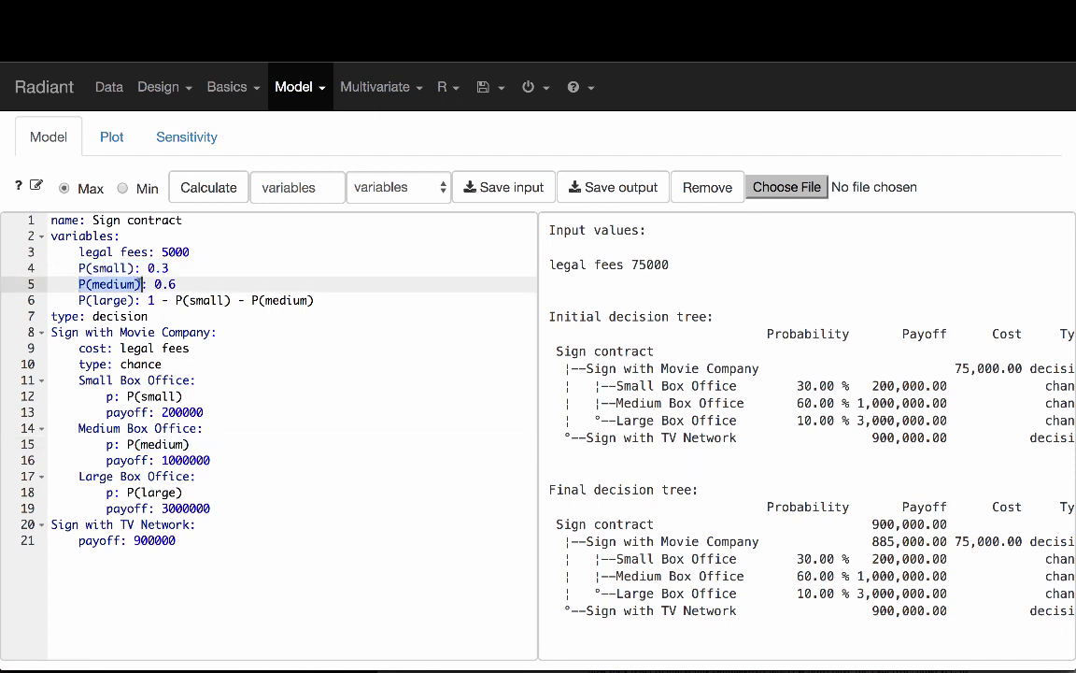
# Step: Calculate the "variables" decision tree and review its input values and initial and final trees
pyautogui.click(165, 319)
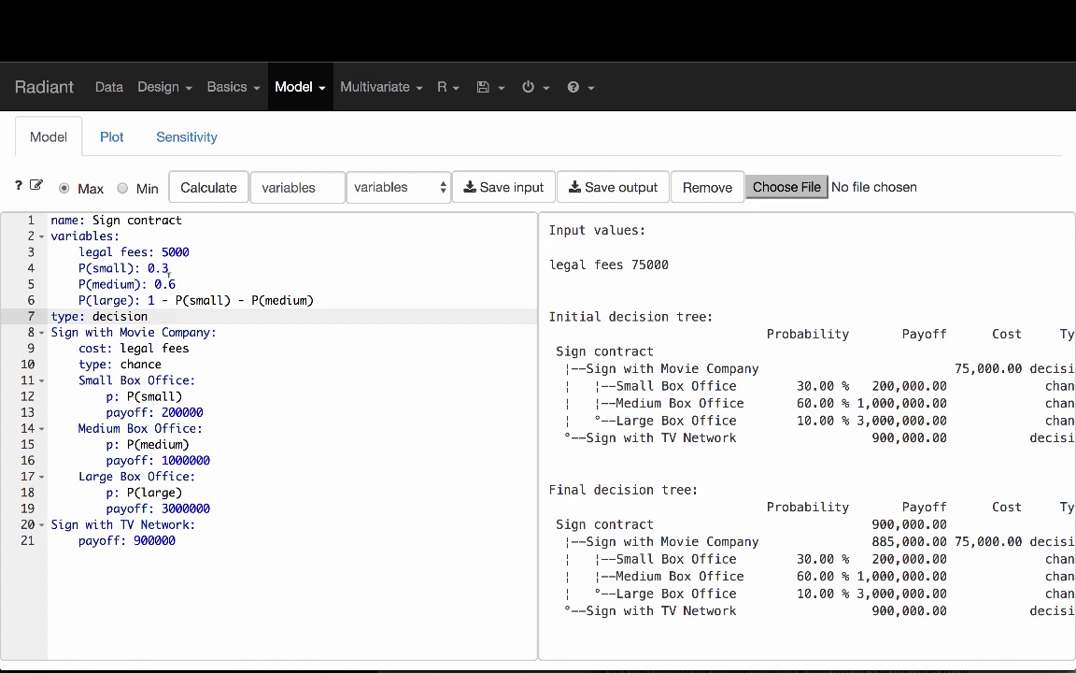
pyautogui.click(210, 186)
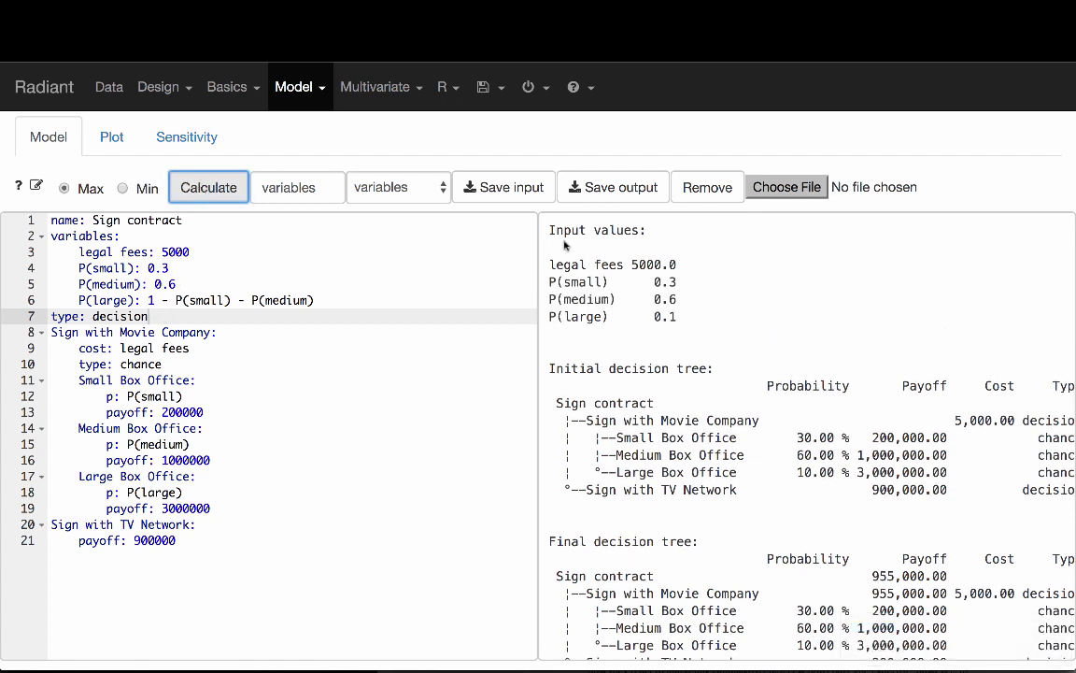
pyautogui.scroll(-1, 715, 417)
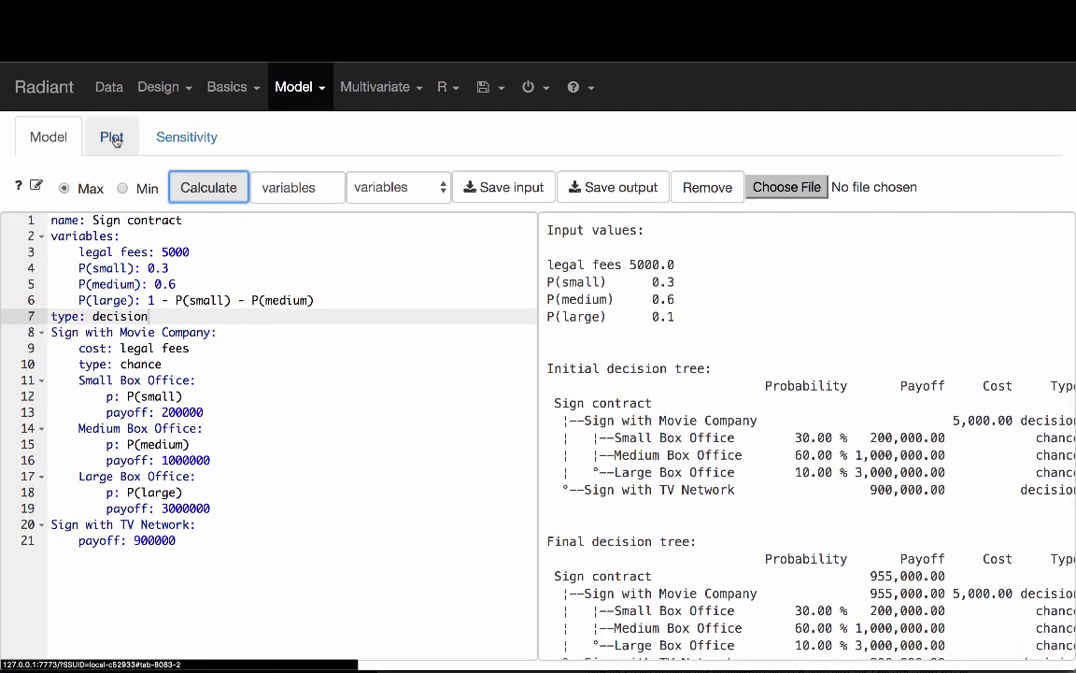
# Step: View the plot of the calculated final decision tree and return to the model definition
pyautogui.click(113, 136)
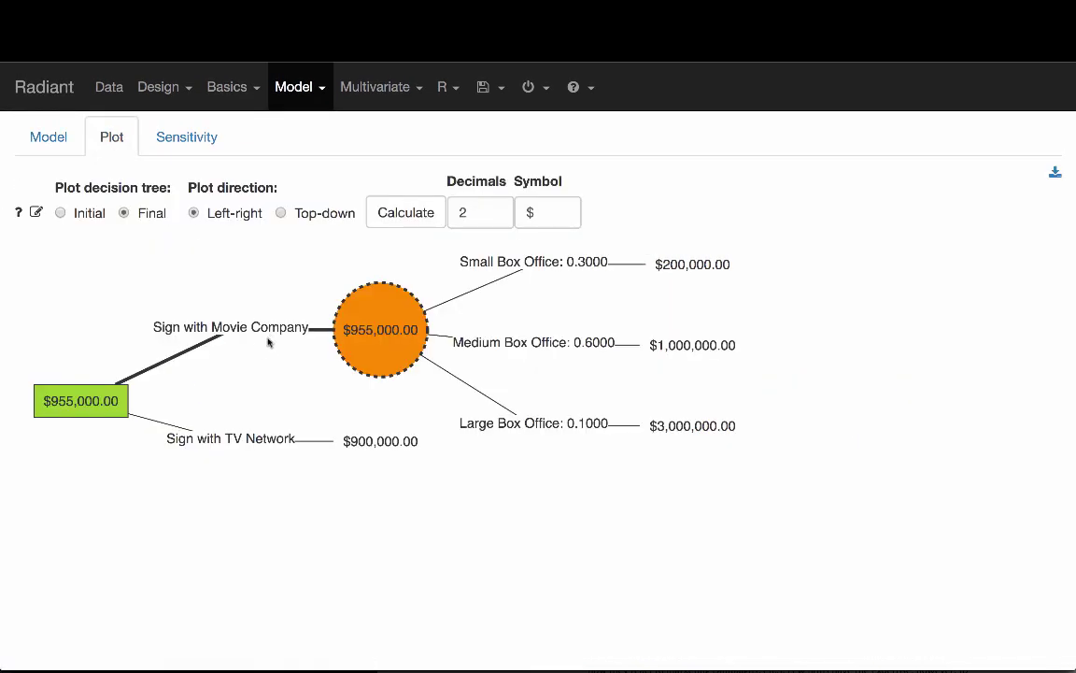
pyautogui.click(51, 131)
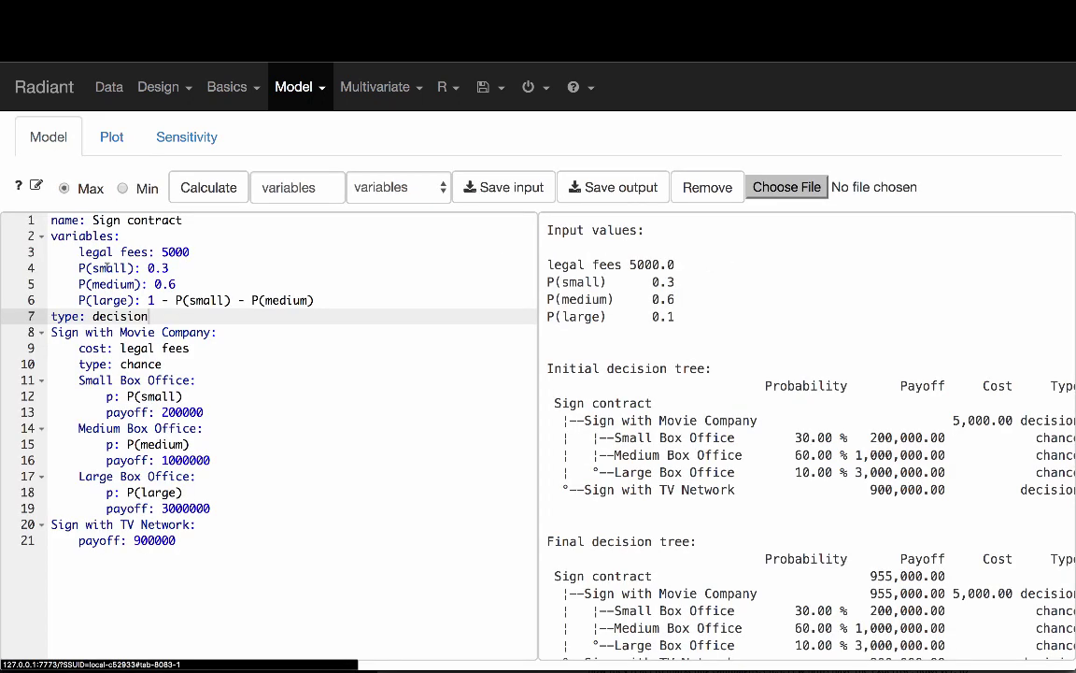
# Step: Try P(medium) at 0, recalculate the tree, and inspect the payoff calculation in the final tree plot
pyautogui.click(157, 280)
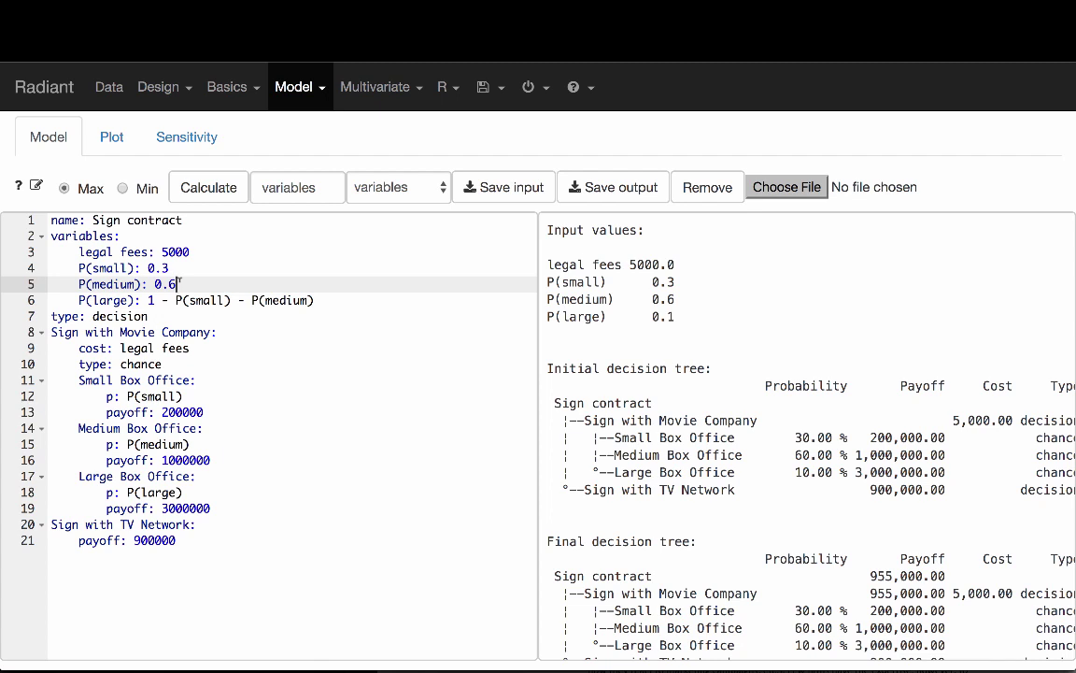
pyautogui.press('BackSpace')
pyautogui.press('BackSpace')
pyautogui.click(205, 196)
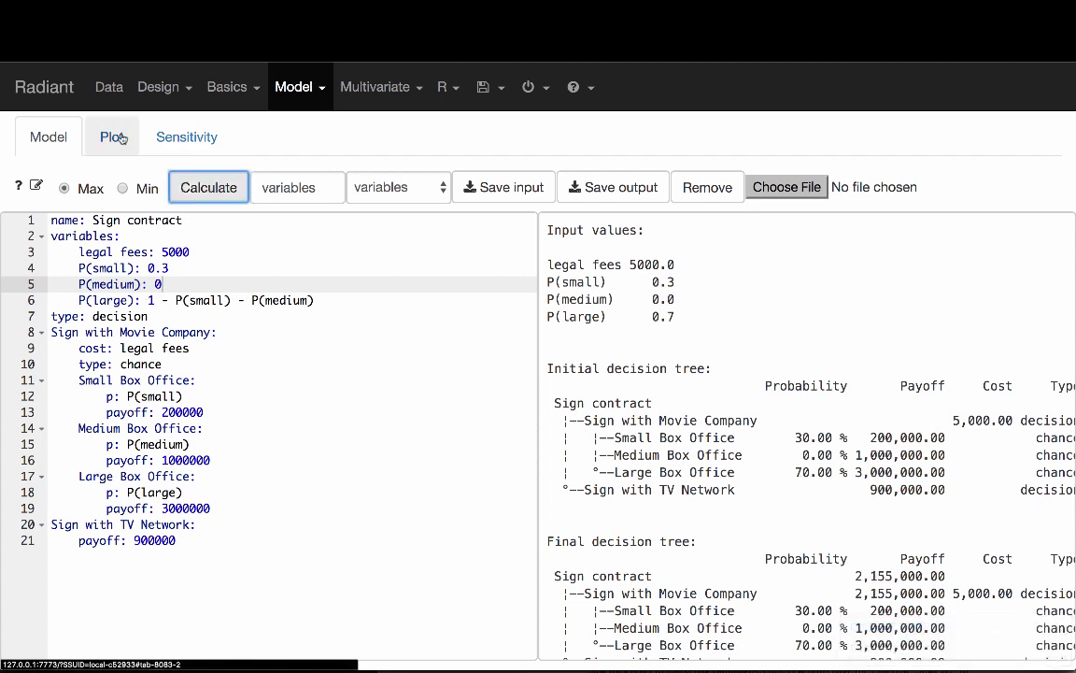
pyautogui.click(112, 133)
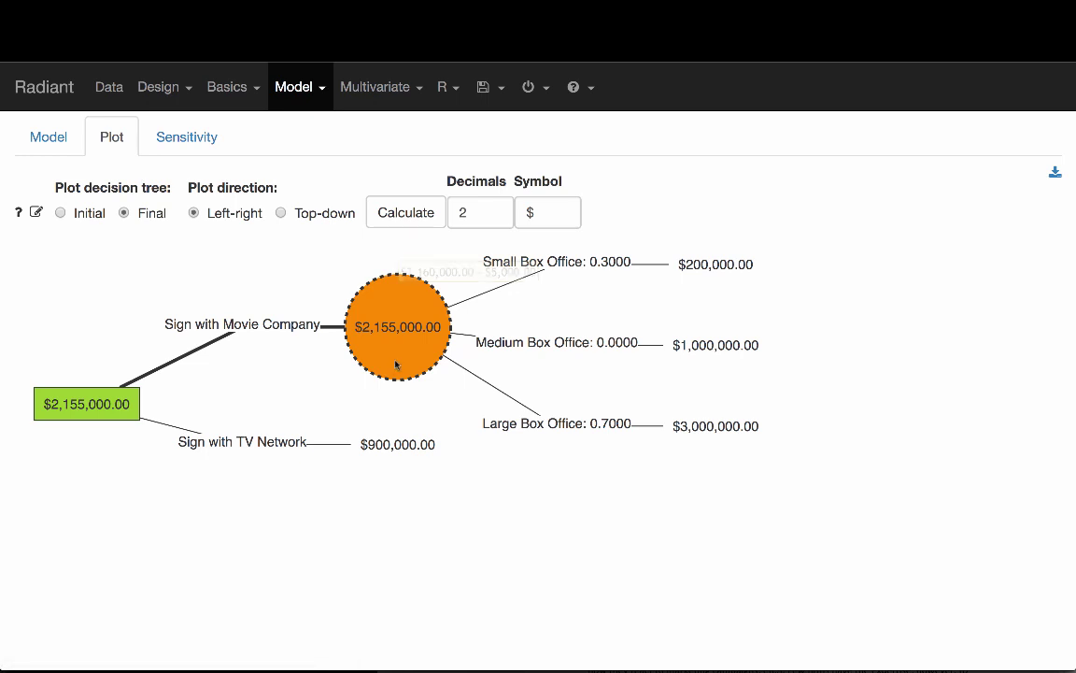
pyautogui.moveTo(357, 327)
pyautogui.moveTo(370, 284)
# Step: Set P(medium) back to 0.6 in the model definition and recalculate the decision tree
pyautogui.click(52, 138)
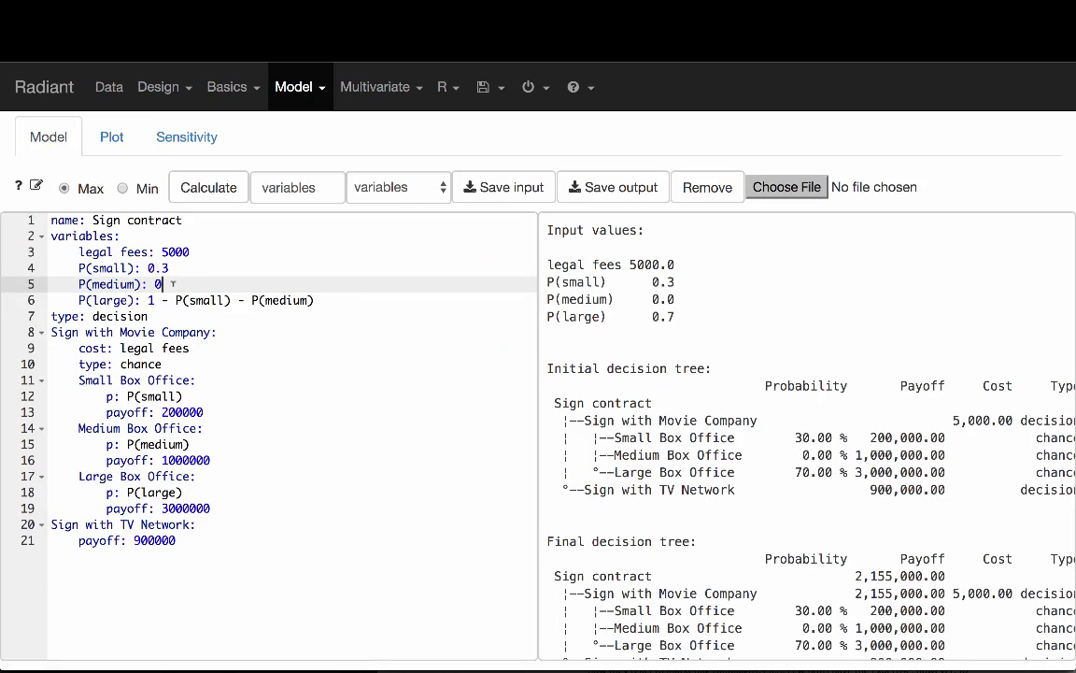
pyautogui.write('.')
pyautogui.press('BackSpace')
pyautogui.write('6')
pyautogui.press('BackSpace')
pyautogui.write('.6')
pyautogui.click(196, 192)
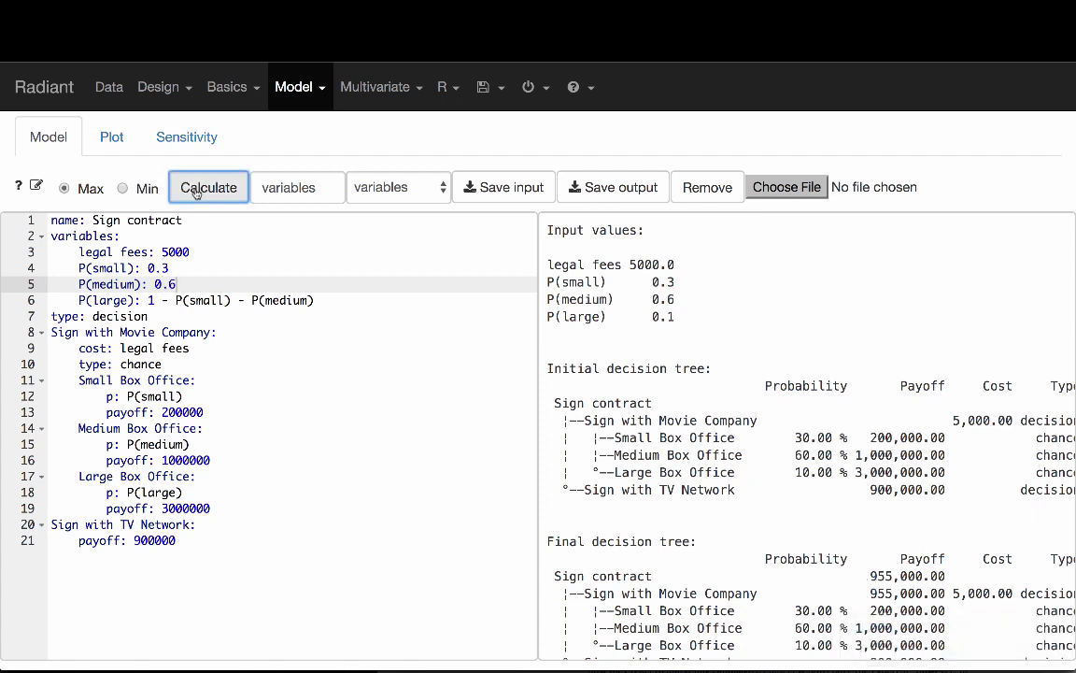
# Step: Examine the legal fees and probability entries defined in the variables section of the model
pyautogui.moveTo(78, 251); pyautogui.dragTo(190, 251)
pyautogui.moveTo(54, 268); pyautogui.dragTo(314, 300)
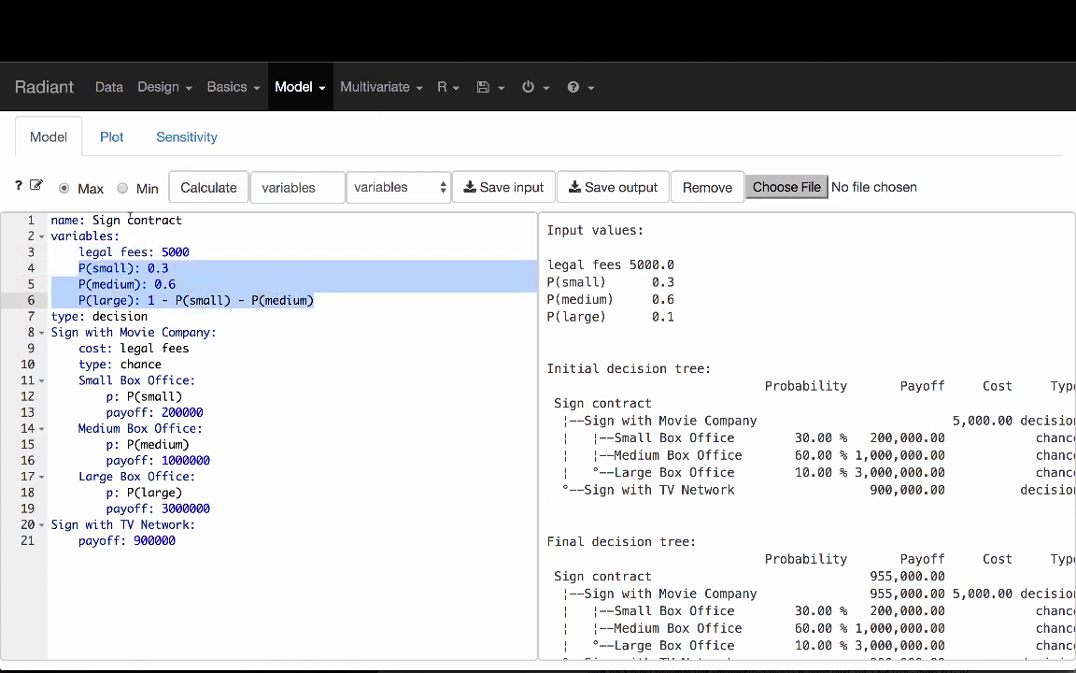
pyautogui.doubleClick(84, 235)
# Step: Open the sensitivity analysis and choose P(medium) as the variable to examine
pyautogui.click(180, 139)
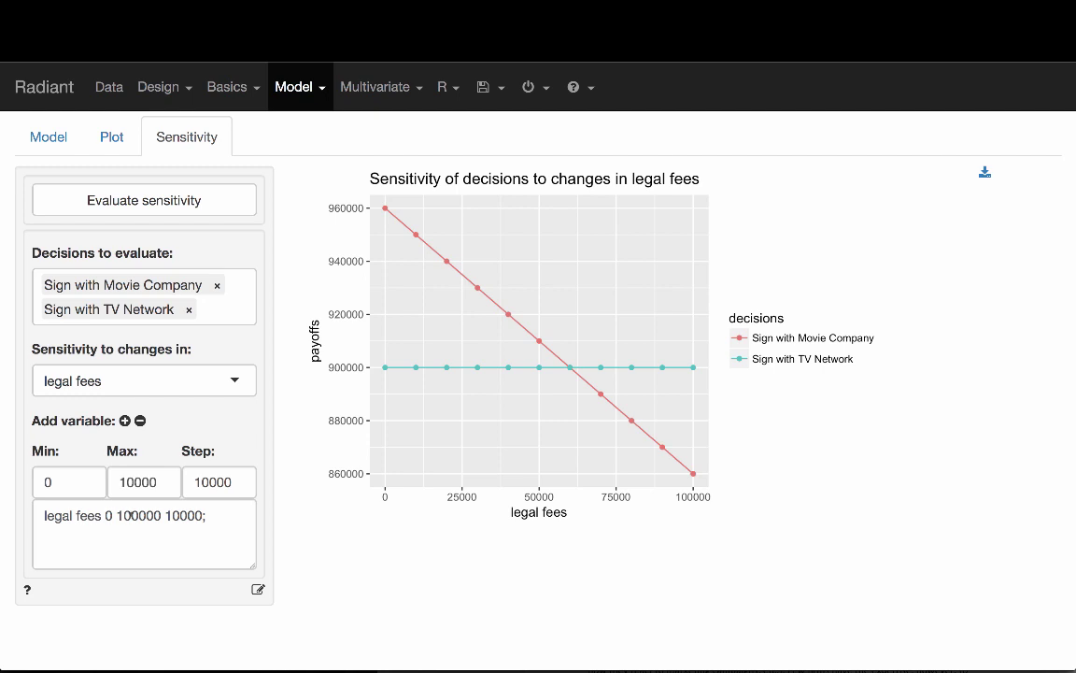
pyautogui.click(128, 378)
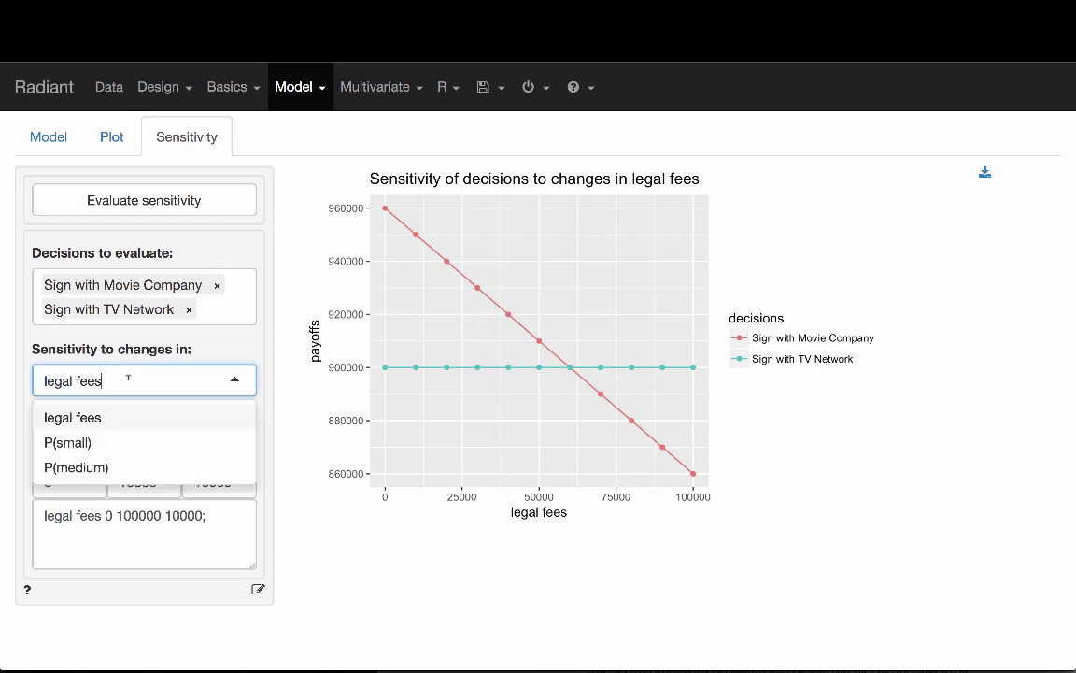
pyautogui.click(99, 468)
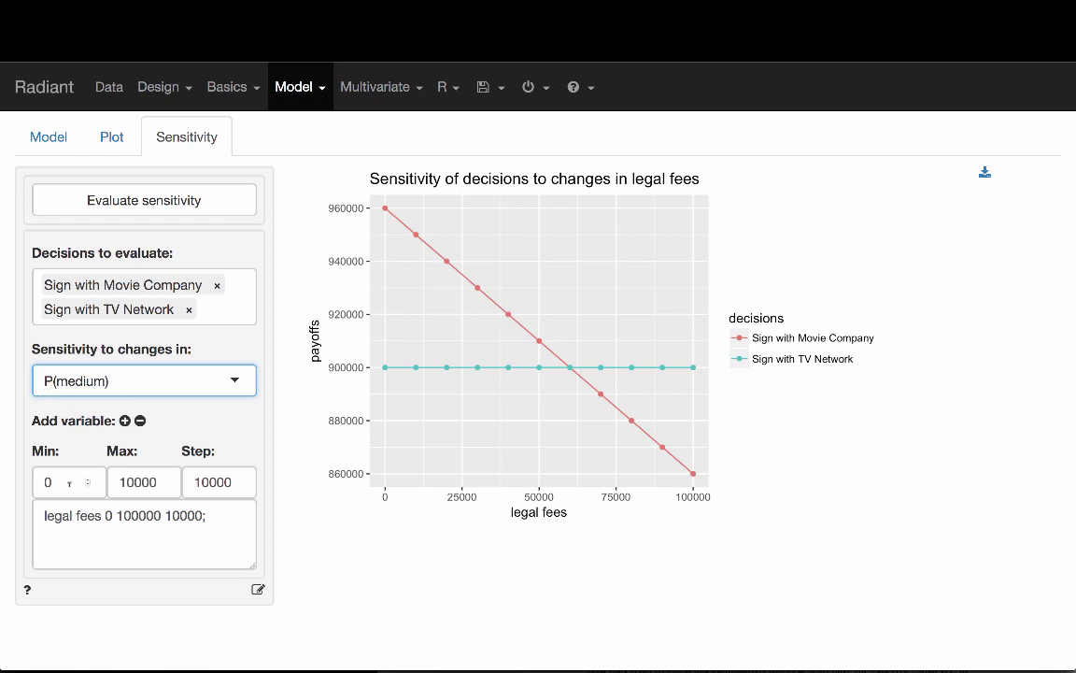
# Step: Add P(medium) to the sensitivity variables with a minimum of 0, a maximum of 0.7 and a step of 0.1
pyautogui.doubleClick(56, 482)
pyautogui.write('.')
pyautogui.press('BackSpace')
pyautogui.write('0')
pyautogui.press('Tab')
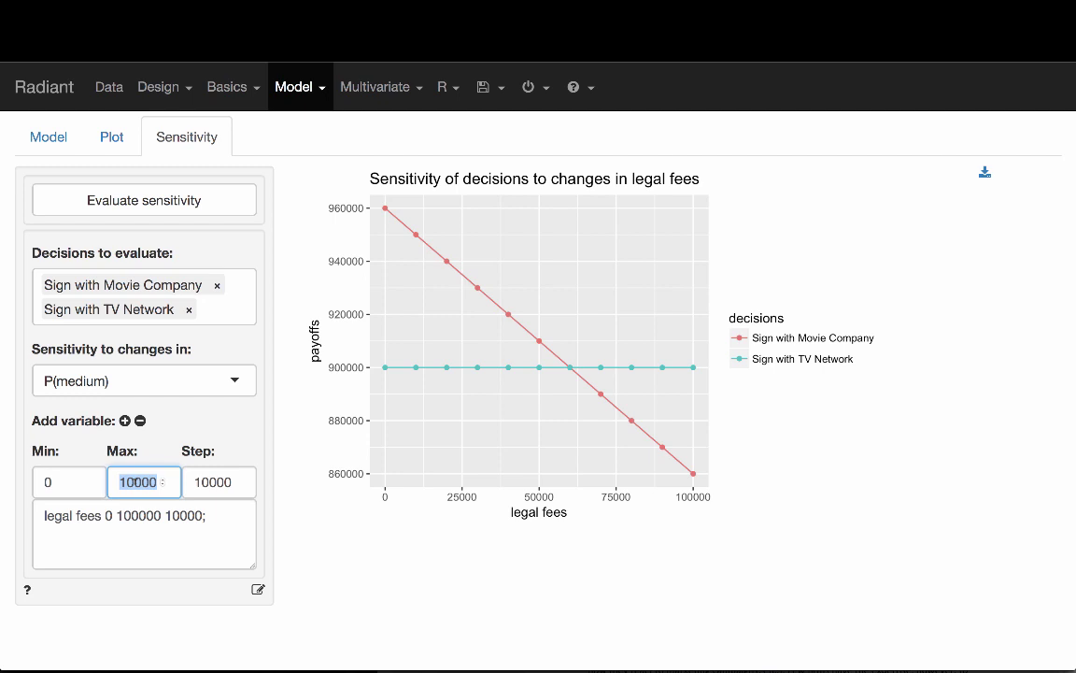
pyautogui.write('.7')
pyautogui.moveTo(137, 480)
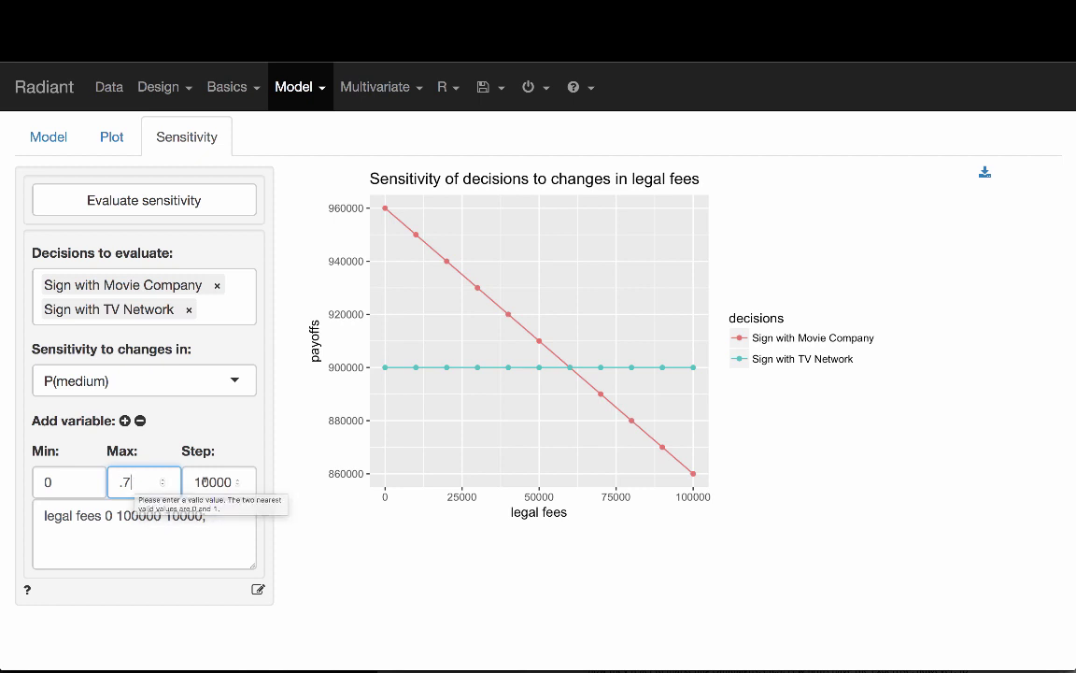
pyautogui.doubleClick(203, 481)
pyautogui.write('.1')
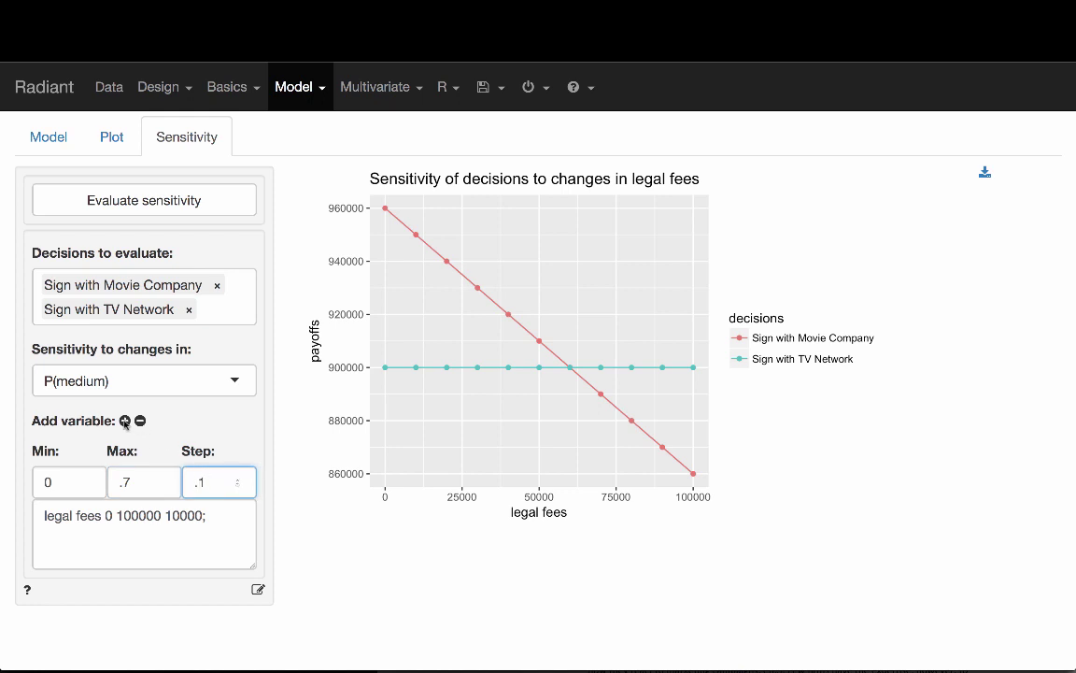
pyautogui.click(125, 421)
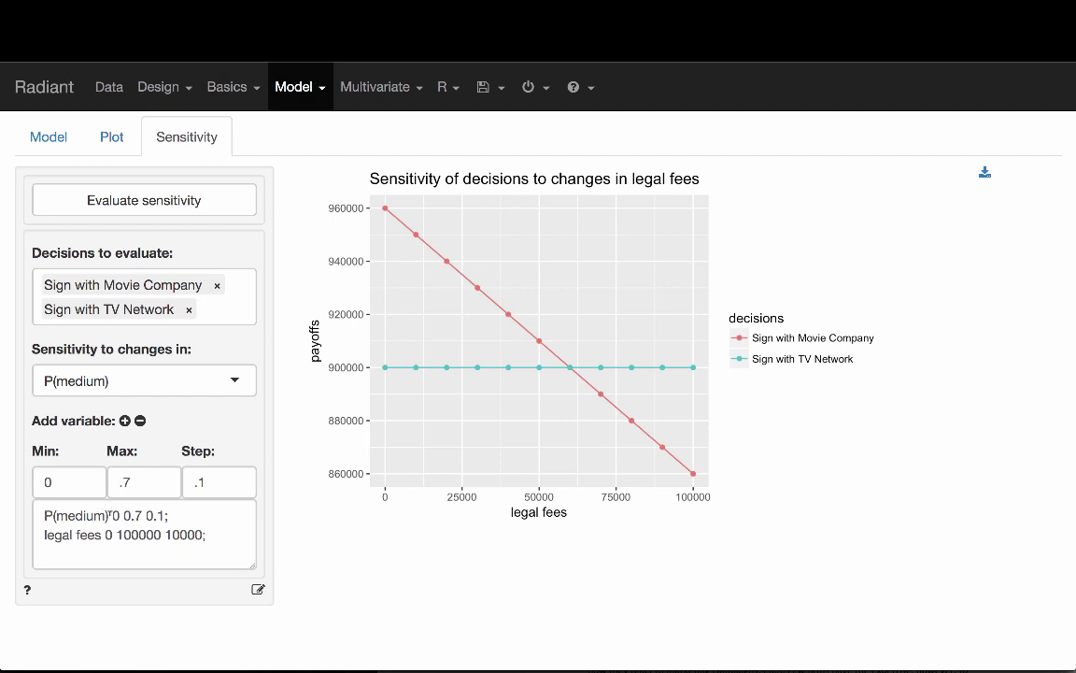
# Step: Evaluate the sensitivity of both decisions and review the plots for P(medium) and legal fees
pyautogui.click(145, 203)
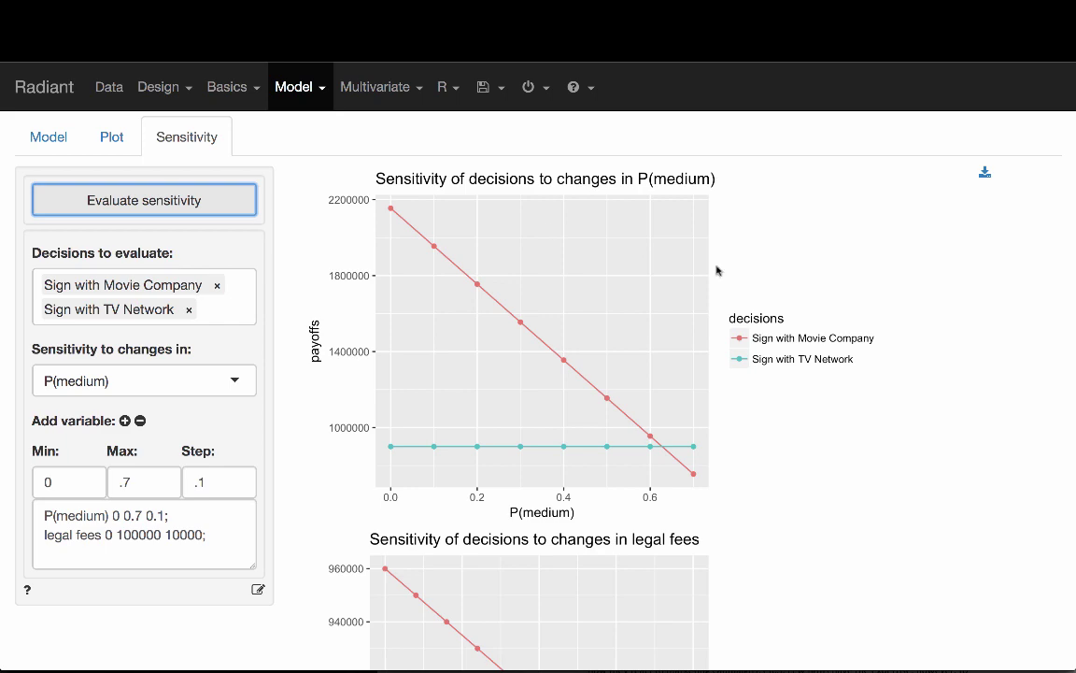
pyautogui.scroll(-2, 716, 270)
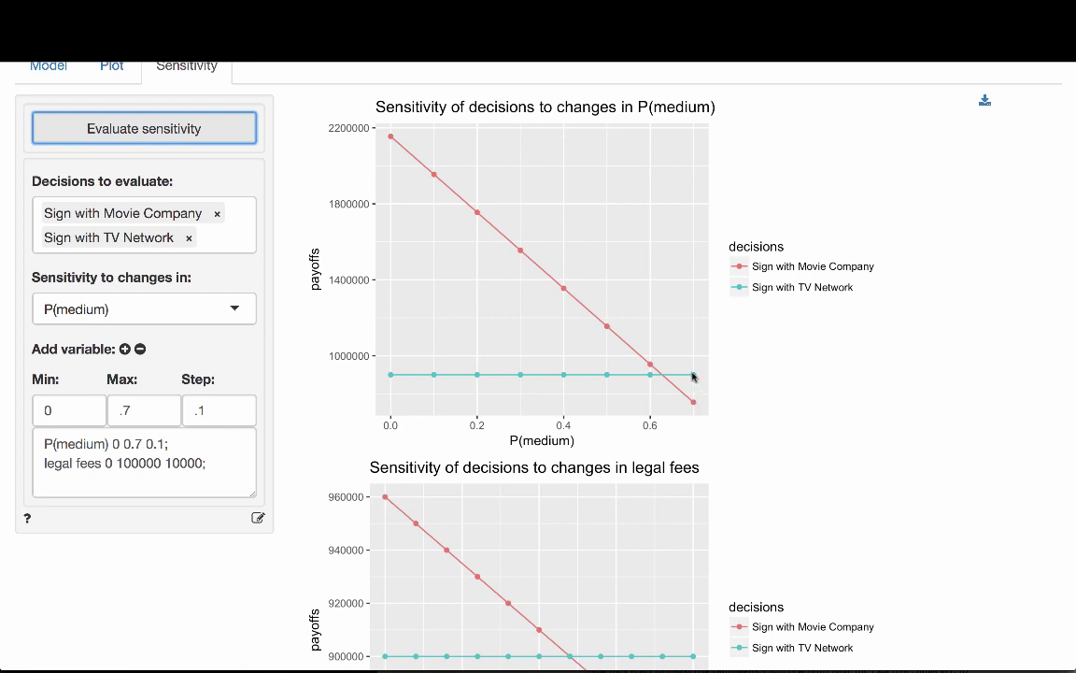
pyautogui.scroll(-3, 692, 377)
pyautogui.scroll(3, 692, 439)
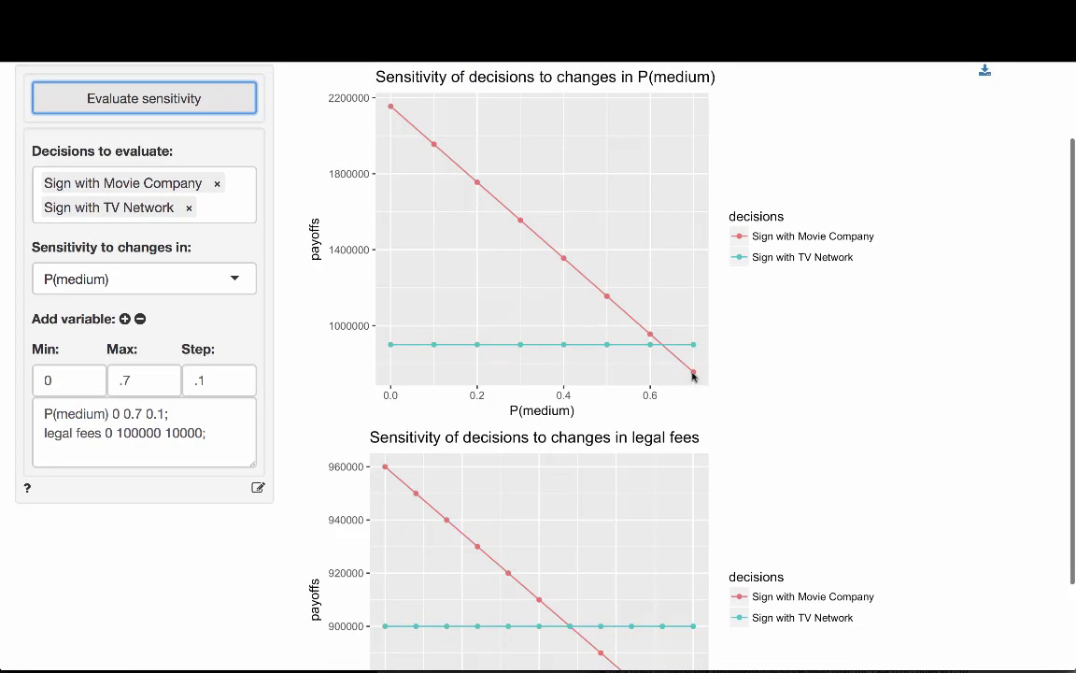
# Step: Send the sensitivity analysis to the R report and add the heading "## Fees and probabilities" above its code chunk
pyautogui.click(258, 487)
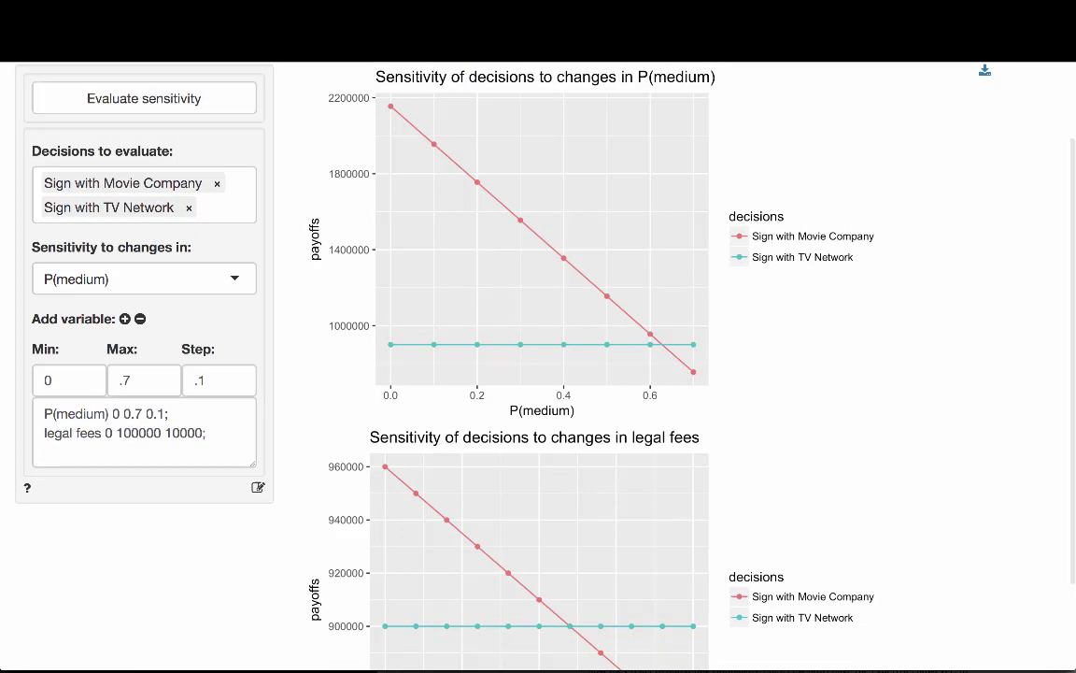
pyautogui.scroll(-2, 279, 422)
pyautogui.click(115, 494)
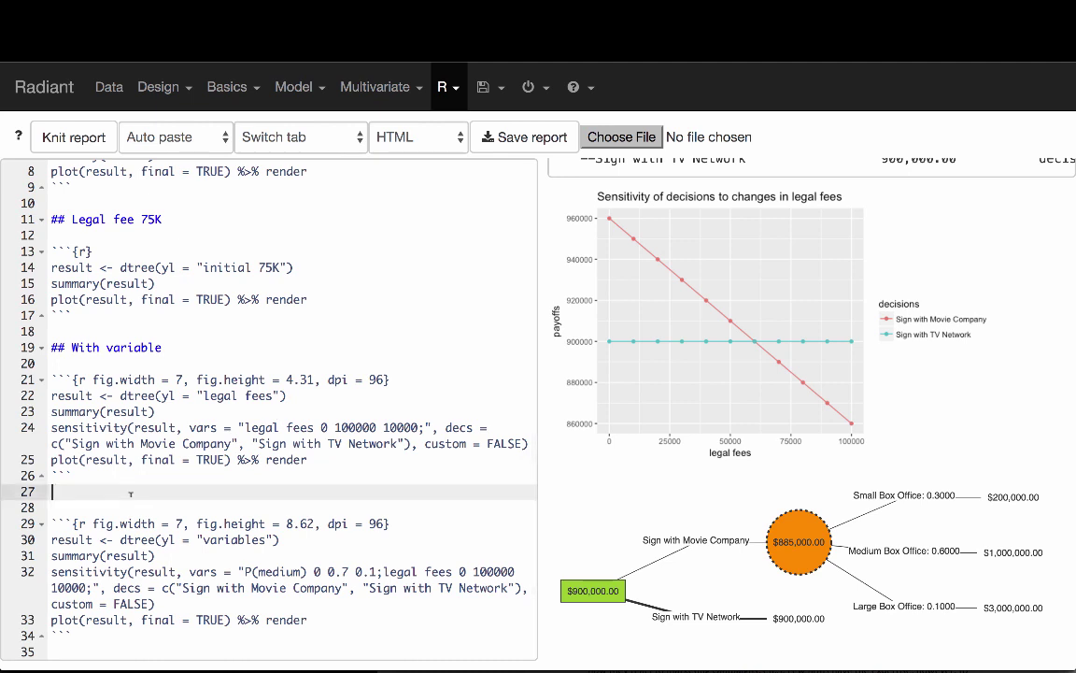
pyautogui.press('Return')
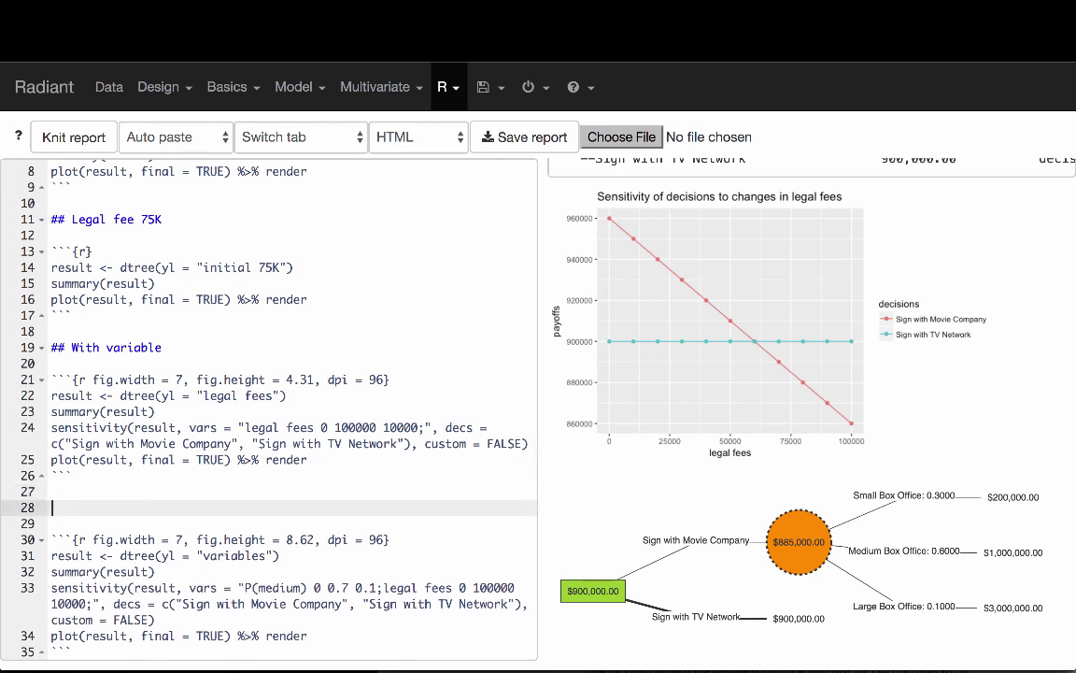
pyautogui.write('## Fees and proba')
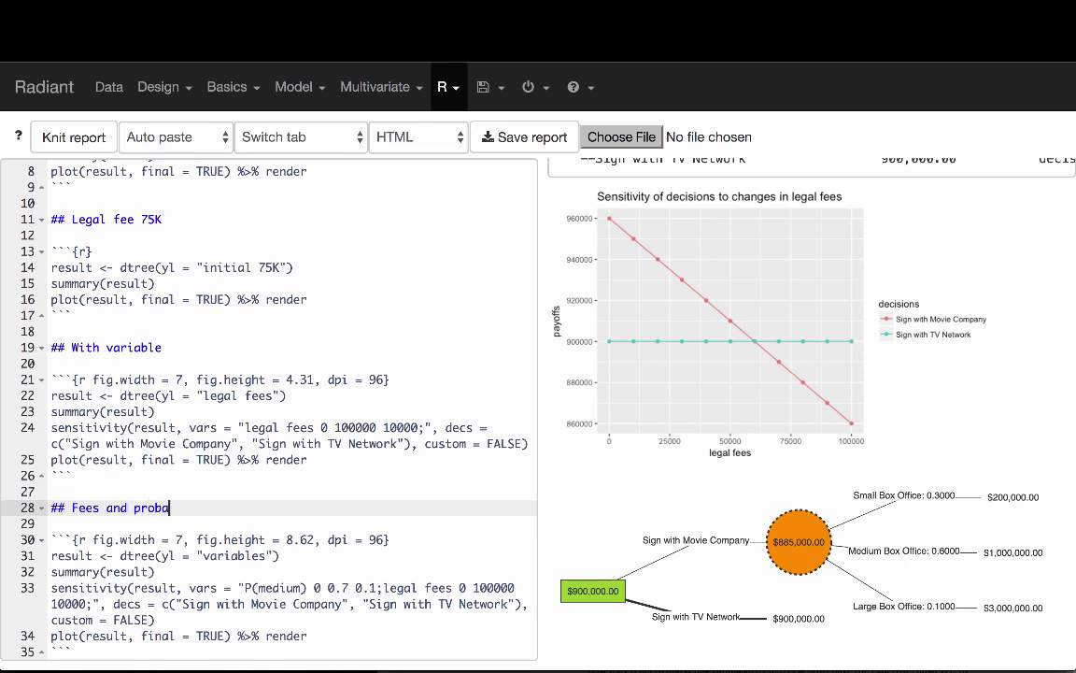
pyautogui.write('bilities')
# Step: Knit only the "Fees and probabilities" section of the report and review its summary, sensitivity plots and tree
pyautogui.moveTo(50, 507); pyautogui.dragTo(120, 667)
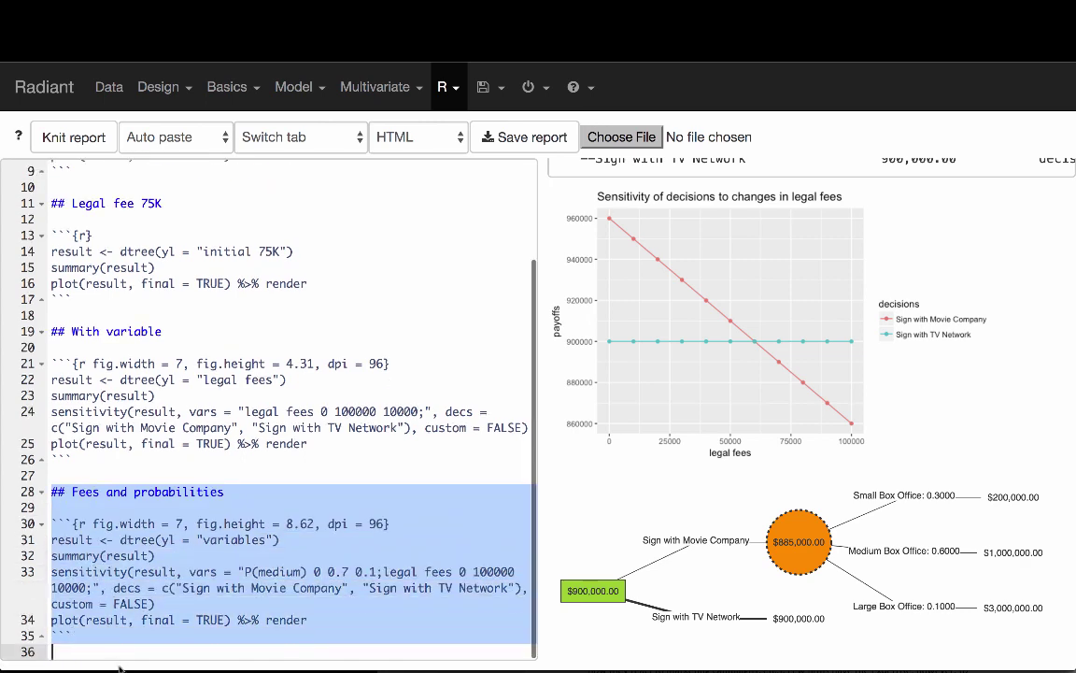
pyautogui.hotkey('ctrl', 'Return')
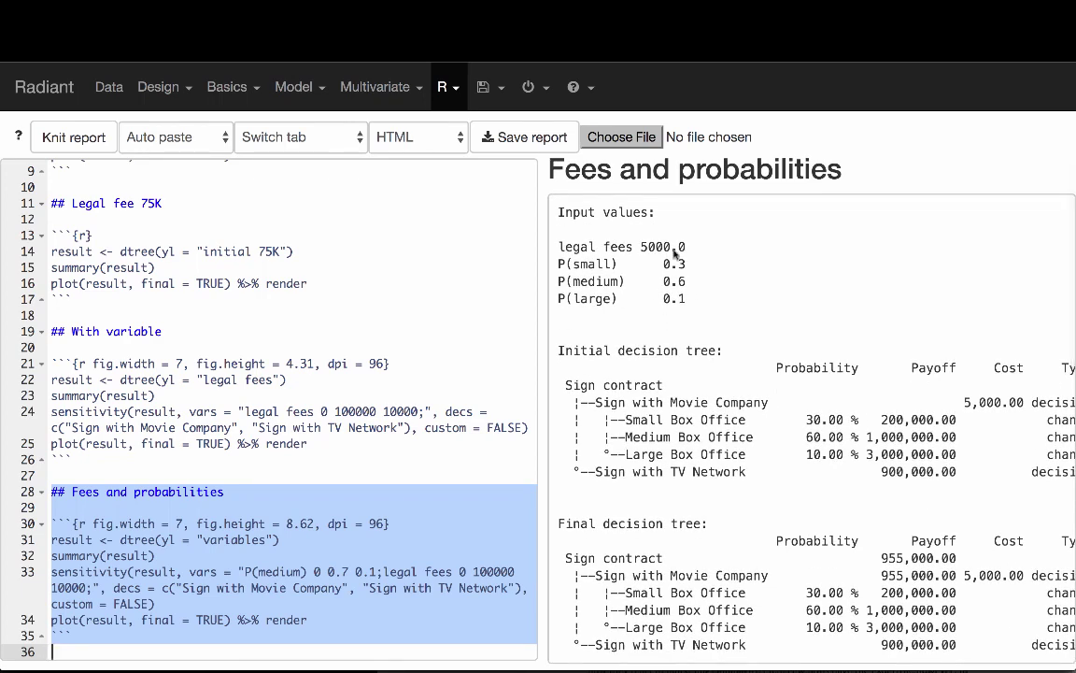
pyautogui.scroll(-4, 744, 381)
pyautogui.scroll(-3, 745, 381)
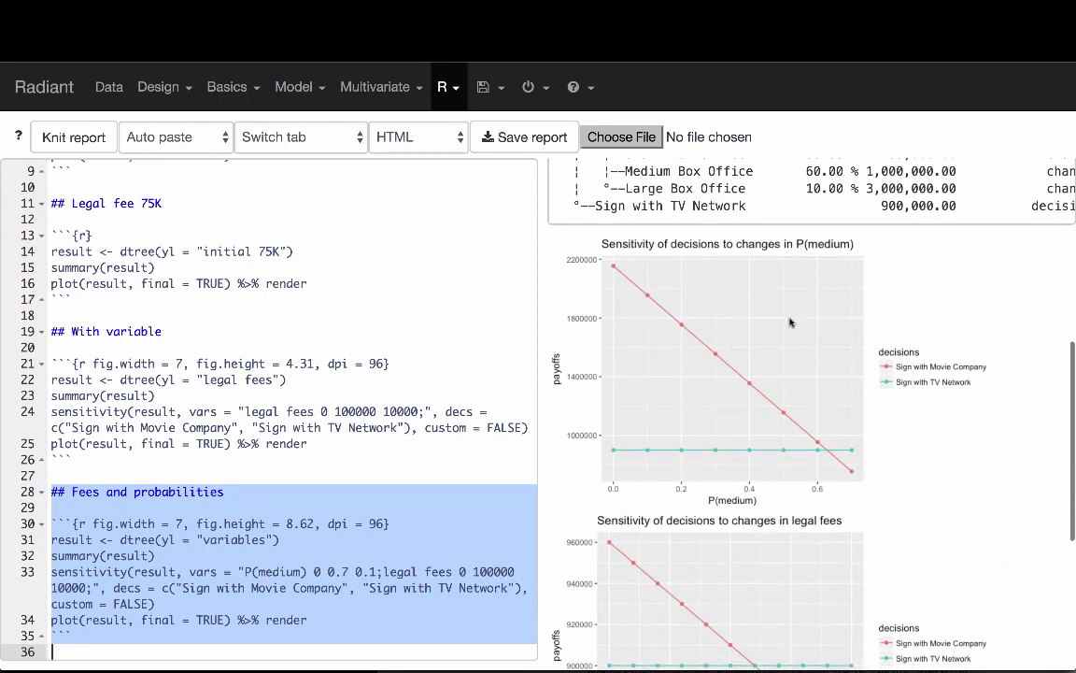
pyautogui.scroll(-1, 684, 321)
pyautogui.scroll(-7, 757, 355)
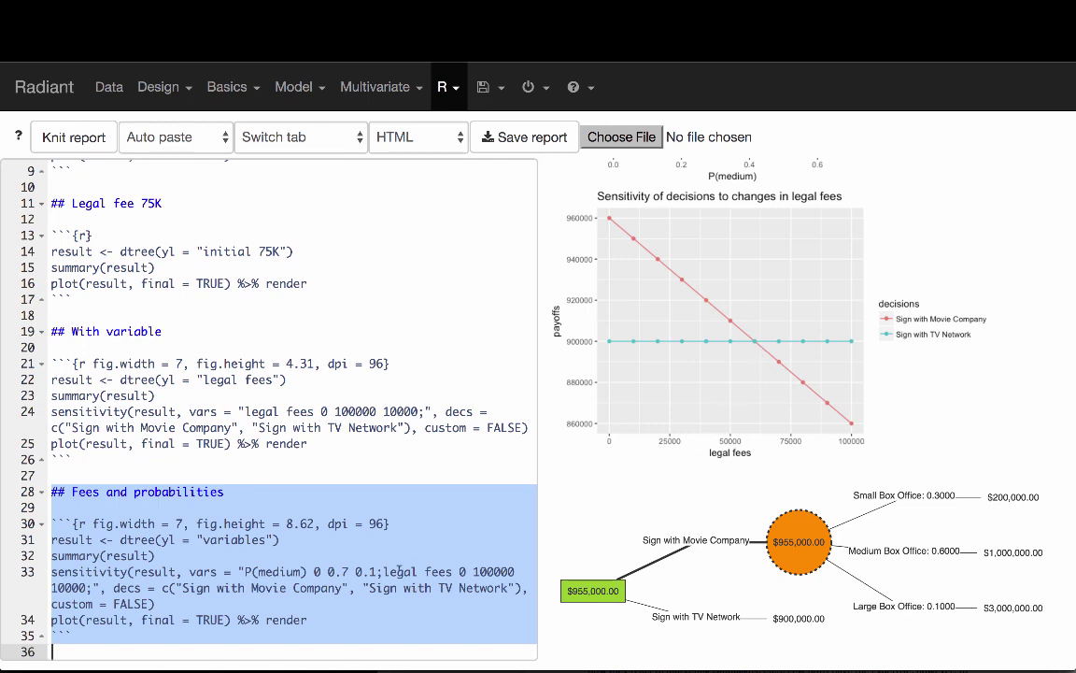
# Step: Return to Decision analysis and show the definition of the "variables" decision tree
pyautogui.click(295, 86)
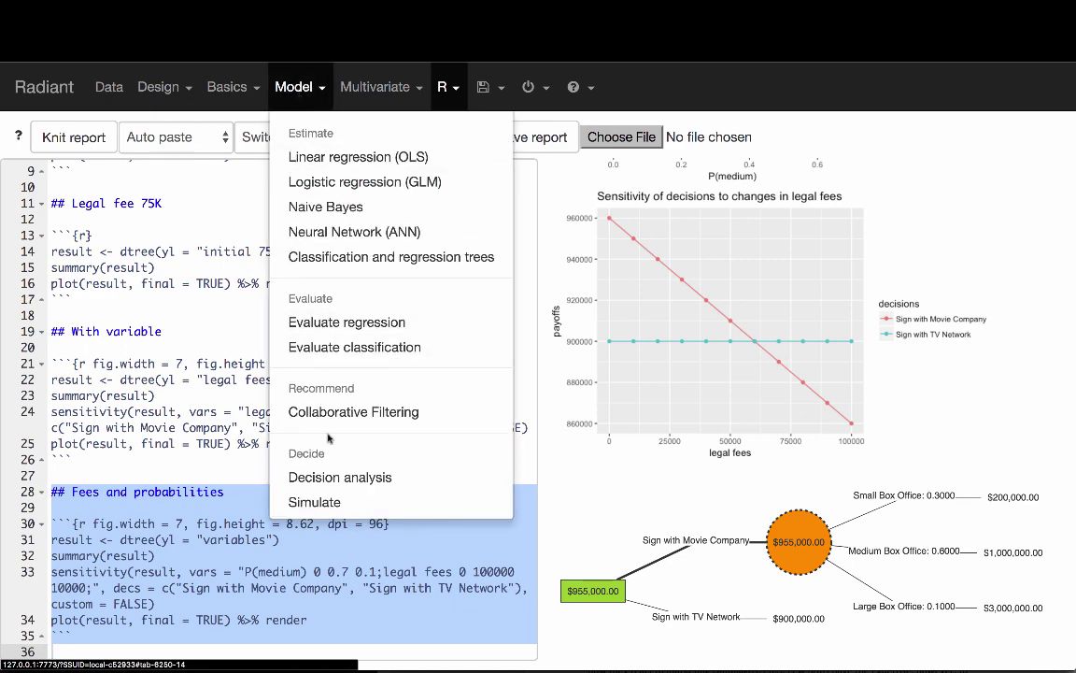
pyautogui.click(329, 477)
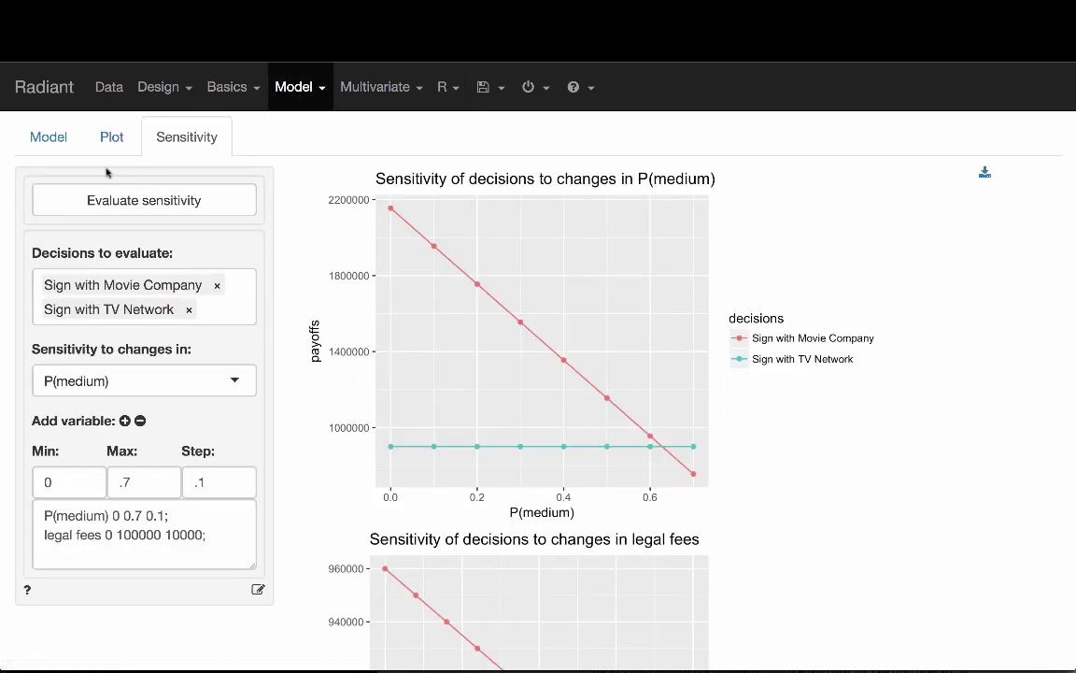
pyautogui.click(47, 140)
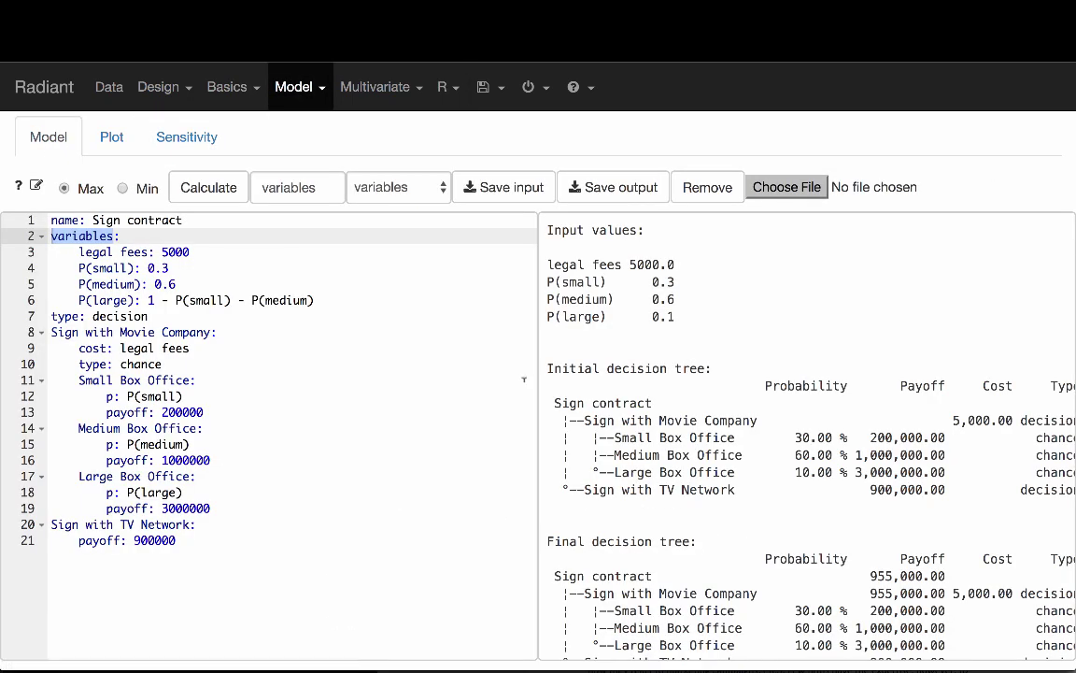